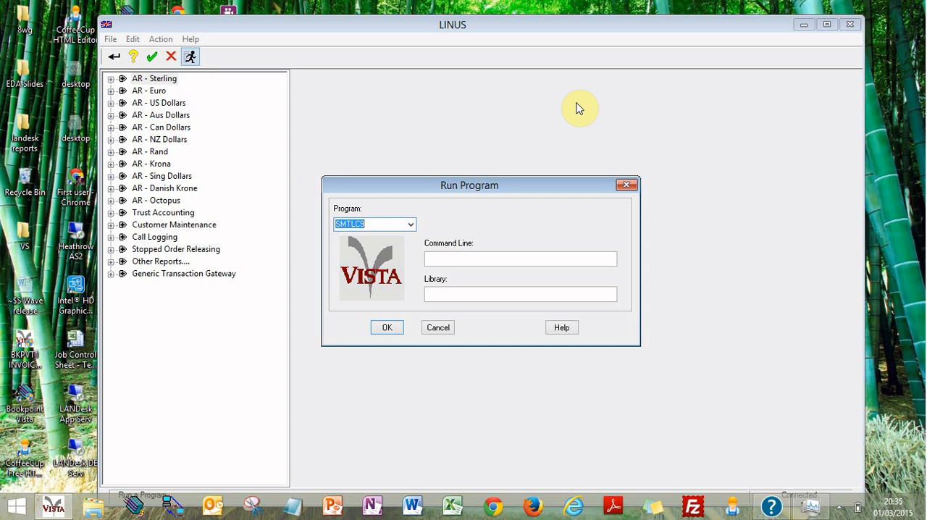
key("Right")
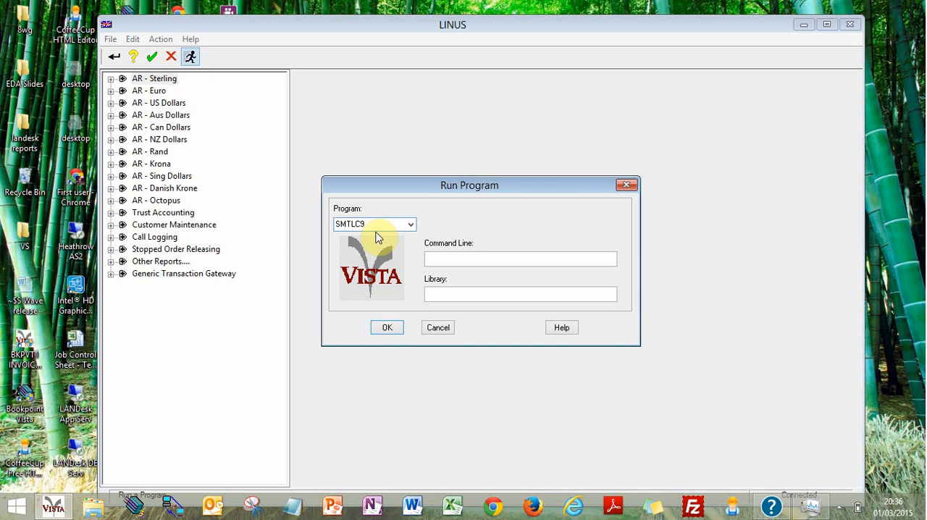
type("6")
key("BackSpace")
key("BackSpace")
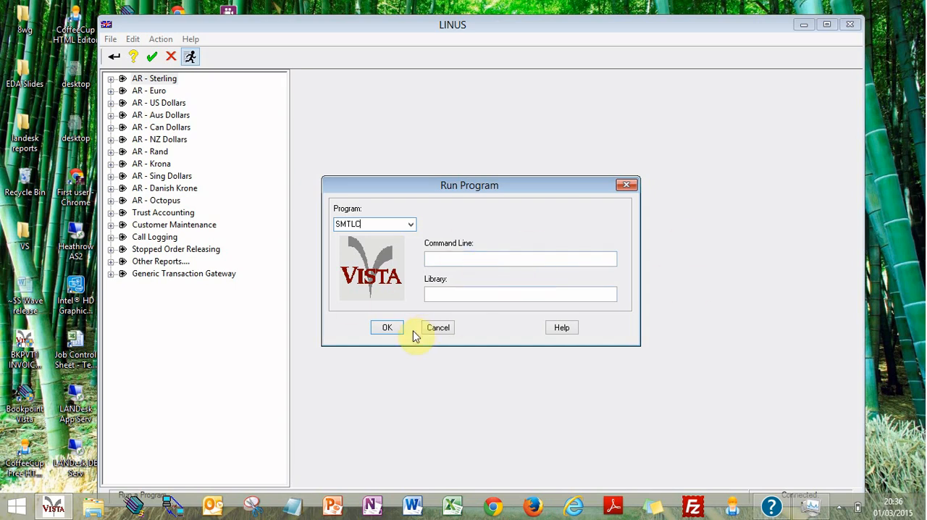
left_click(386, 329)
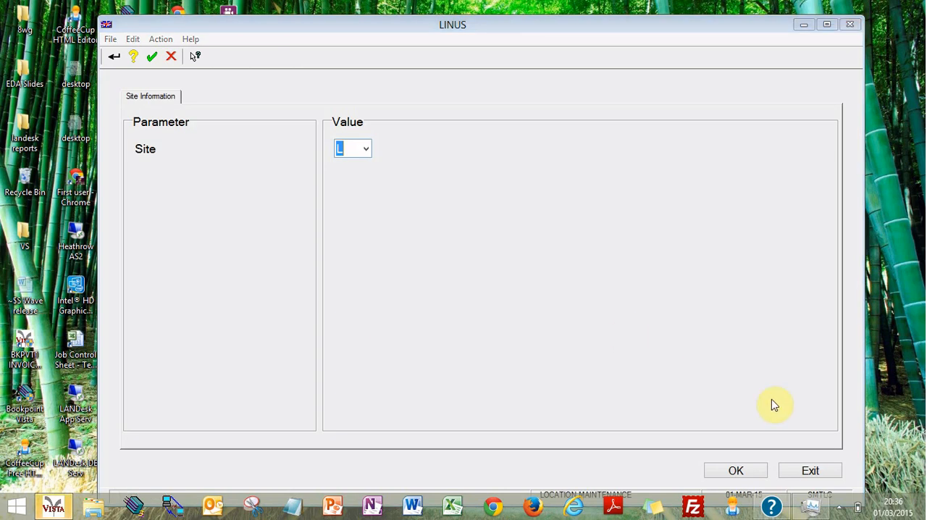
left_click(800, 470)
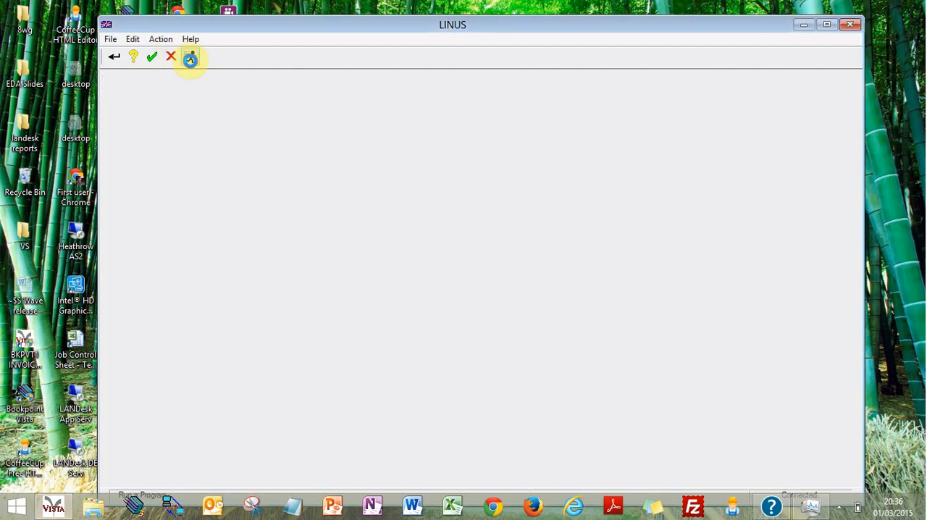
Step: Run the SMTLC9 program
left_click(191, 57)
type("SMT")
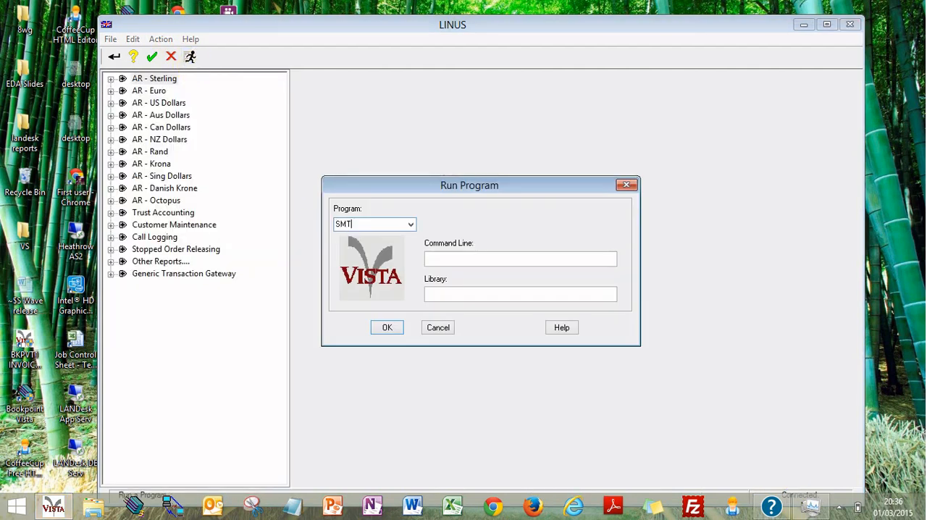
type("LCS")
key("Return")
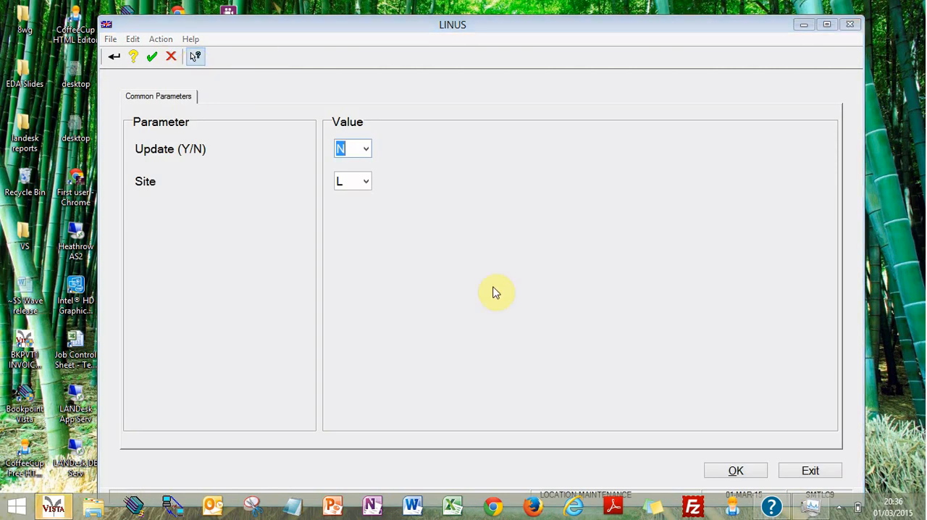
Step: Set the Update parameter to Yes and confirm the common parameters for site L
left_click(366, 149)
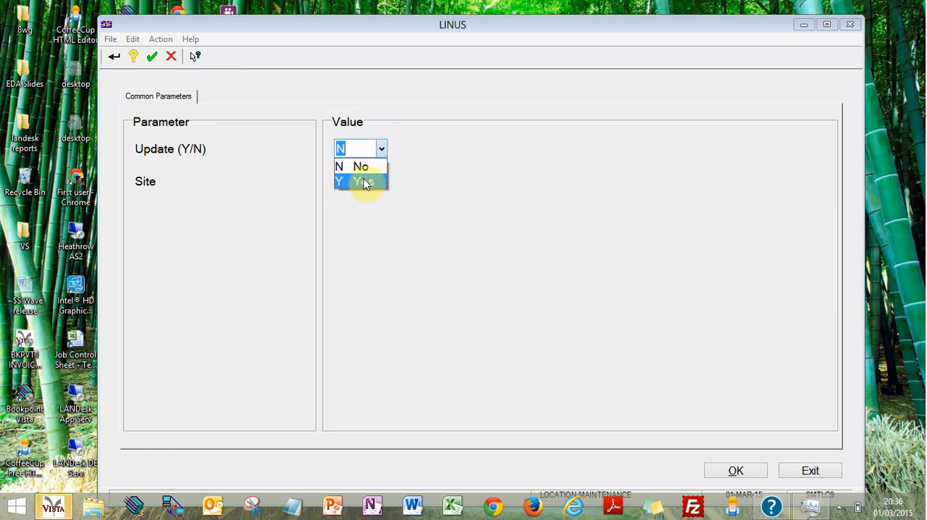
left_click(365, 180)
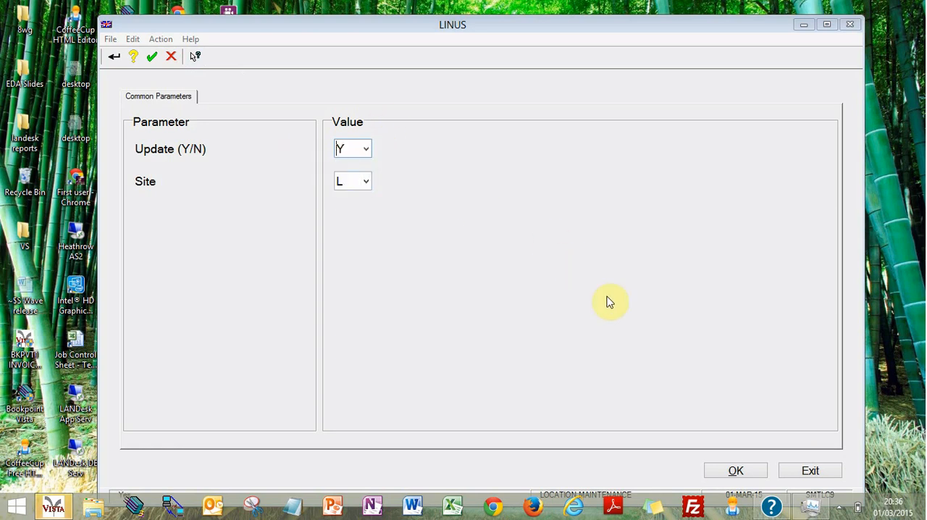
key("Tab")
left_click(762, 472)
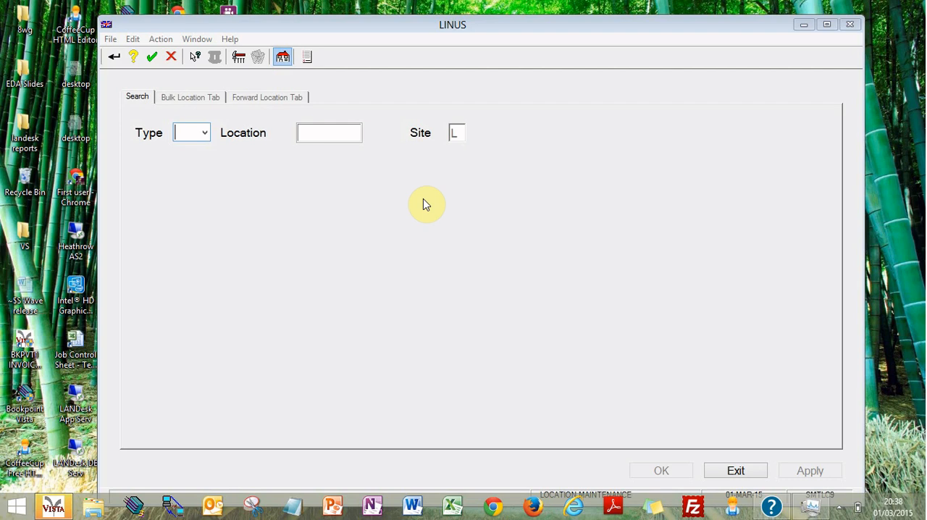
Step: Look up location 1NF0101 with the type Forward (Bins)
left_click(206, 137)
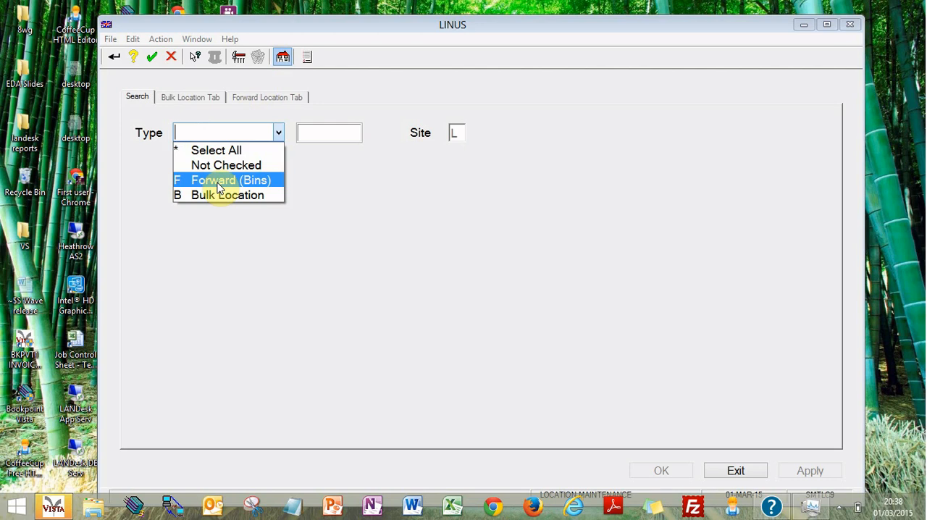
left_click(218, 186)
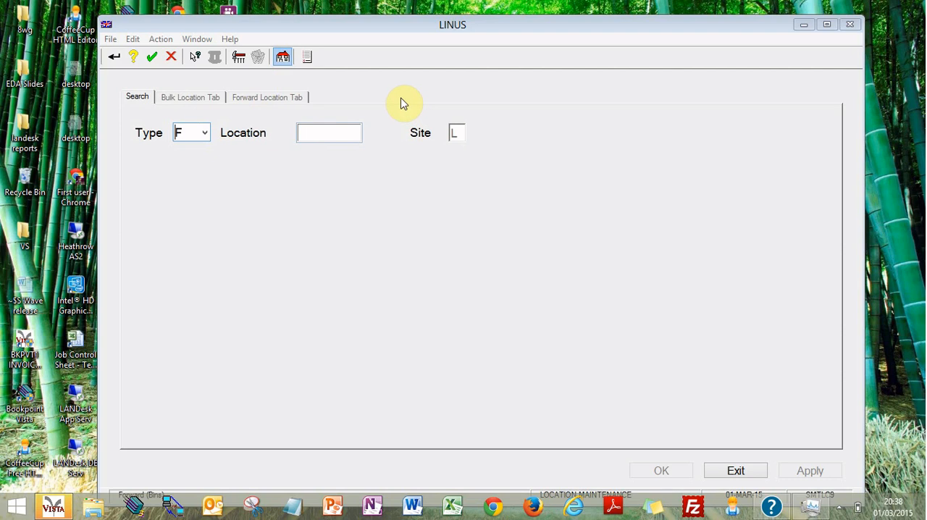
left_click(319, 134)
type("1NF010")
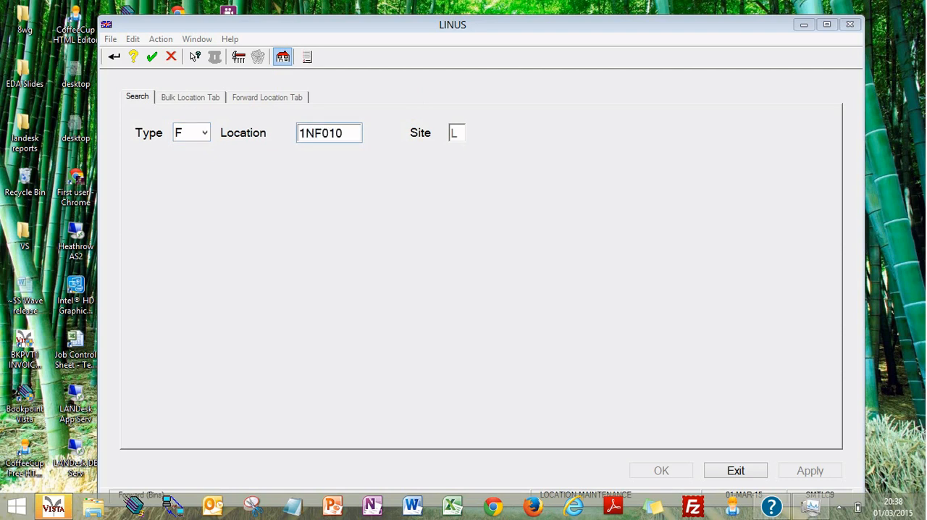
type("1")
key("Return")
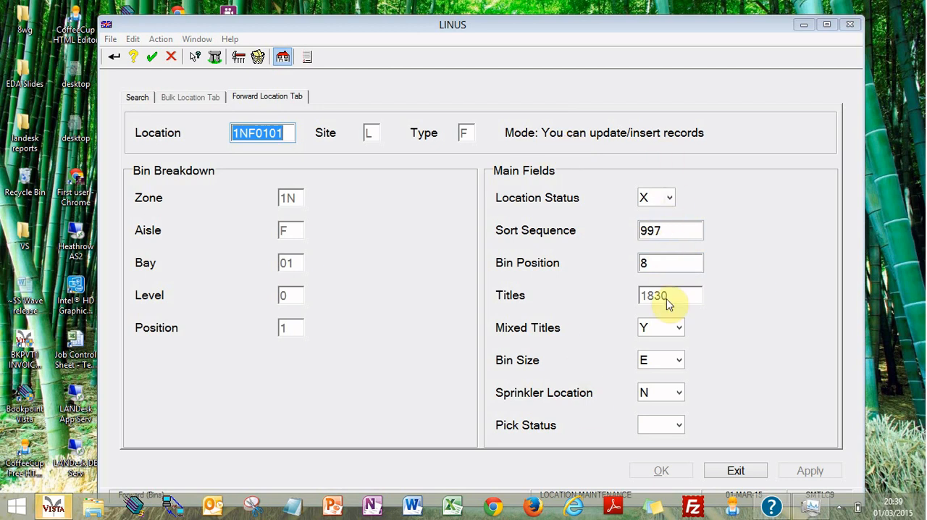
Step: Set the forward location's Sort Sequence to 666
left_click(674, 238)
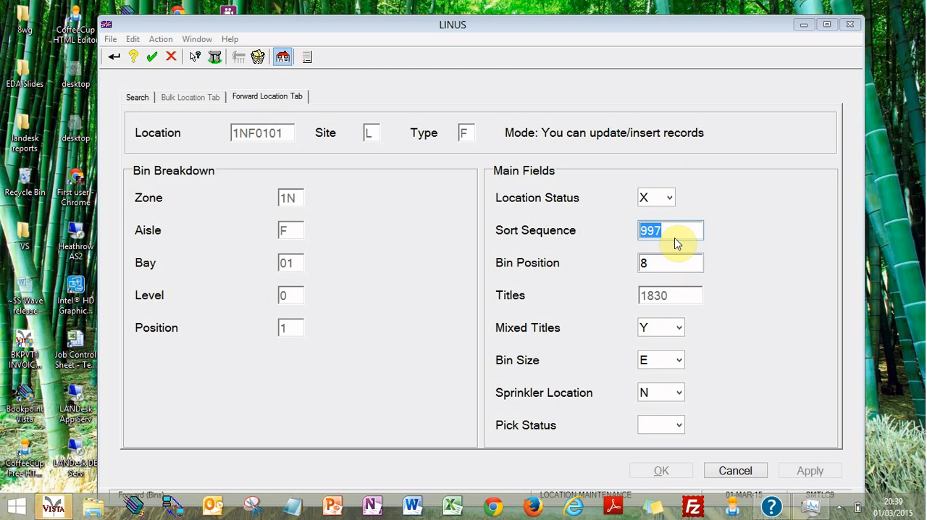
type("666")
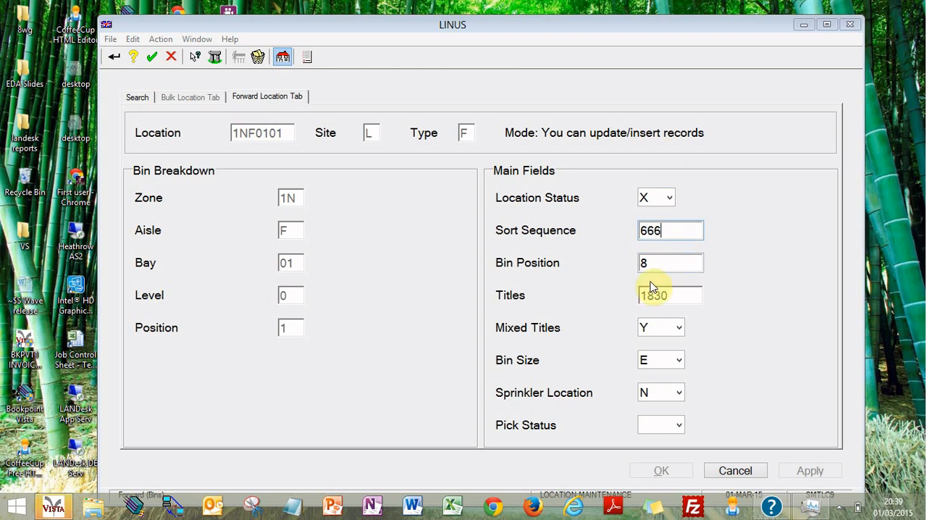
Step: Try to set the location's Mixed Titles to No, dismiss the message and return the field to Yes
left_click(675, 333)
left_click(668, 360)
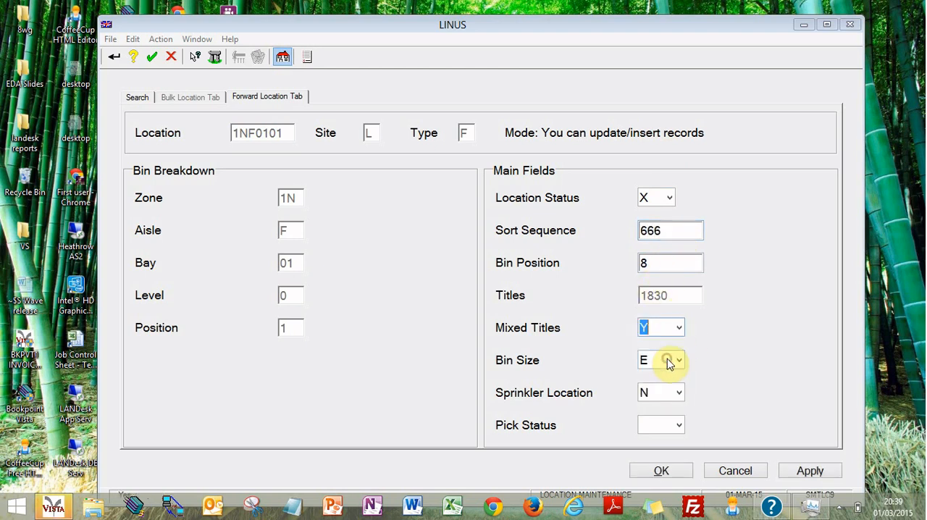
left_click(673, 332)
left_click(675, 333)
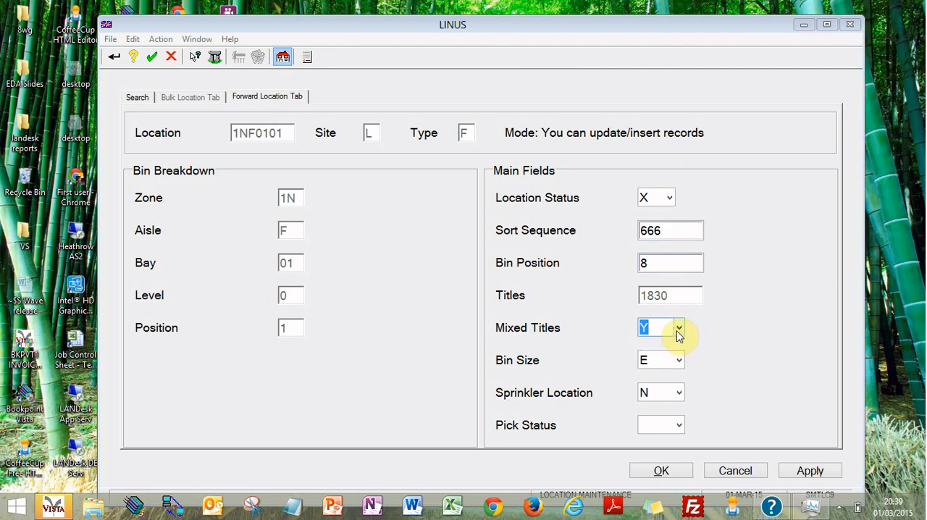
left_click(675, 333)
left_click(669, 345)
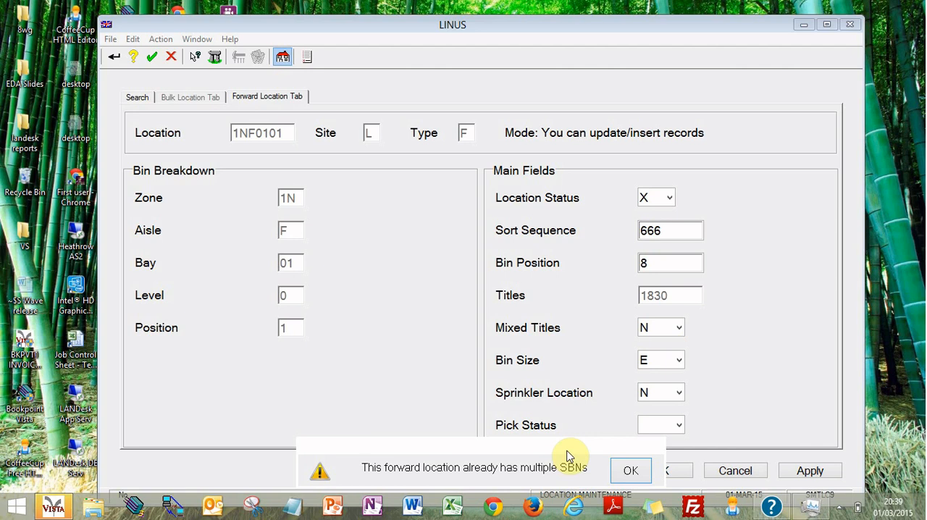
left_click(630, 470)
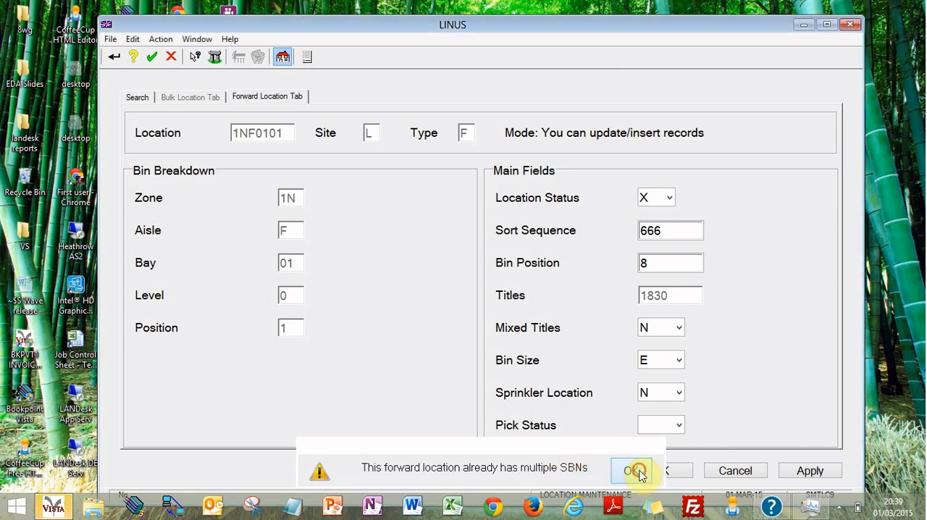
left_click(678, 328)
left_click(657, 361)
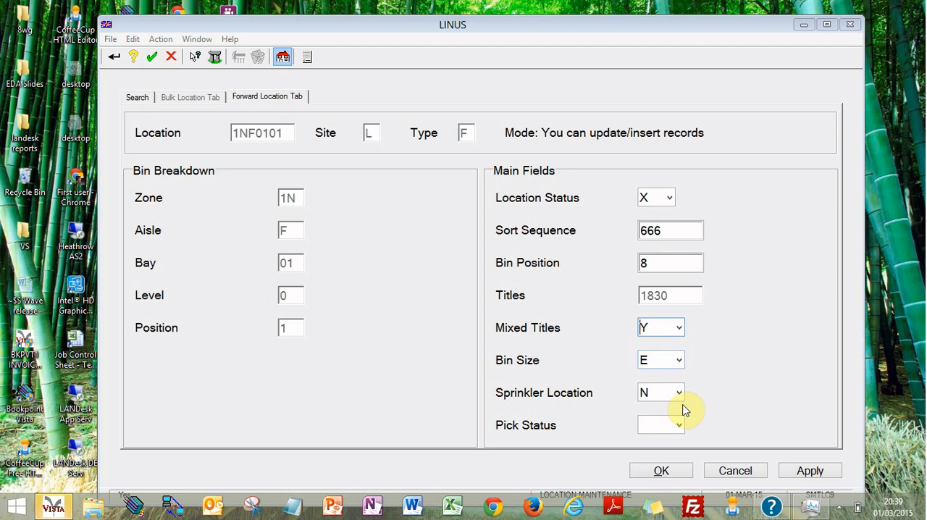
Step: Set Sprinkler Location to Yes and Pick Status to Normal Loc (Inc DynPick), and apply the changes to the record
left_click(672, 392)
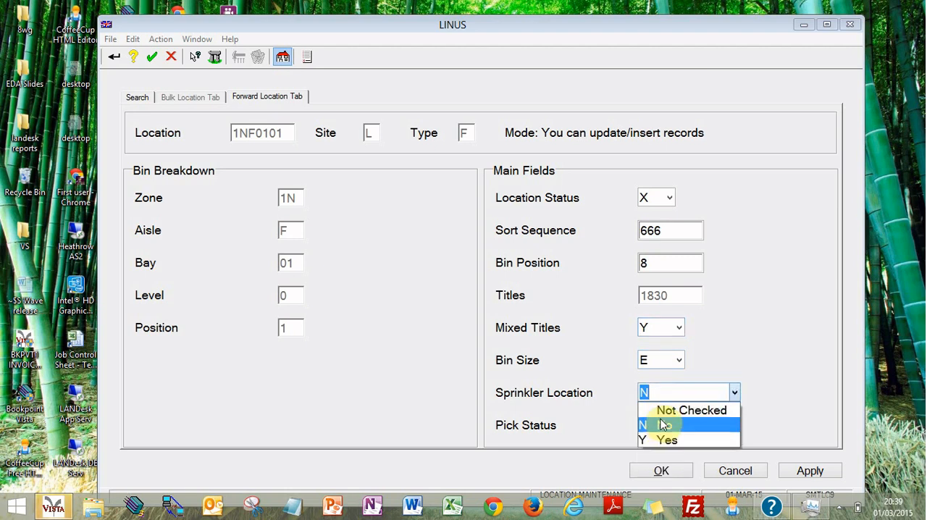
left_click(662, 440)
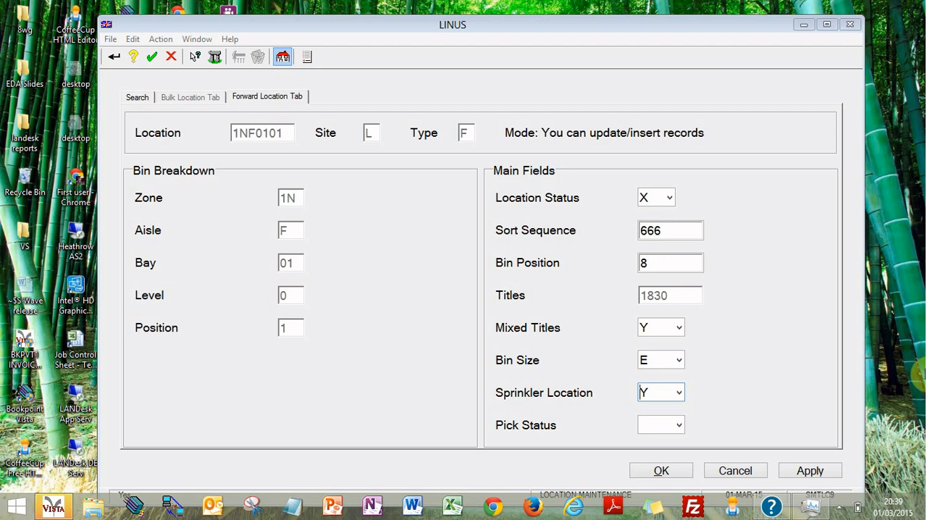
left_click(681, 427)
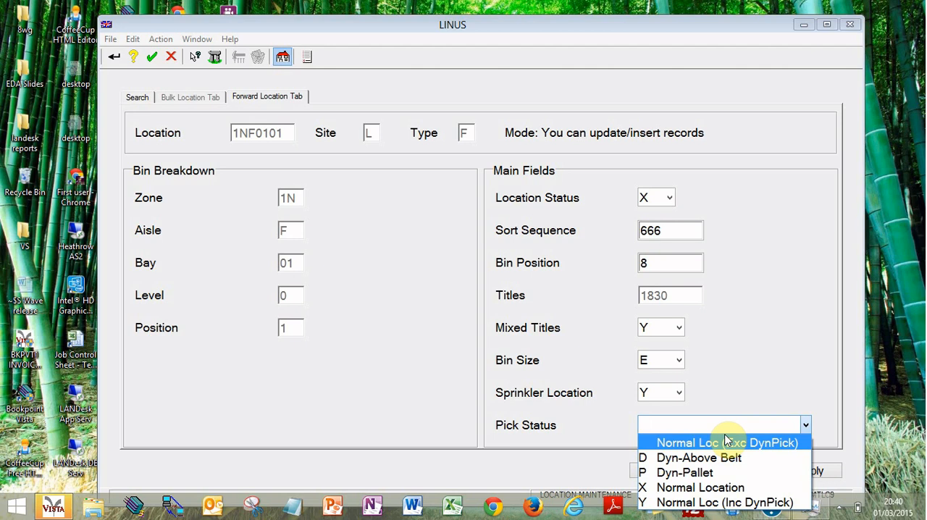
left_click(710, 502)
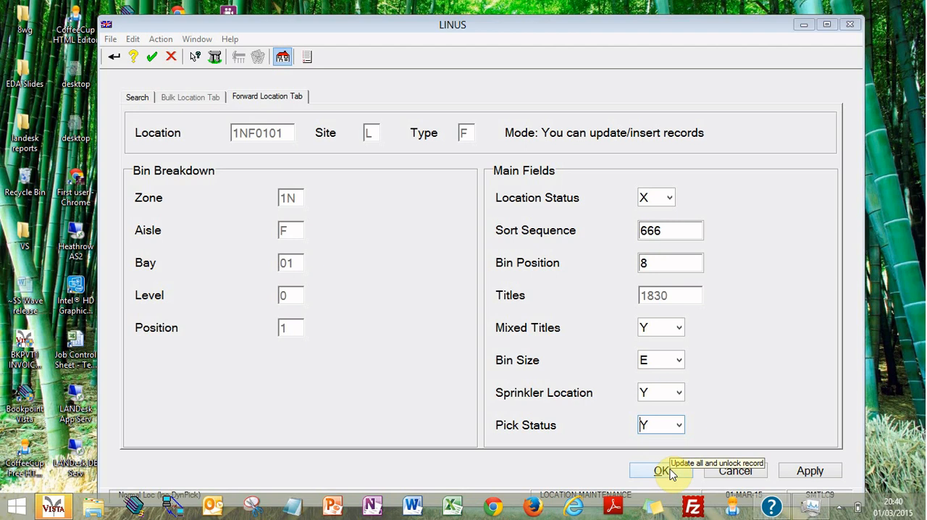
left_click(810, 472)
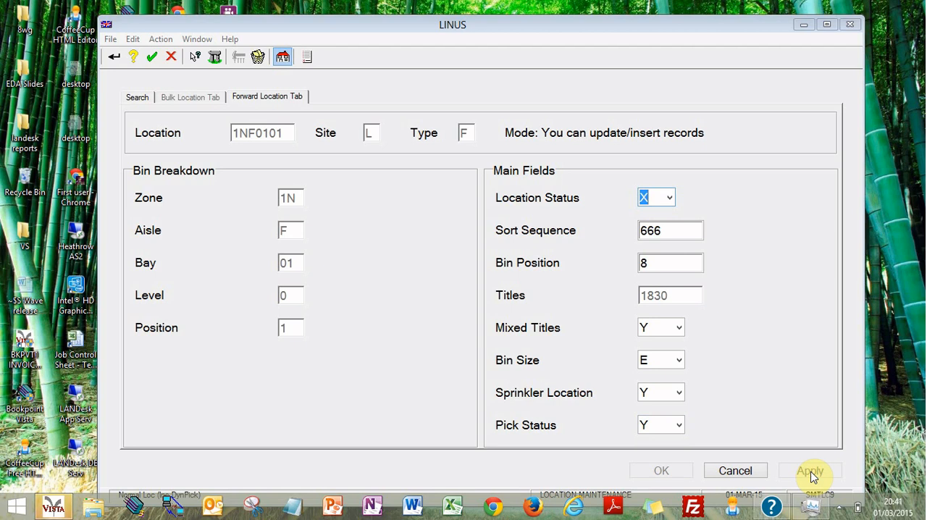
Step: Set the location's Bin Position to 99 and save the record, returning to the search
left_click(656, 267)
type("99")
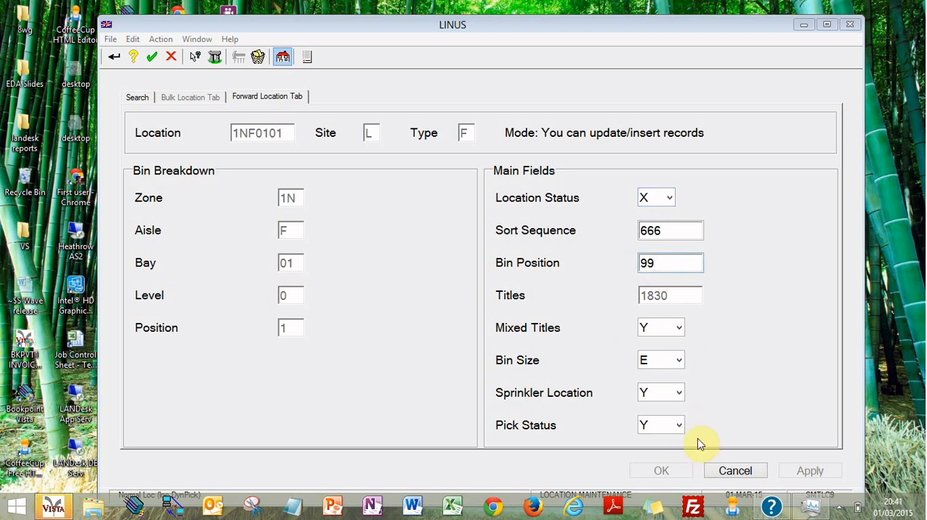
key("Tab")
left_click(662, 469)
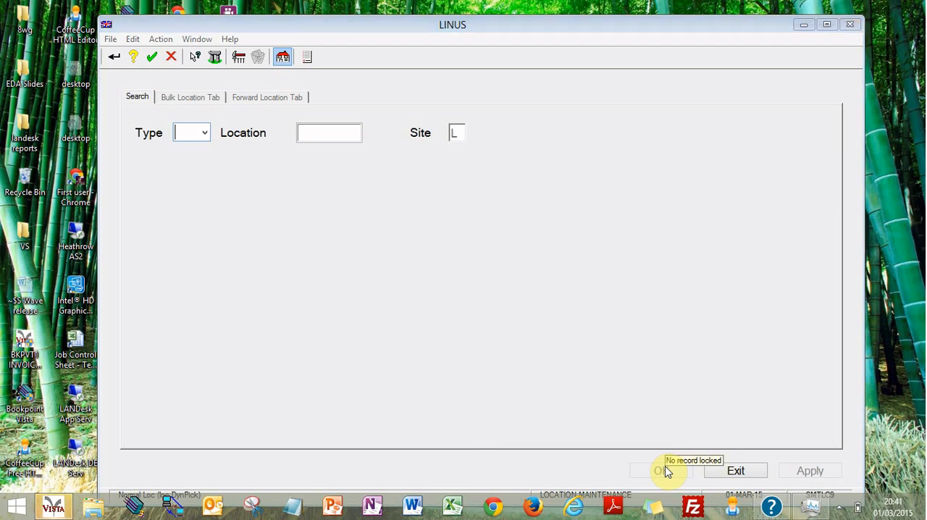
Step: Reopen forward location 1NF0101 to check its saved values
type("F")
left_click(323, 134)
type("1")
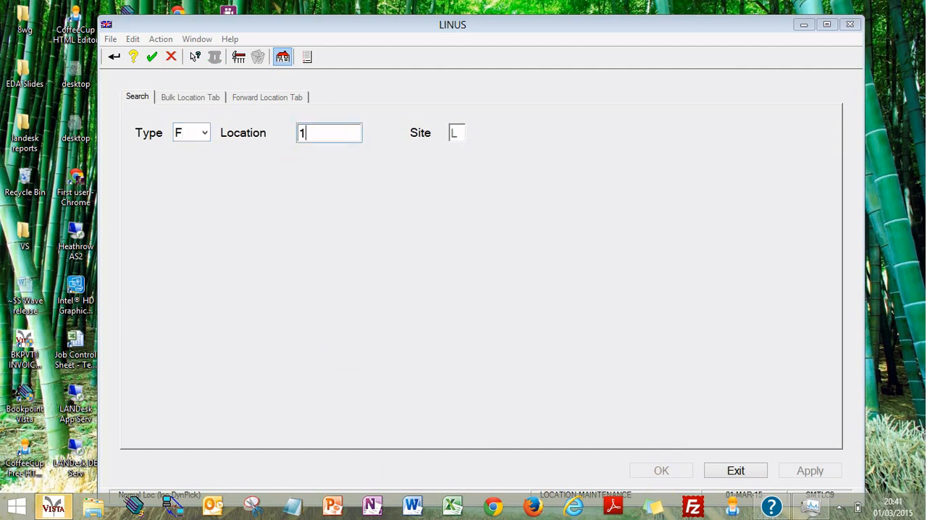
type("NF0101")
left_click(321, 132)
key("Return")
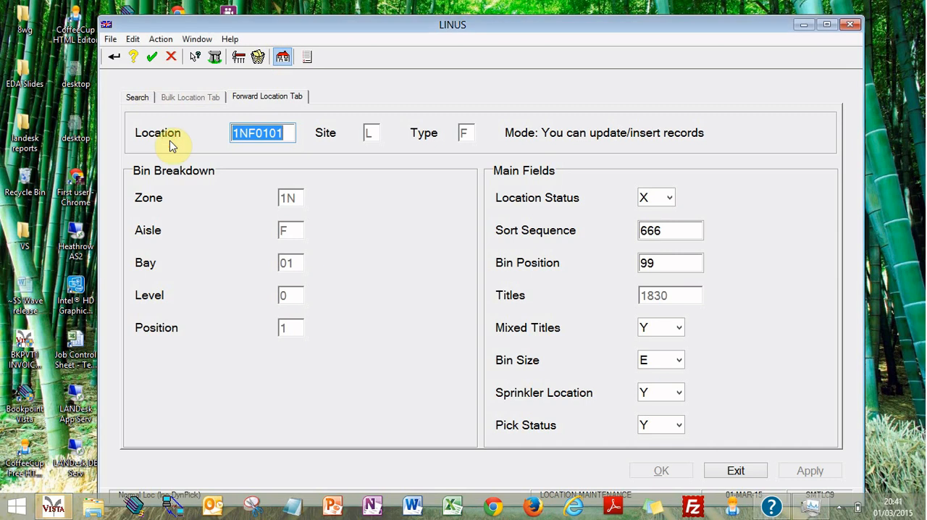
Step: Return to the search and look up location AA00201 with type B (Bulk Location)
left_click(132, 94)
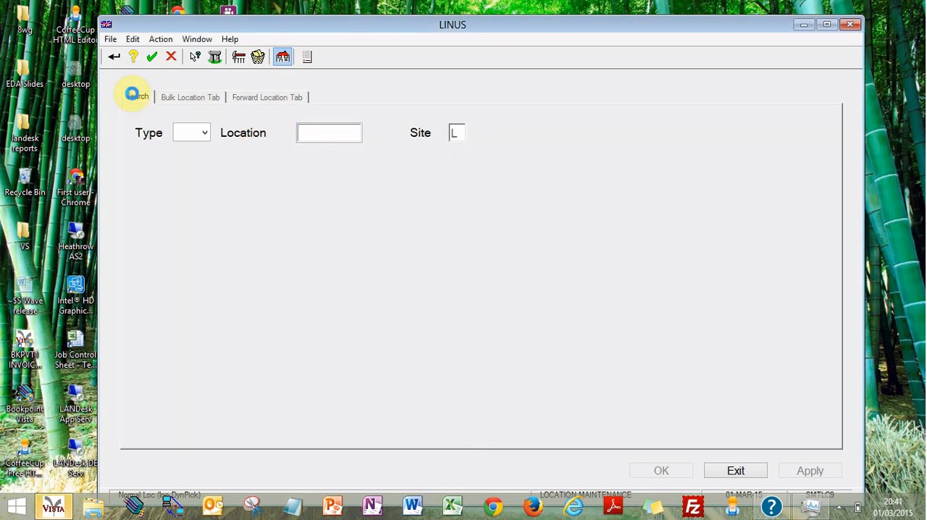
left_click(216, 95)
left_click(236, 96)
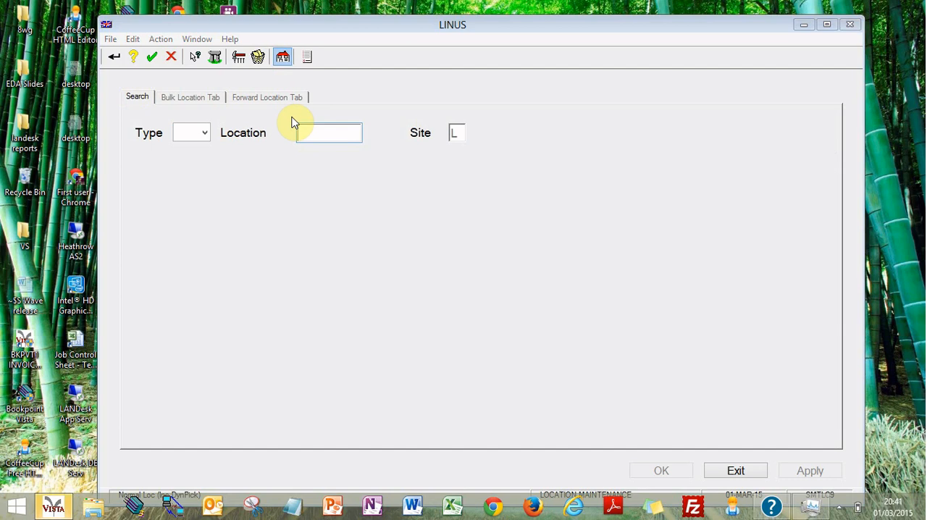
left_click(190, 136)
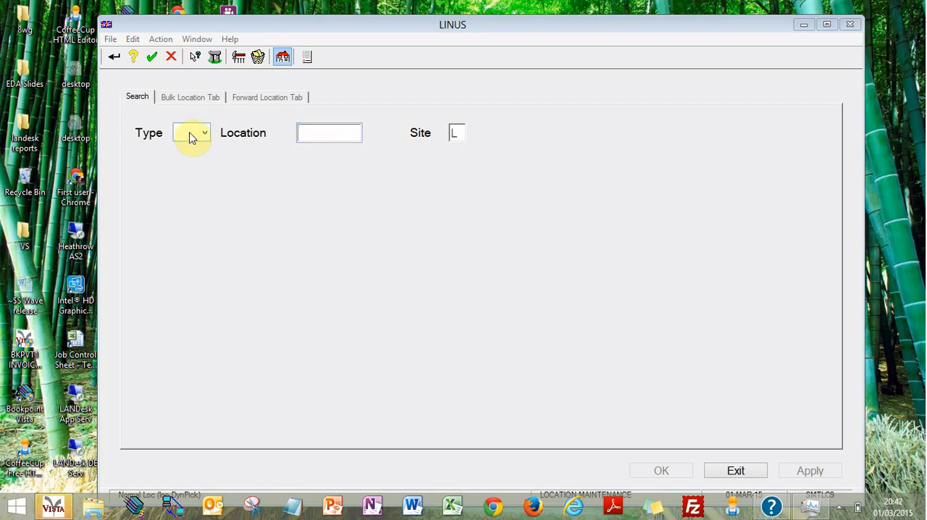
key("b")
key("Tab")
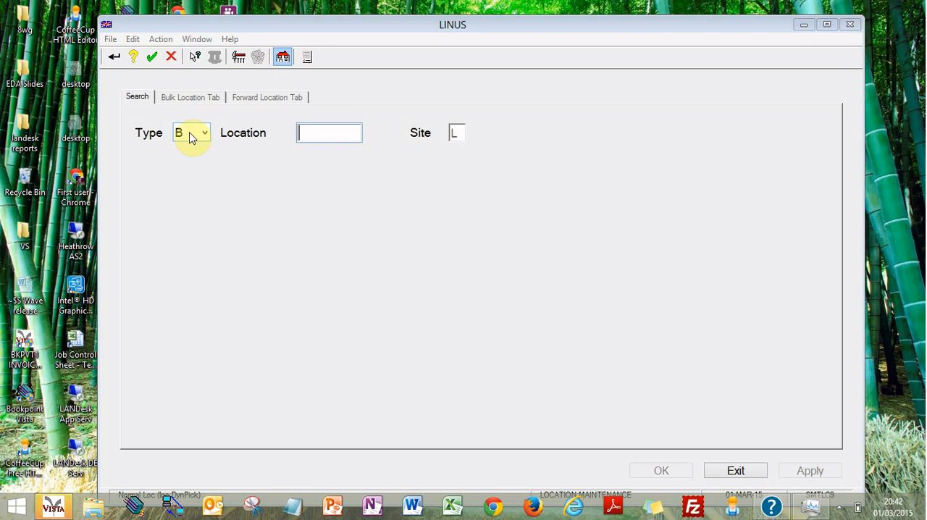
type("AA00")
type("201")
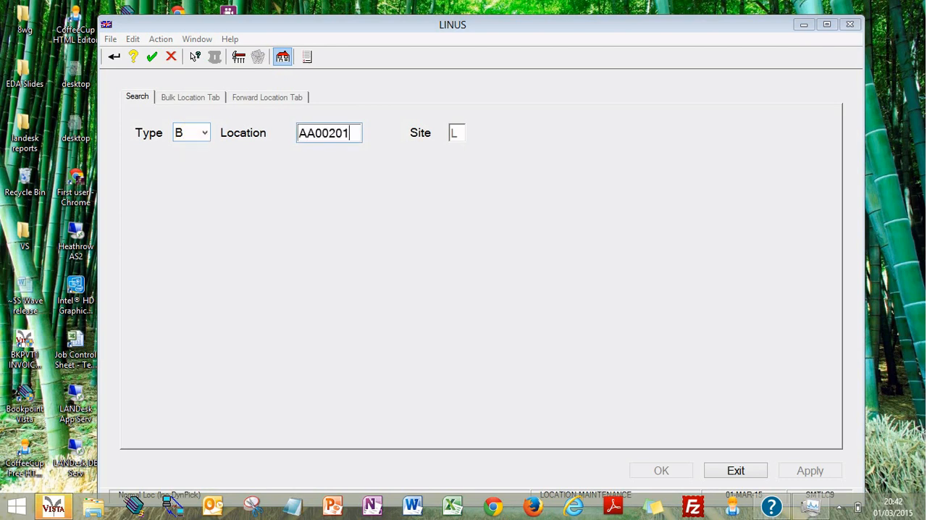
key("Return")
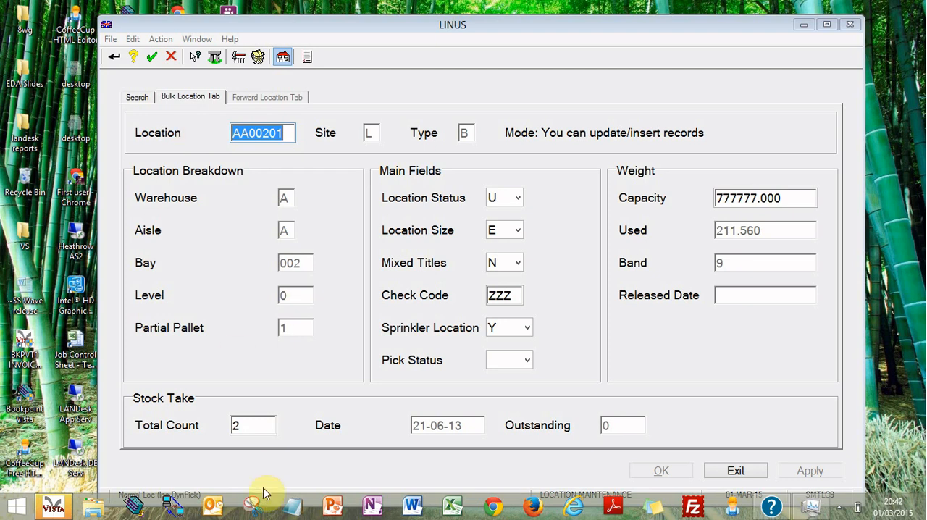
Step: Set the Pick Status of bulk location AA00201 to D
double_click(255, 426)
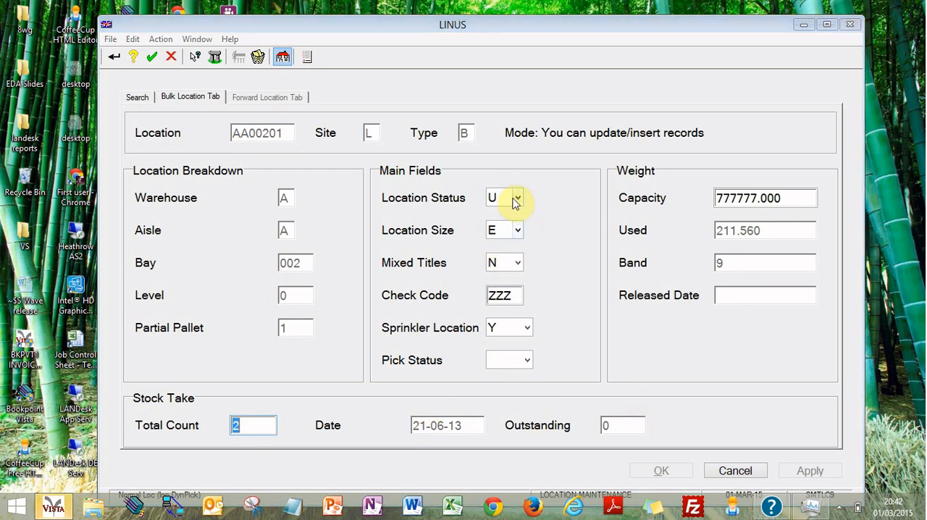
left_click(524, 359)
left_click(550, 382)
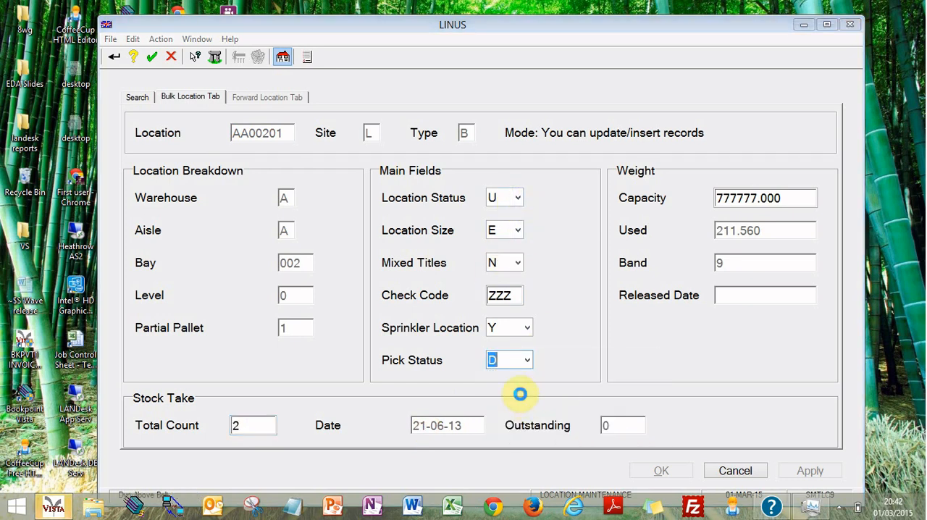
Step: Try weight capacities of 656565, 1, 200 and 9999 in turn to check how the weight band responds
double_click(767, 199)
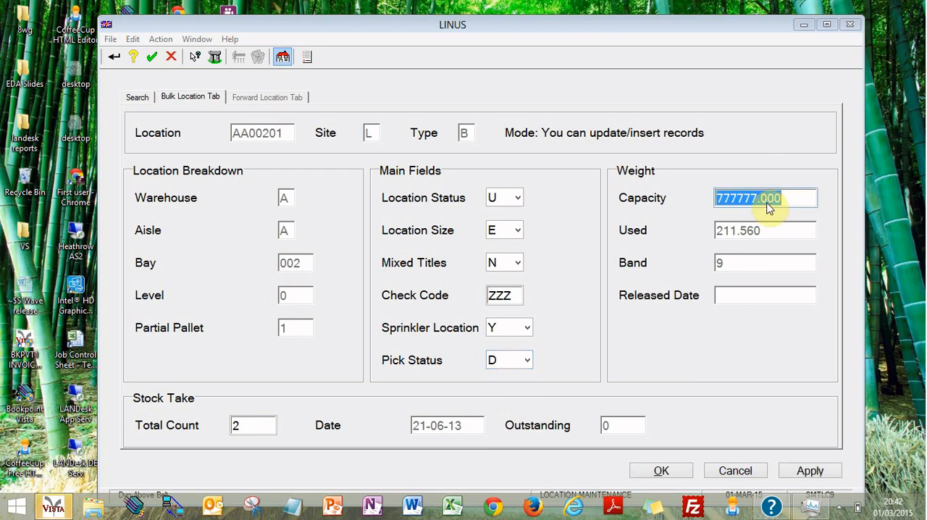
type("656565")
key("Tab")
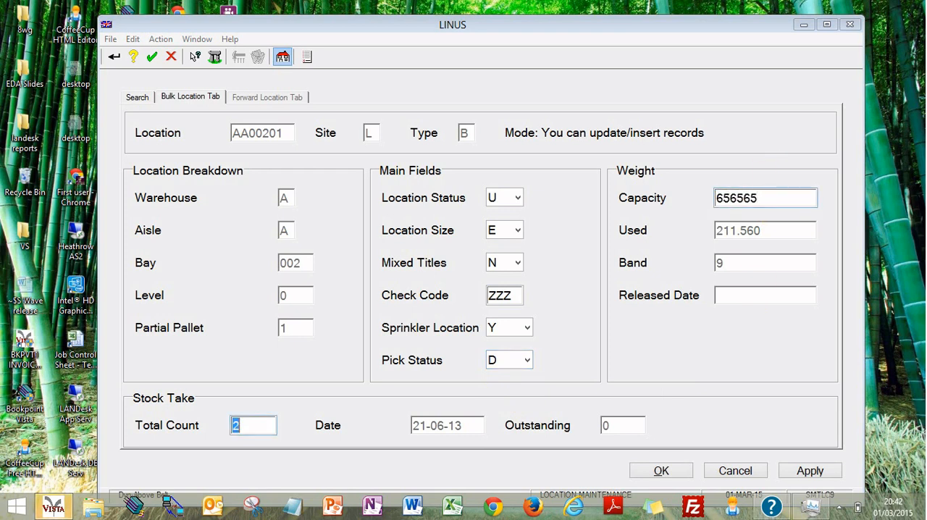
double_click(771, 197)
type("1")
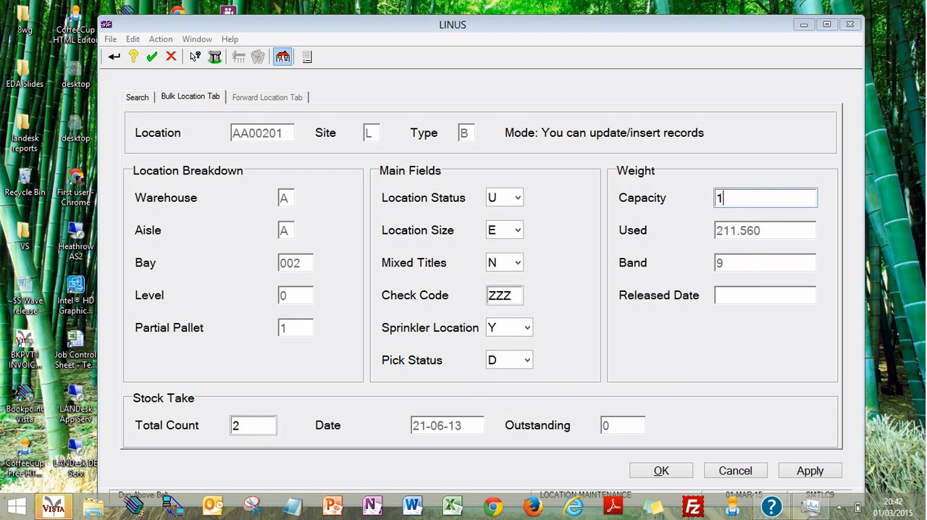
key("Return")
double_click(775, 204)
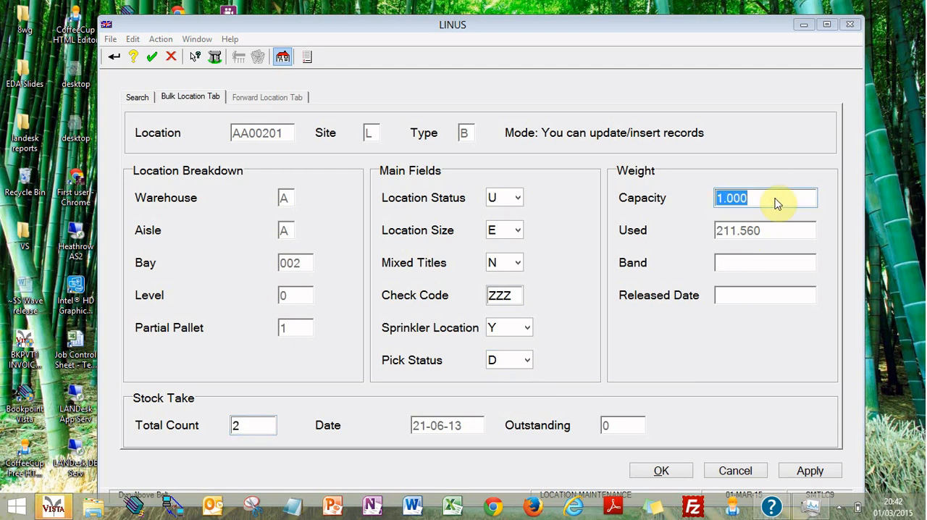
type("200")
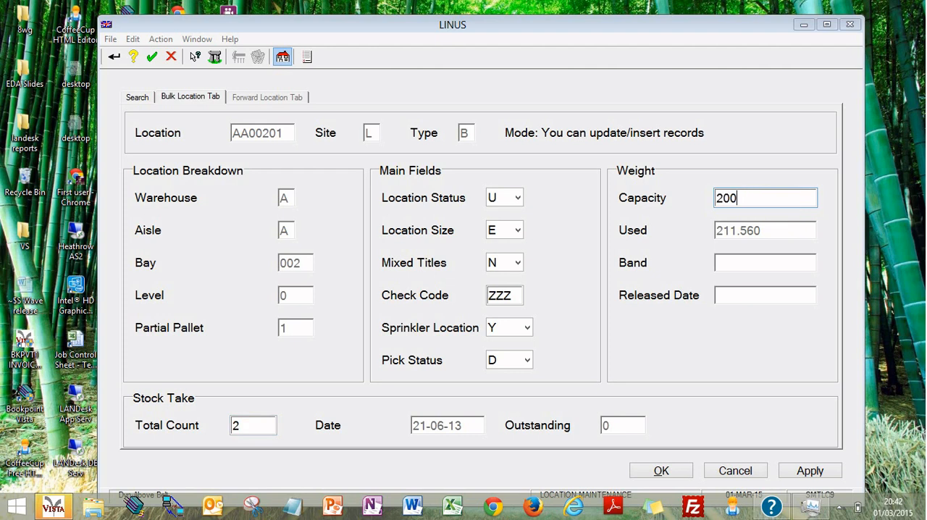
key("Tab")
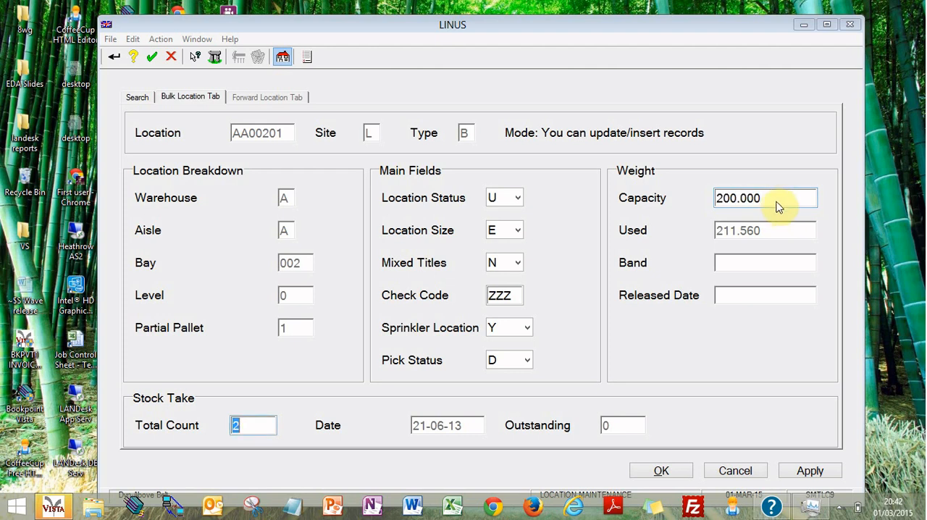
double_click(772, 202)
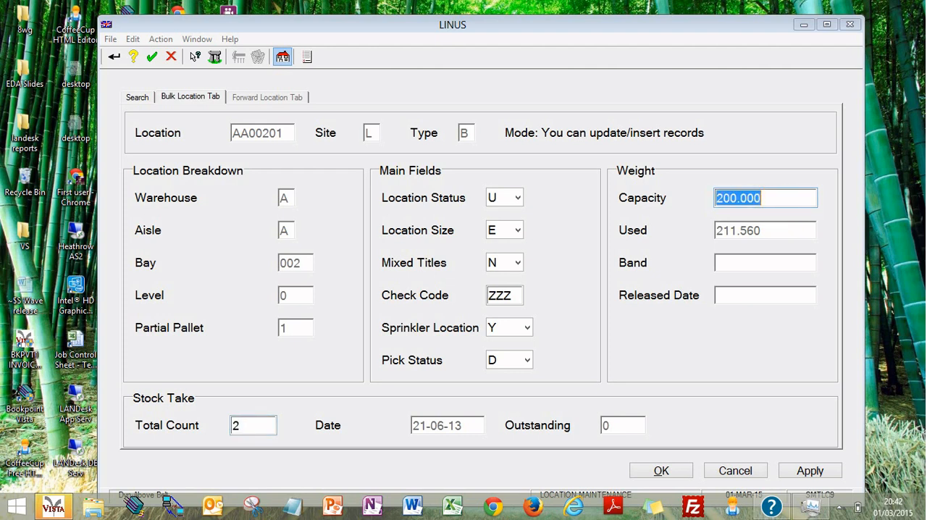
type("9999")
key("Tab")
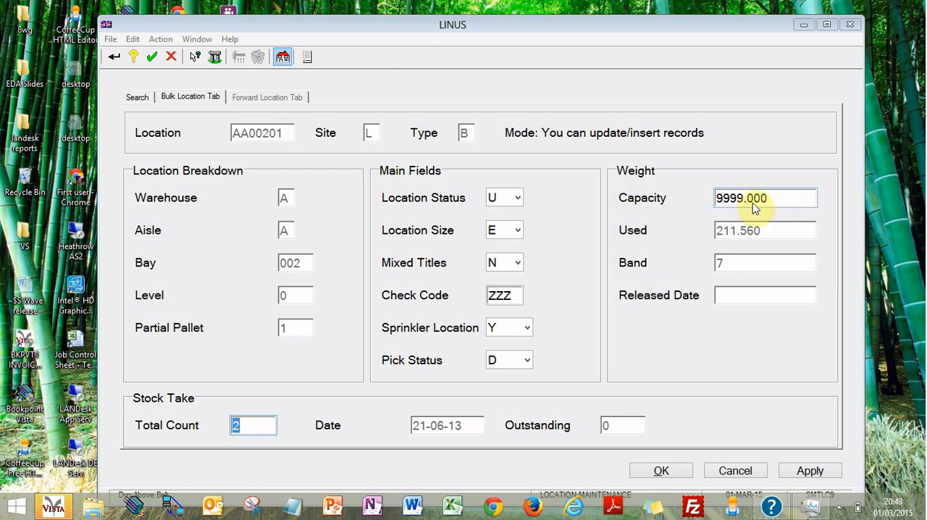
Step: Set the location's weight capacity to 666 and apply the changes to the record
double_click(753, 207)
type("666")
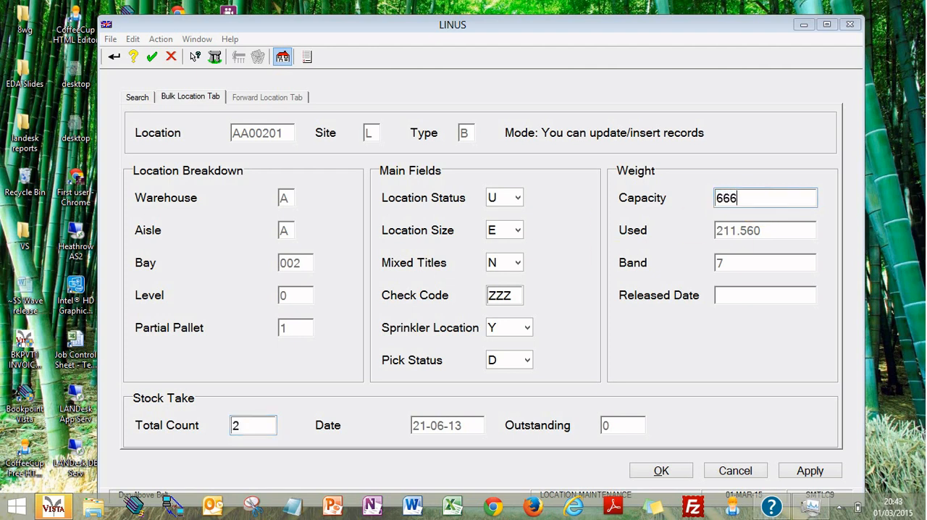
key("Tab")
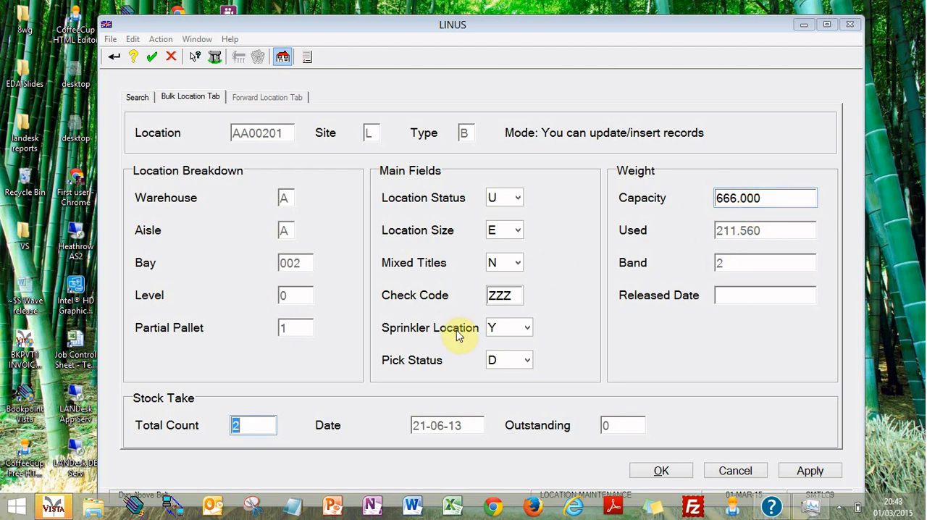
left_click(796, 471)
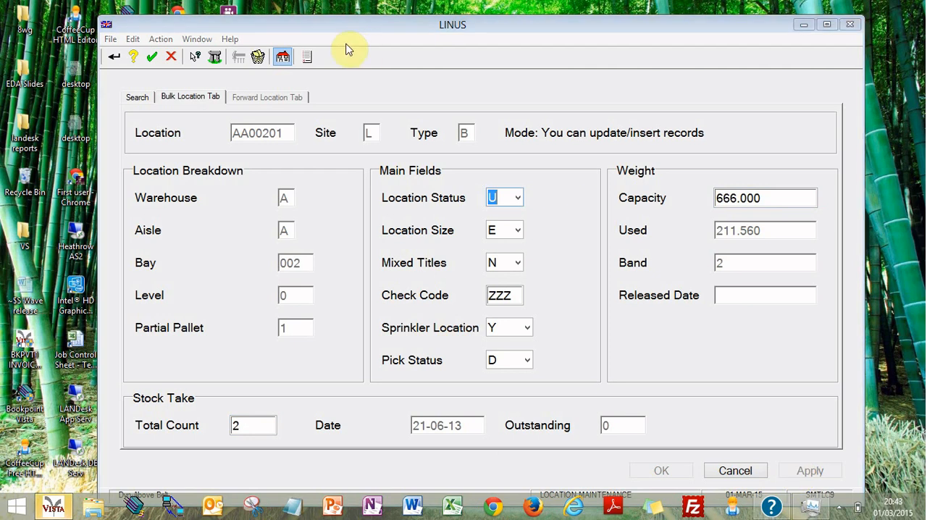
Step: View the item help for the Warehouse label, the Location Status label and the selected Location Status value
left_click(199, 58)
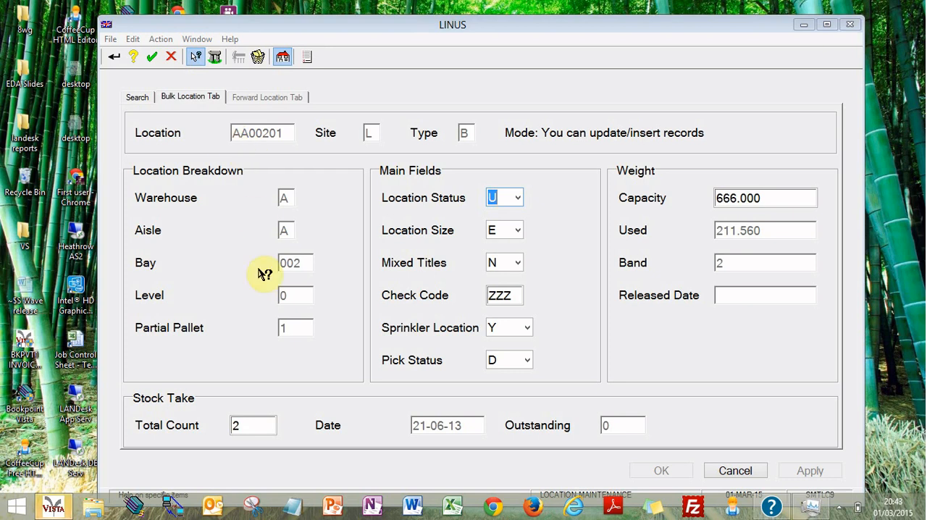
left_click(194, 204)
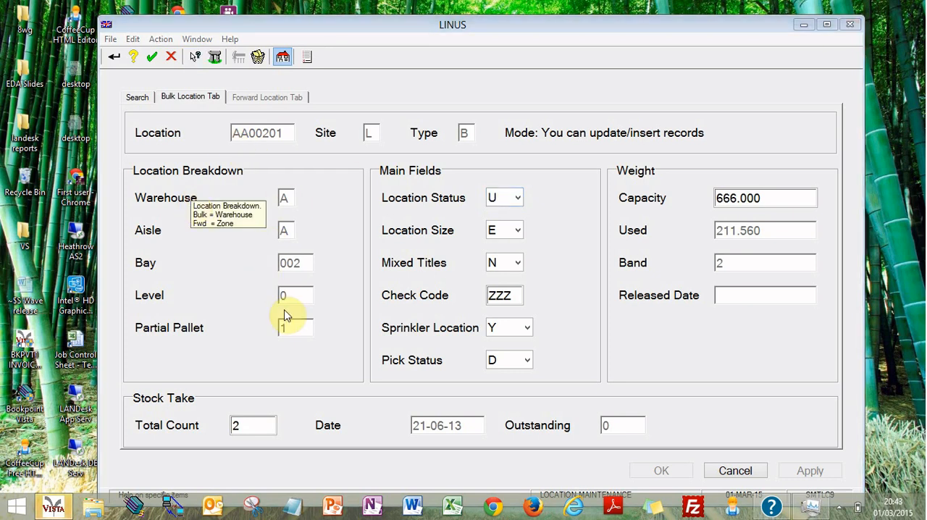
left_click(198, 61)
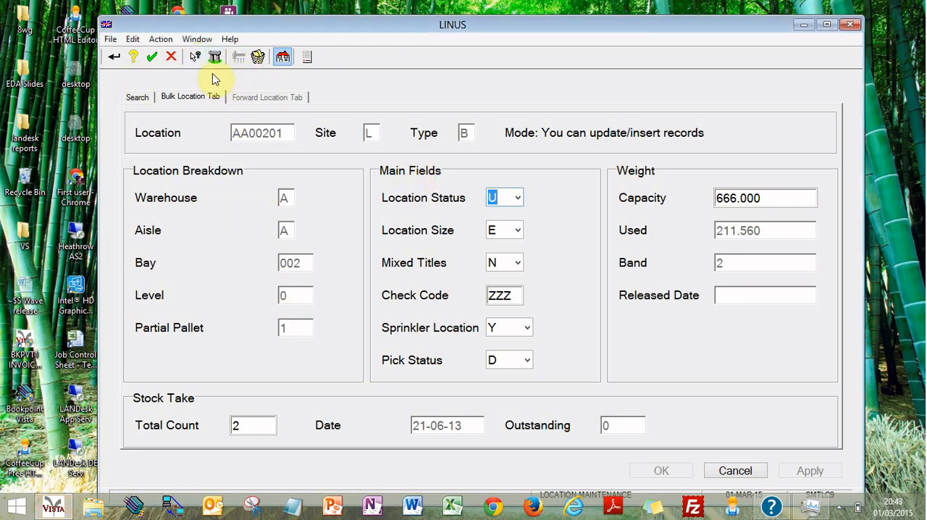
left_click(195, 56)
left_click(434, 201)
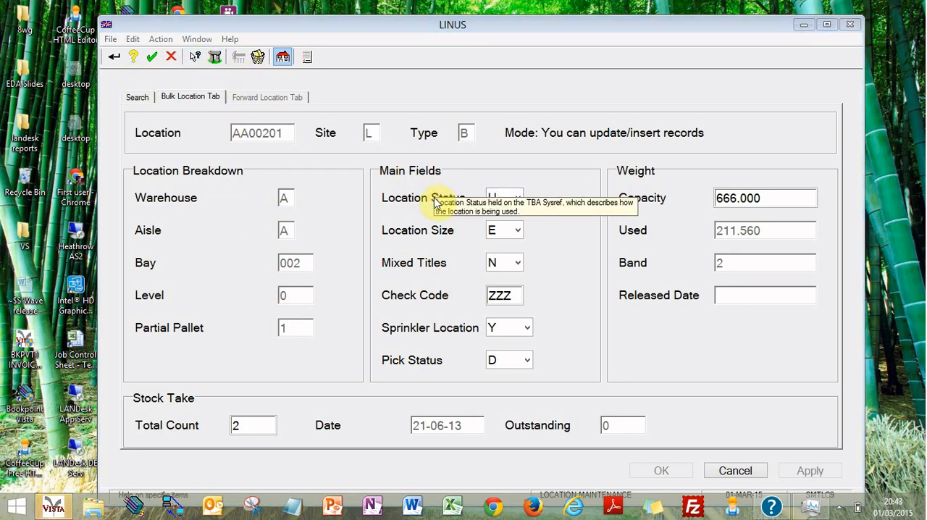
left_click(195, 61)
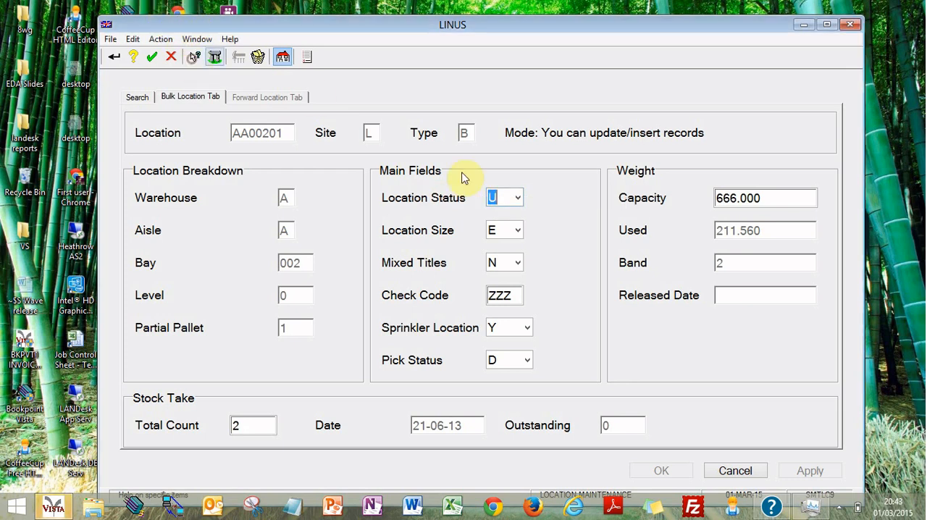
left_click(194, 64)
left_click(496, 193)
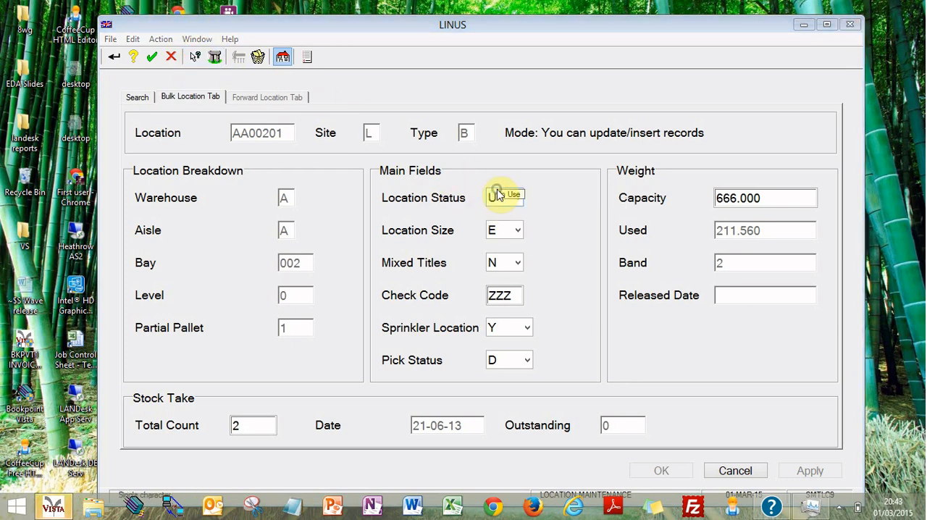
left_click(196, 59)
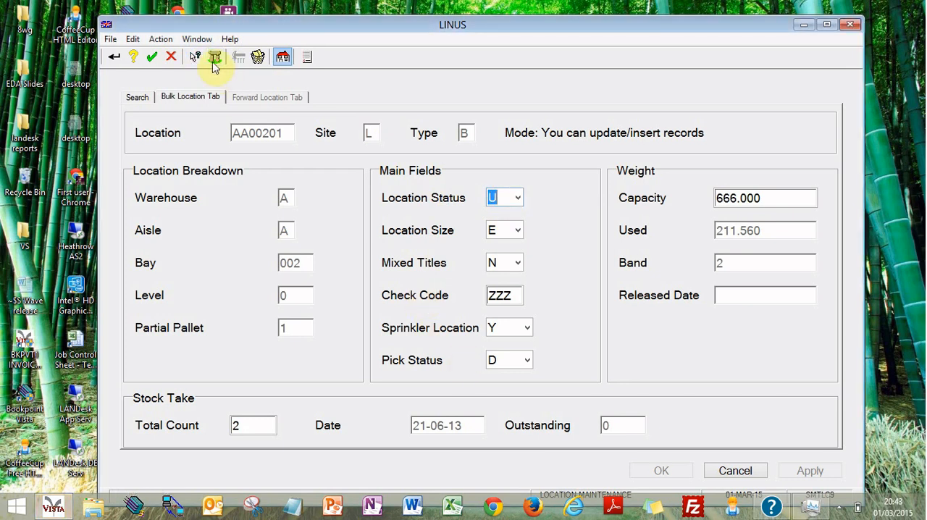
Step: Check the item help for Mixed Titles, Location Status and its value, and Sprinkler Location, and dismiss it
left_click(195, 57)
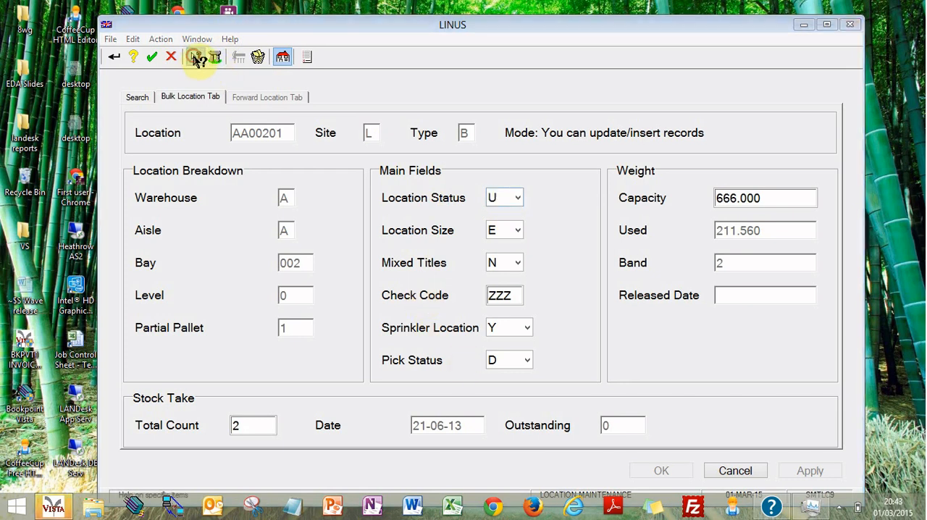
left_click(439, 265)
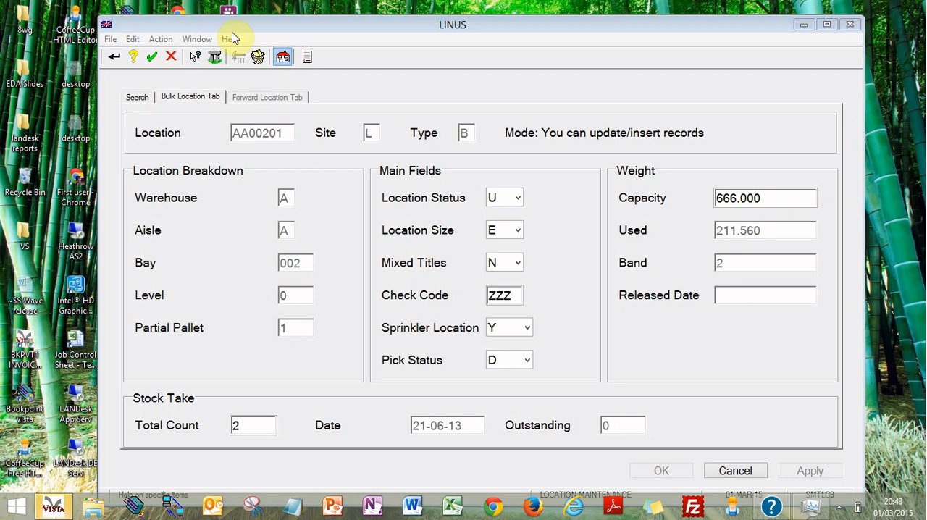
left_click(196, 58)
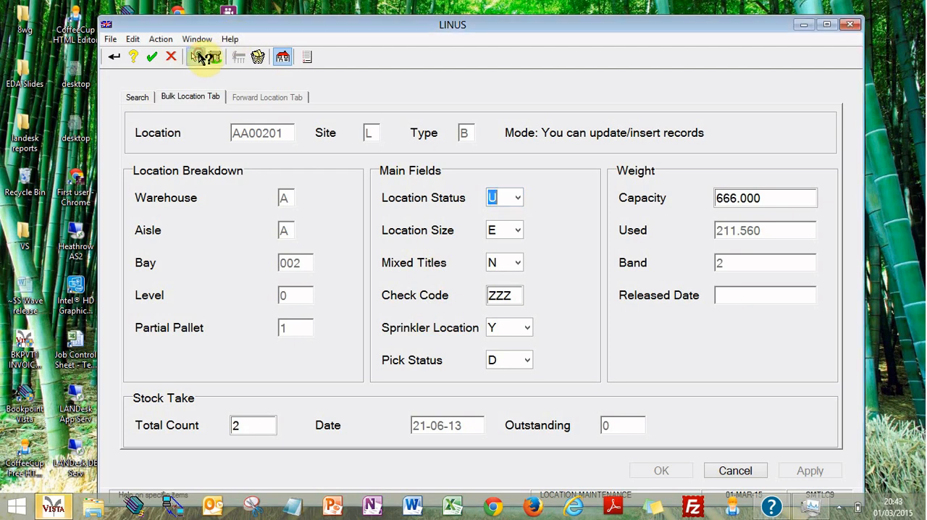
left_click(453, 198)
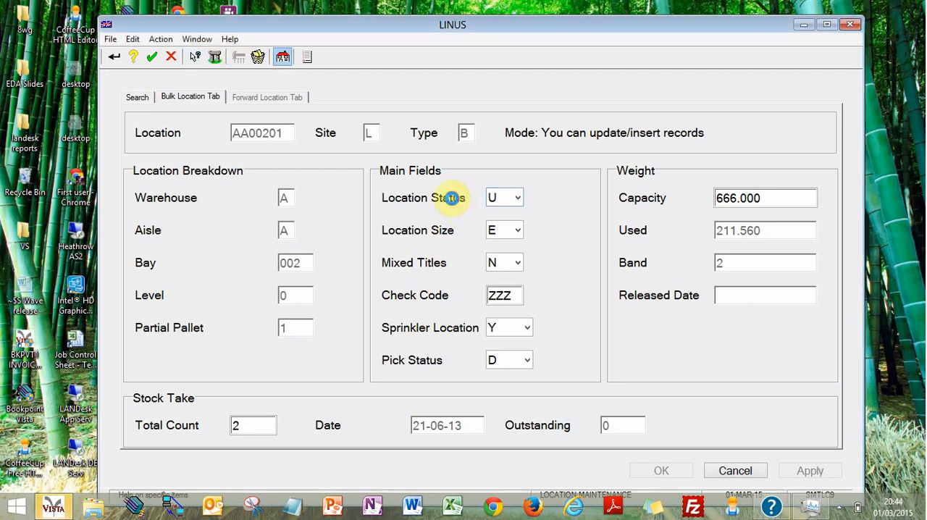
left_click(196, 58)
left_click(515, 206)
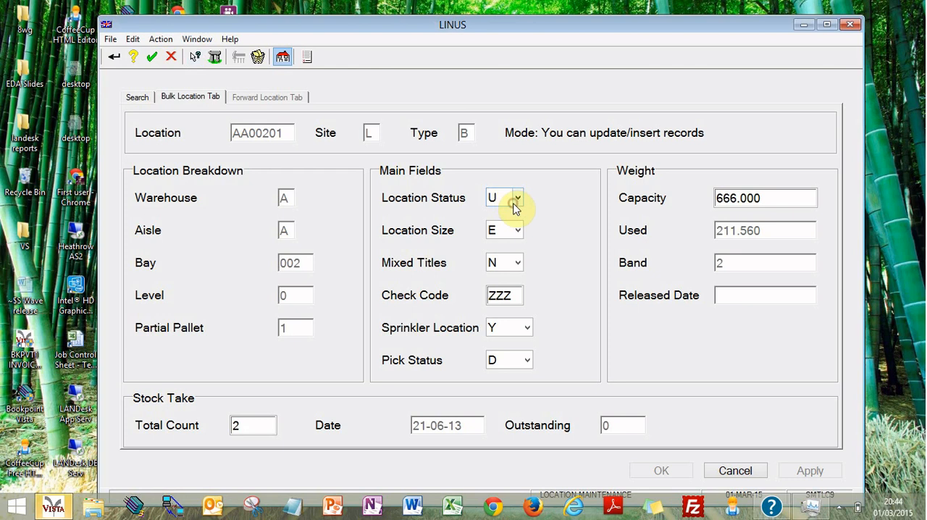
left_click(196, 58)
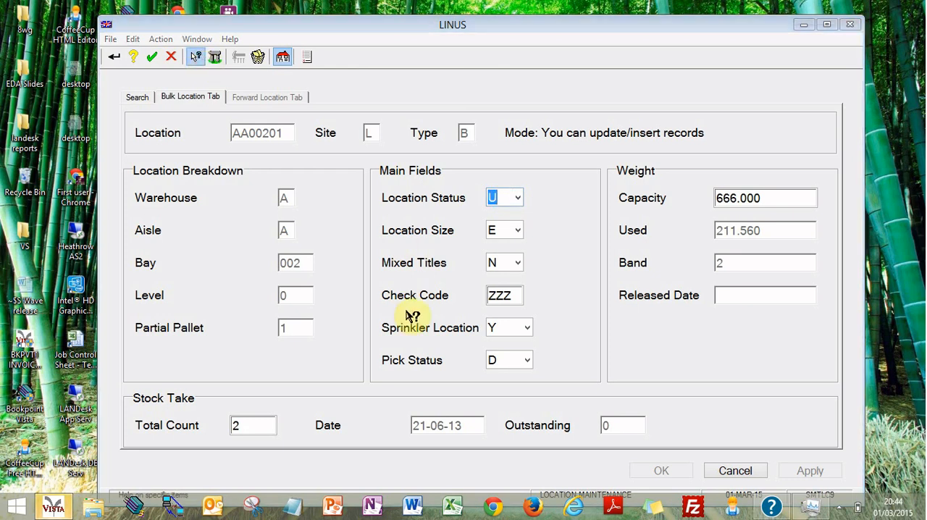
left_click(413, 333)
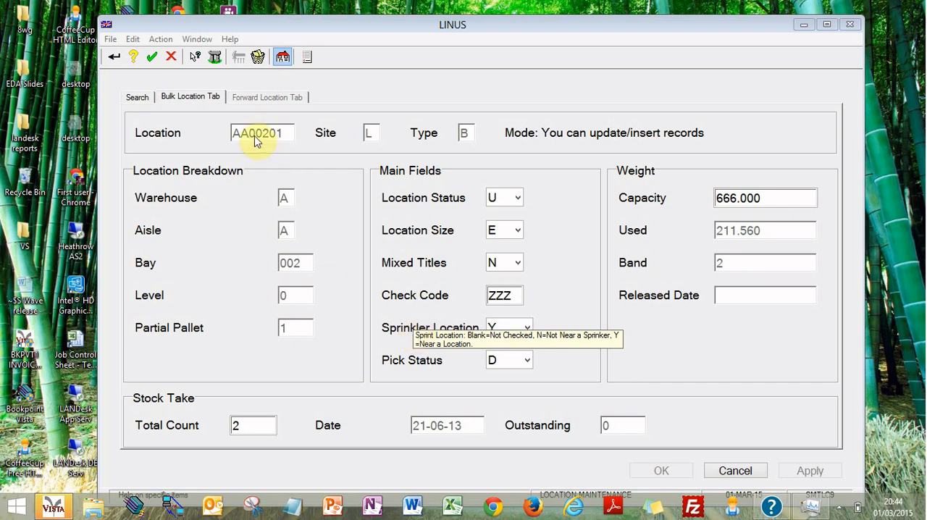
left_click(392, 248)
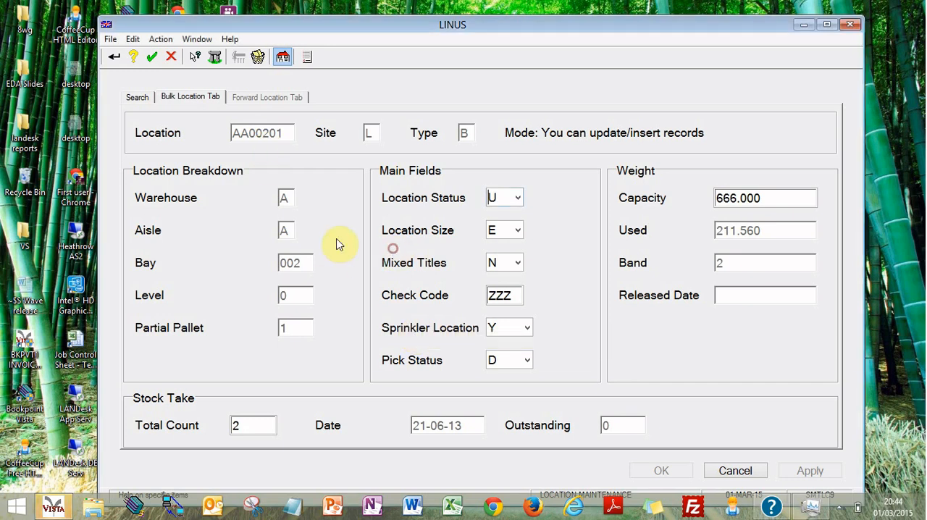
Step: Display the amendment history for Location Status and expand its latest entry to list all changes to the record
left_click(216, 59)
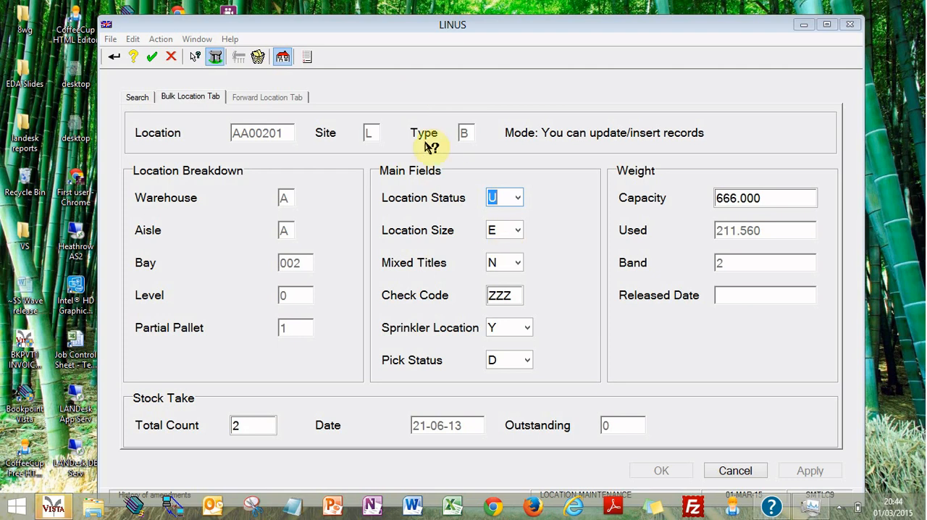
left_click(453, 203)
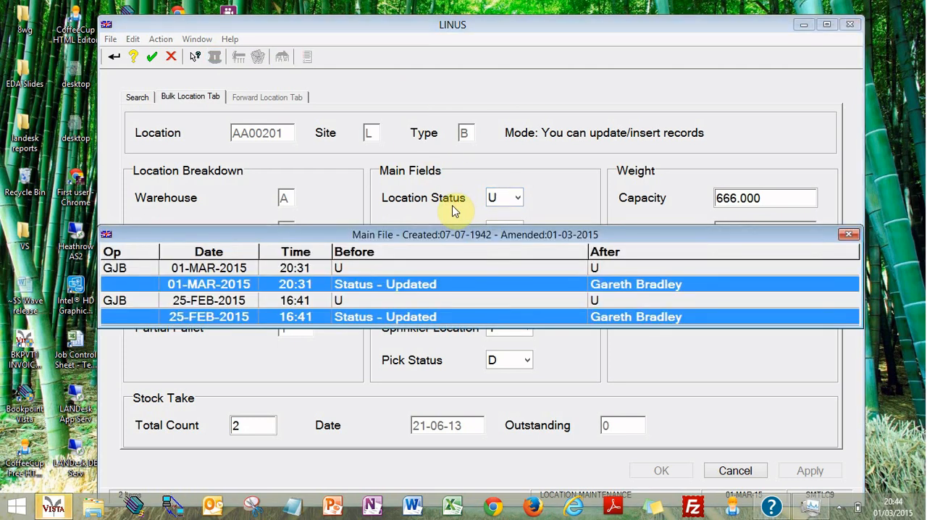
right_click(394, 270)
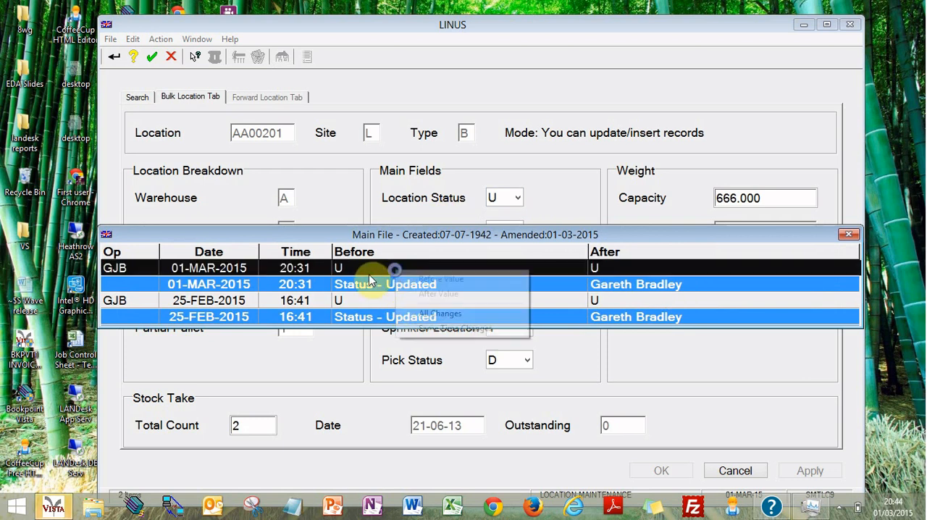
left_click(441, 314)
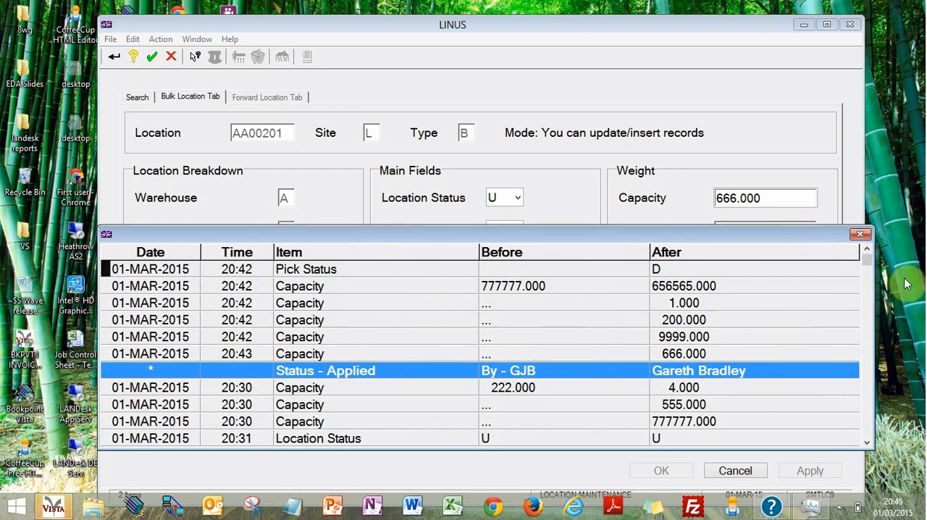
Step: Close both amendment history windows and exit location maintenance through the search page, returning to the main menu
left_click(865, 235)
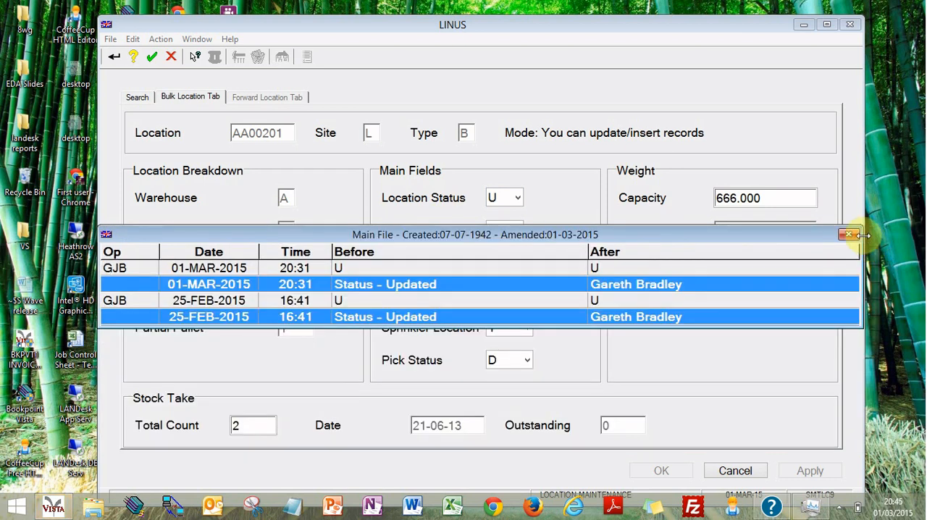
left_click(849, 234)
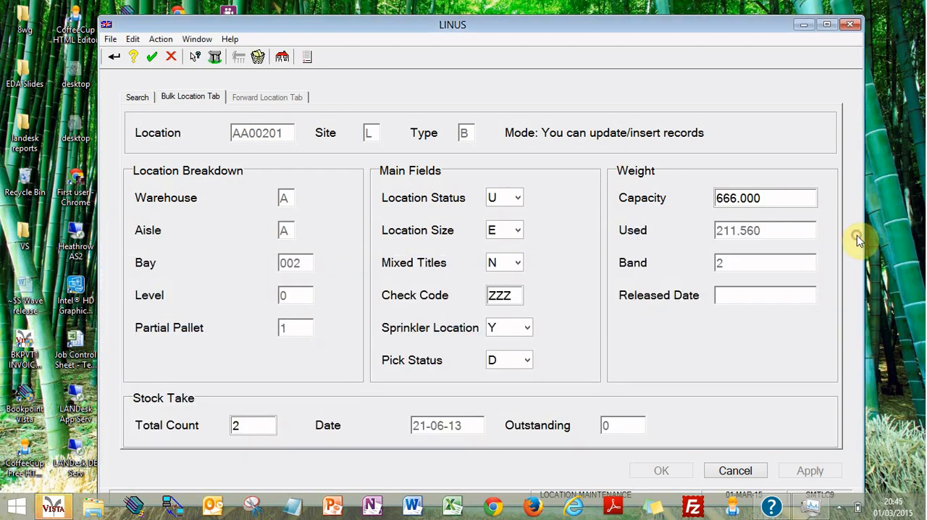
left_click(130, 100)
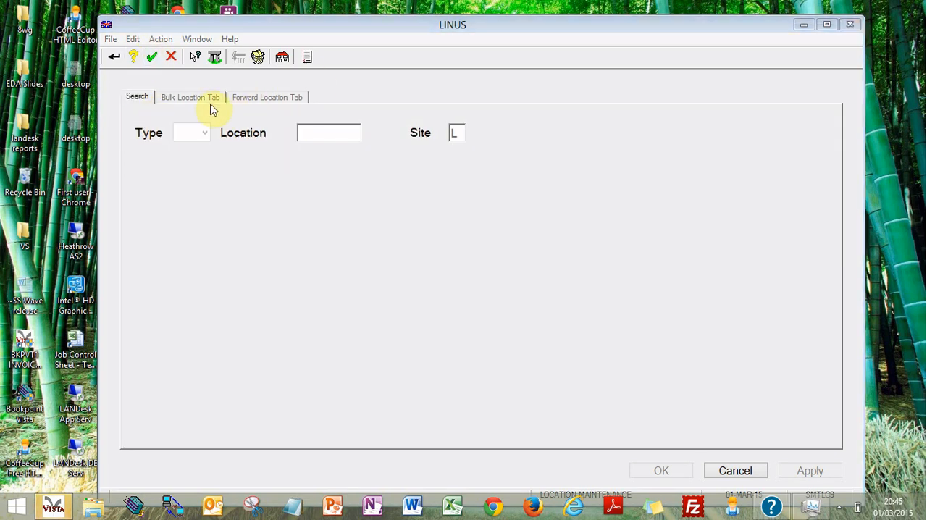
left_click(738, 472)
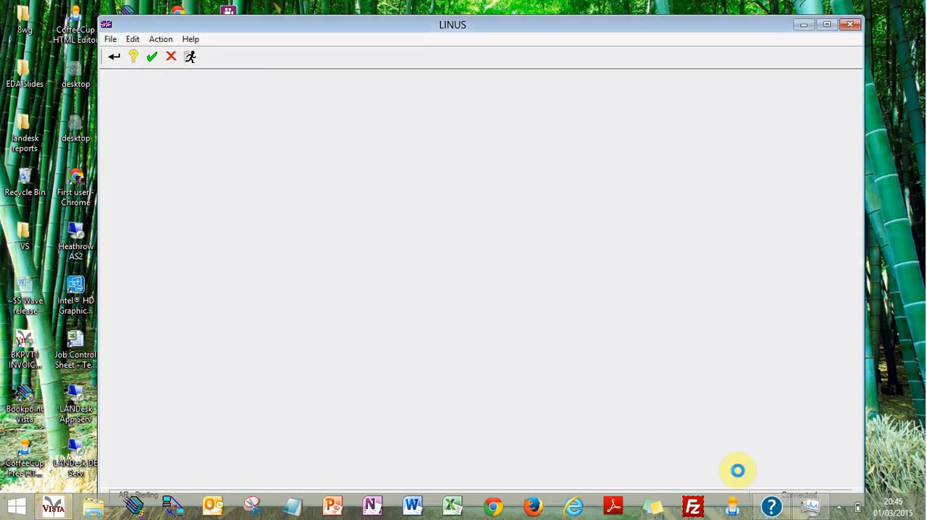
Step: Run the program SMTLC9 to start location maintenance
left_click(190, 56)
type("SMTL")
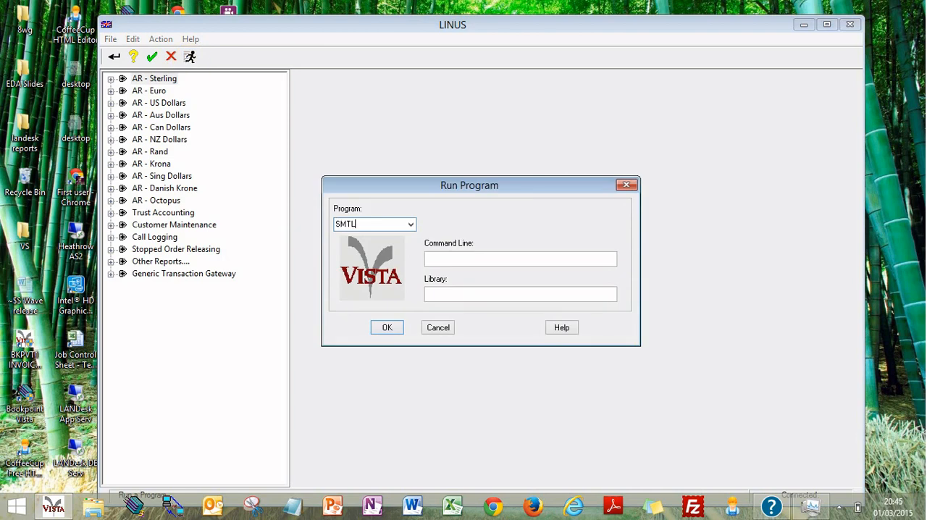
type("C9")
key("Return")
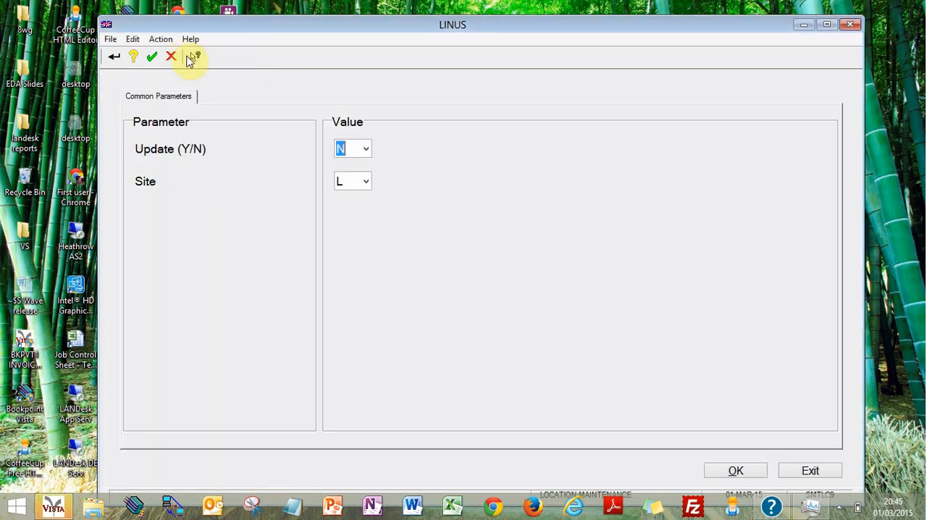
Step: Set the Update parameter to Yes, keep site L, and accept the common parameters
left_click(400, 212)
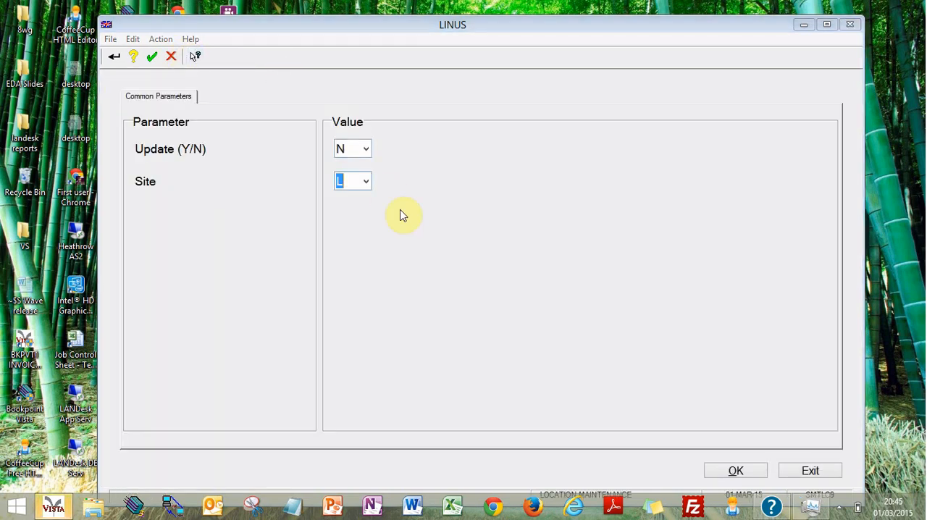
left_click(364, 150)
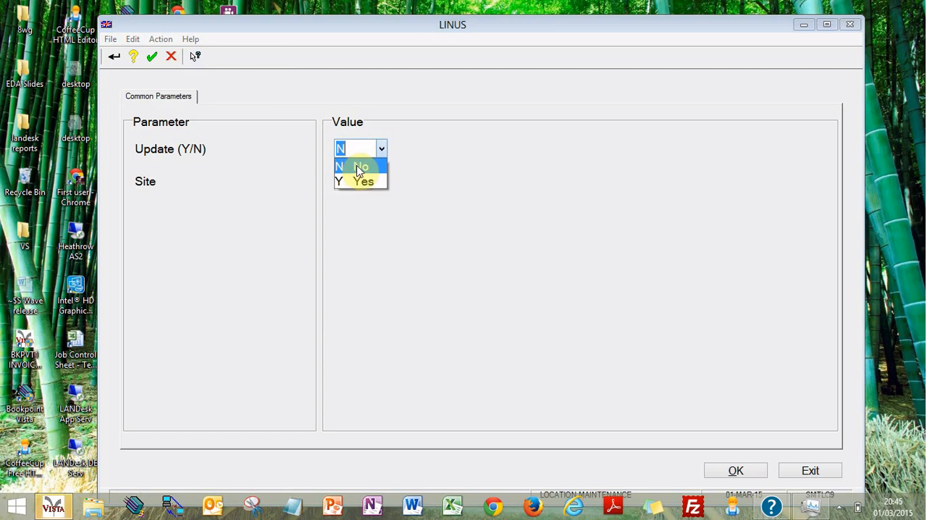
left_click(364, 179)
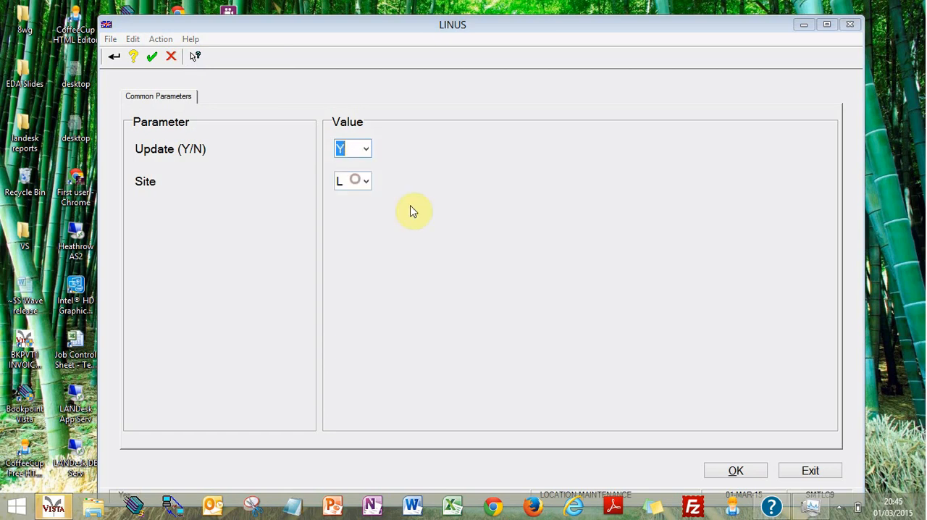
left_click(731, 471)
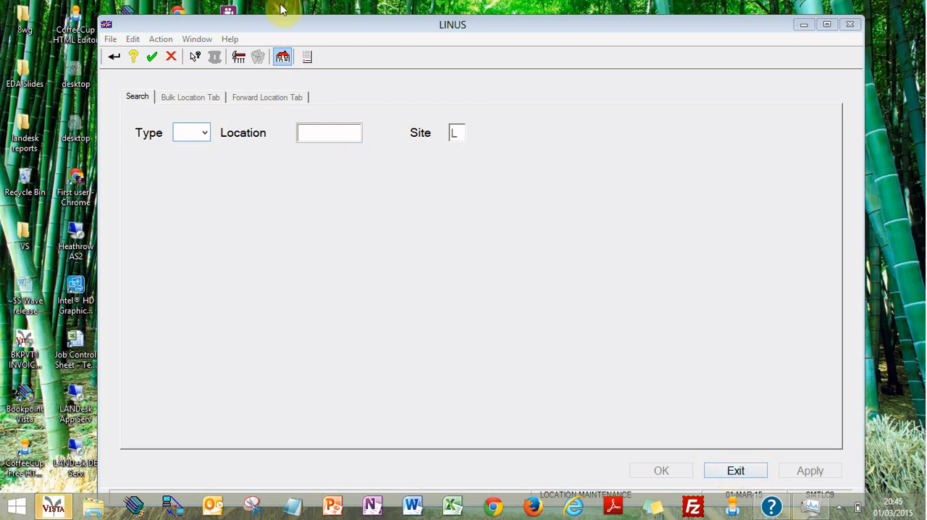
Step: Bring up Multi Update Locations and set the search Type to Select All for site L
left_click(312, 60)
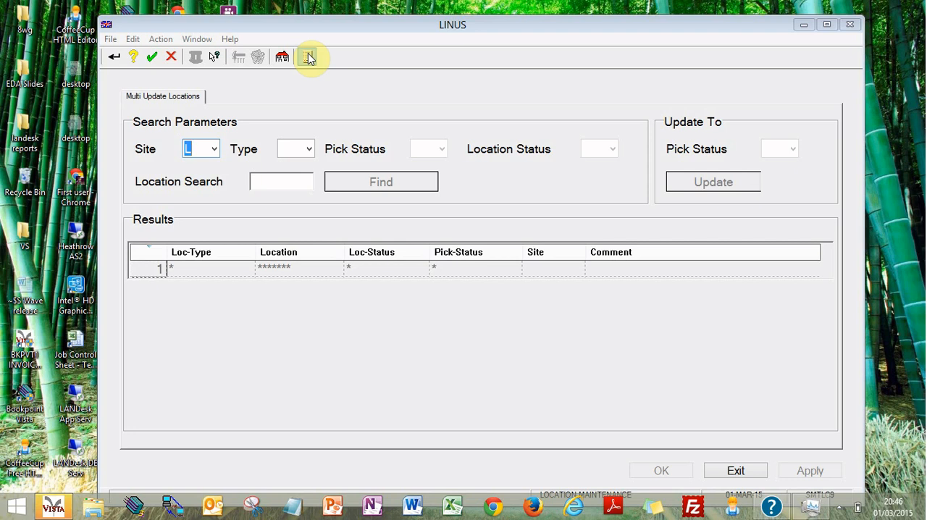
left_click(308, 58)
key("Tab")
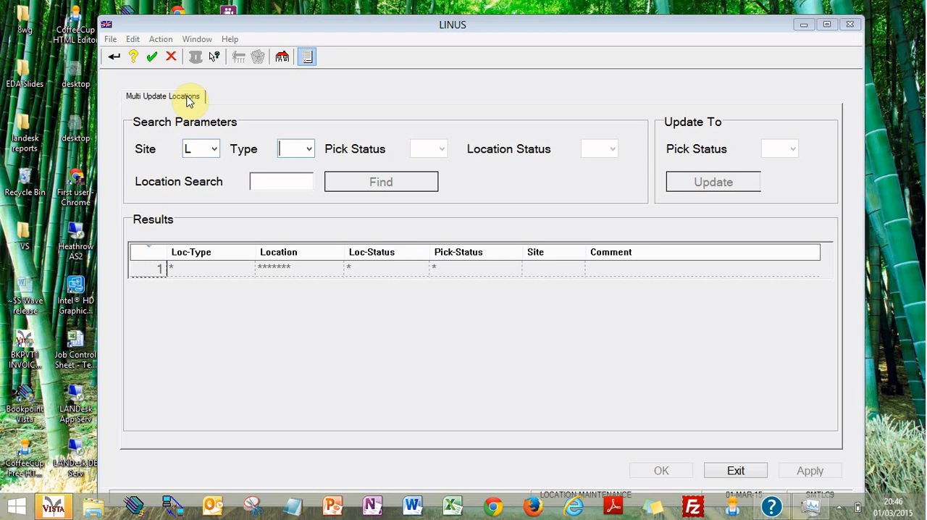
left_click(308, 149)
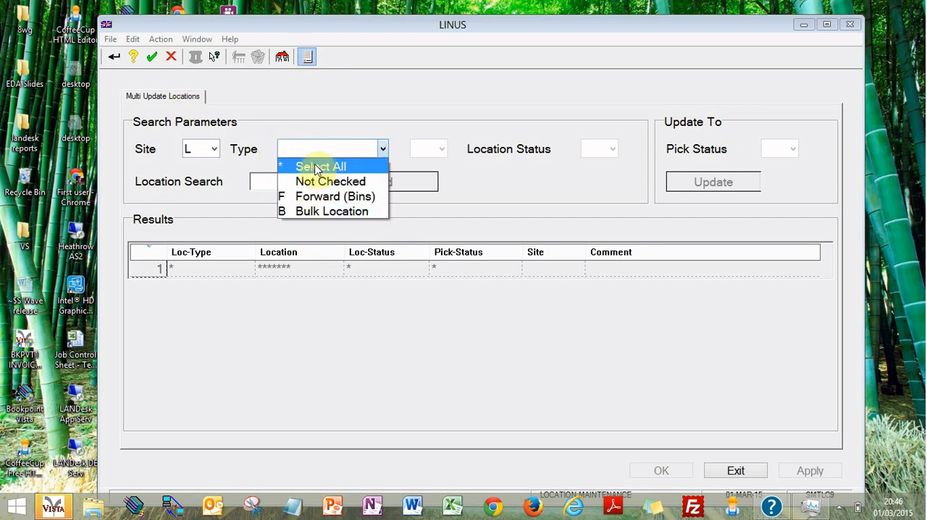
left_click(317, 167)
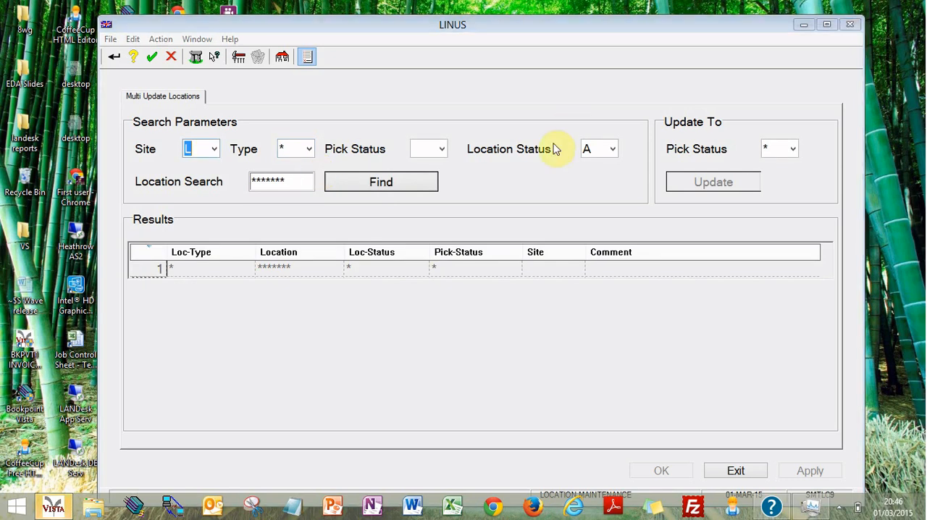
Step: Search for locations with Pick Status D (Dyn-Above Belt) and Location Status set to All
left_click(438, 154)
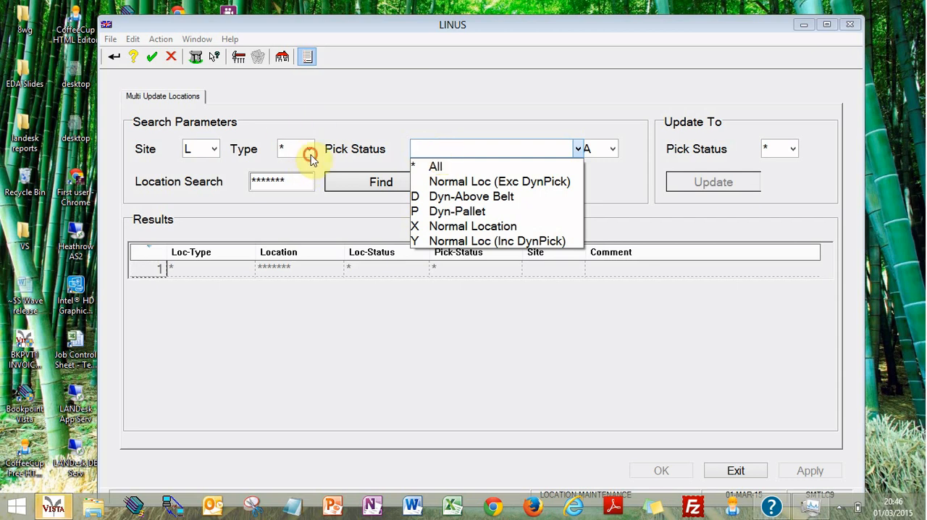
left_click(309, 151)
left_click(437, 151)
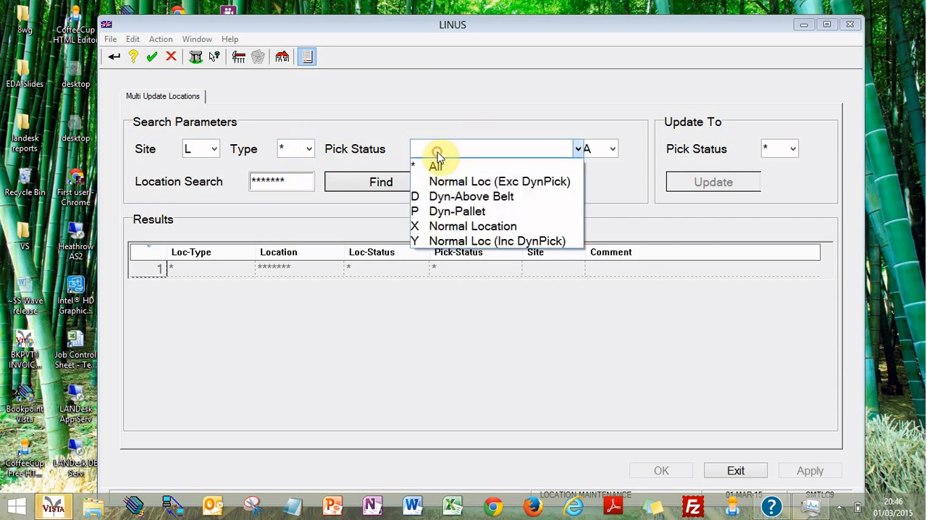
left_click(442, 196)
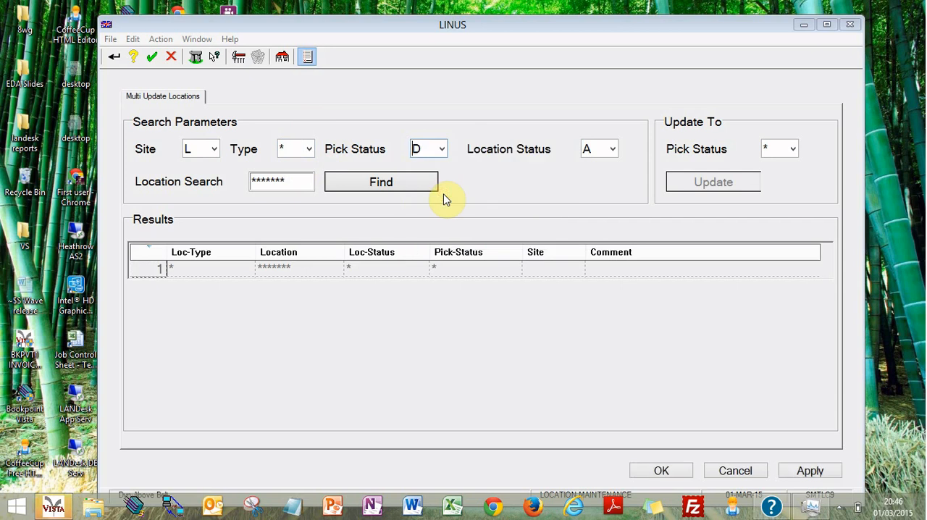
left_click(612, 149)
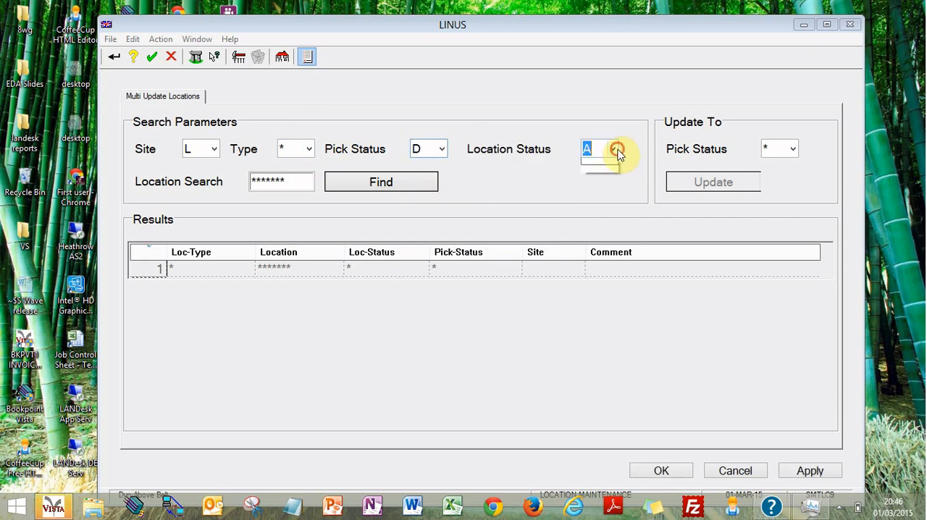
left_click(618, 164)
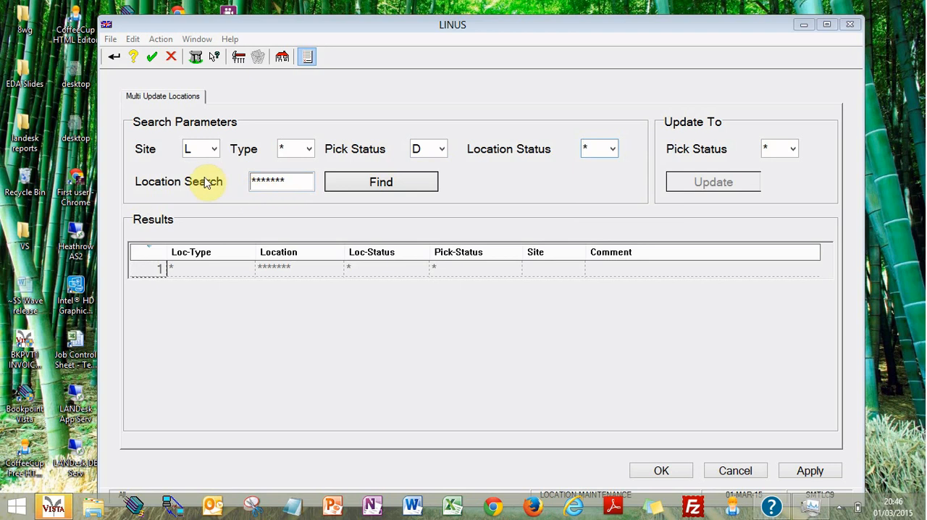
left_click(413, 187)
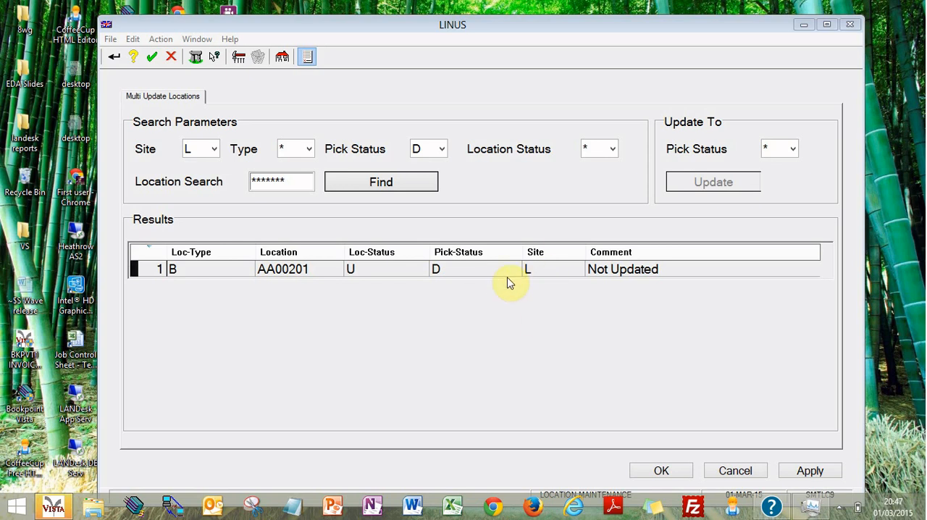
Step: Try to search locations with Pick Status set to All while Type and Location Status also cover everything
left_click(216, 150)
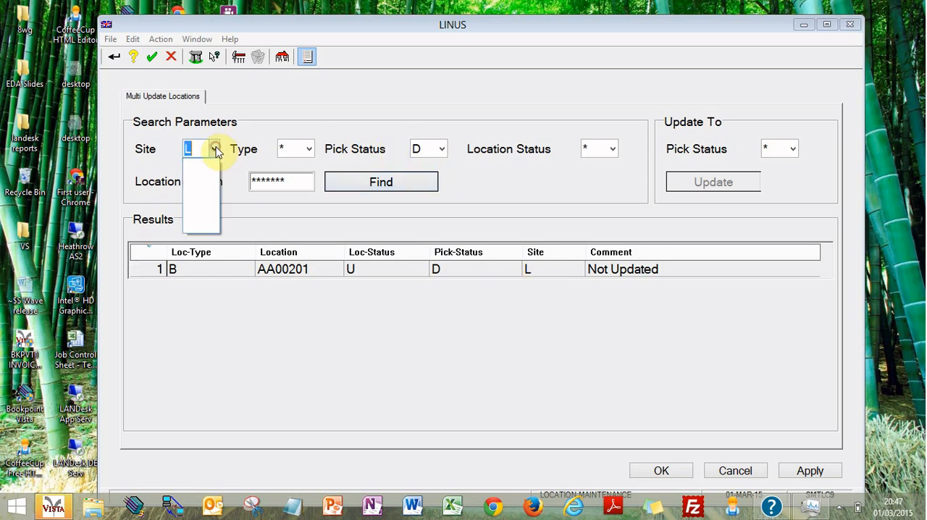
left_click(310, 150)
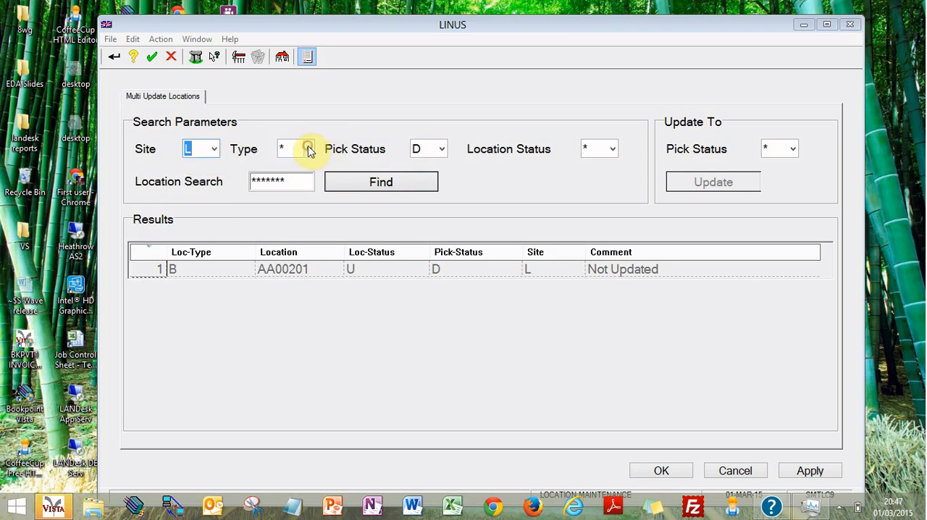
left_click(427, 149)
left_click(429, 150)
left_click(440, 164)
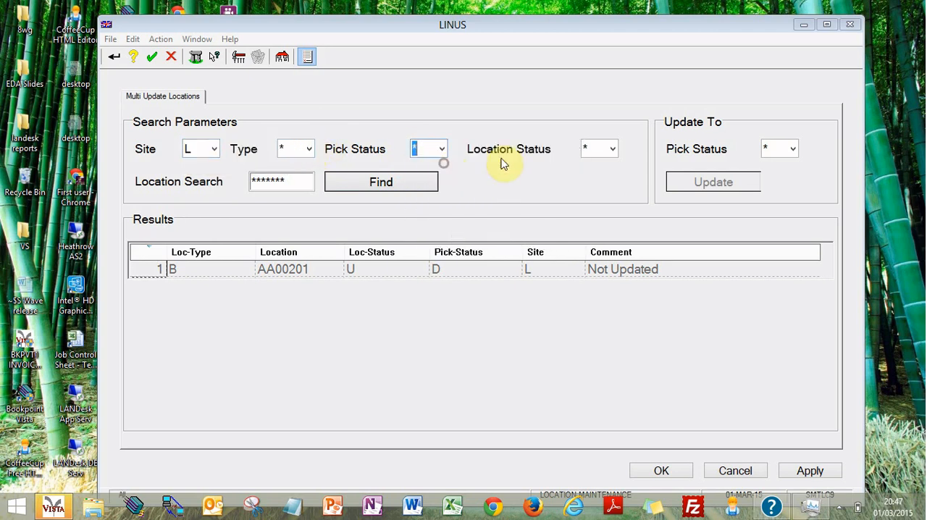
left_click(379, 184)
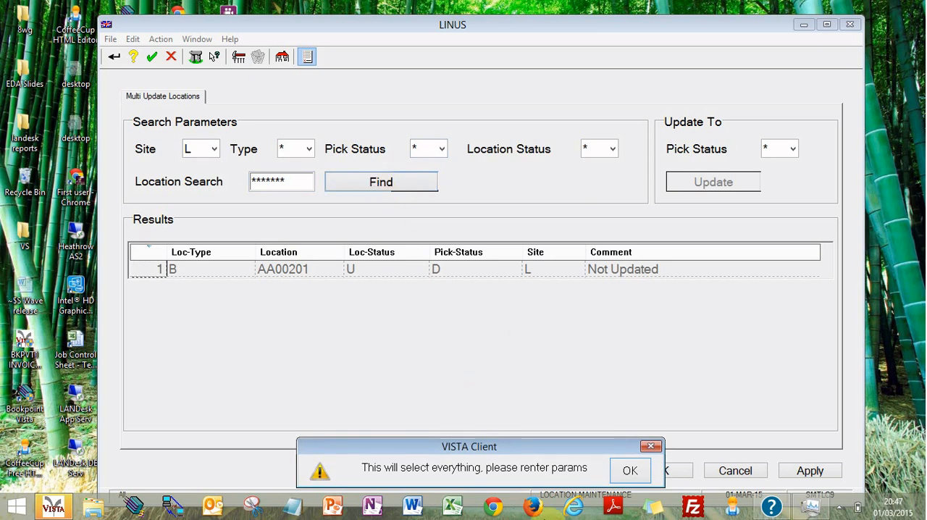
left_click(623, 471)
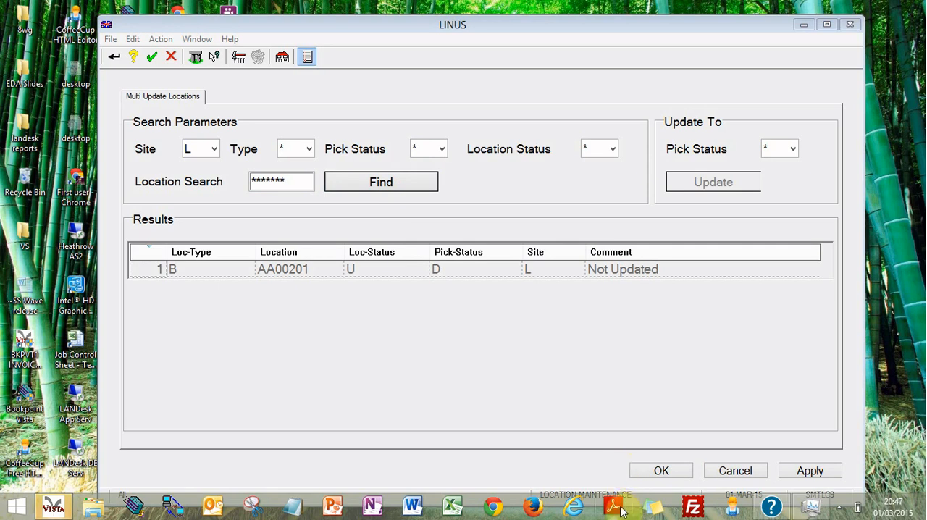
Step: Search the locations with Pick Status X (Normal Location), and again with Pick Status P (Dyn-Pallet)
left_click(443, 148)
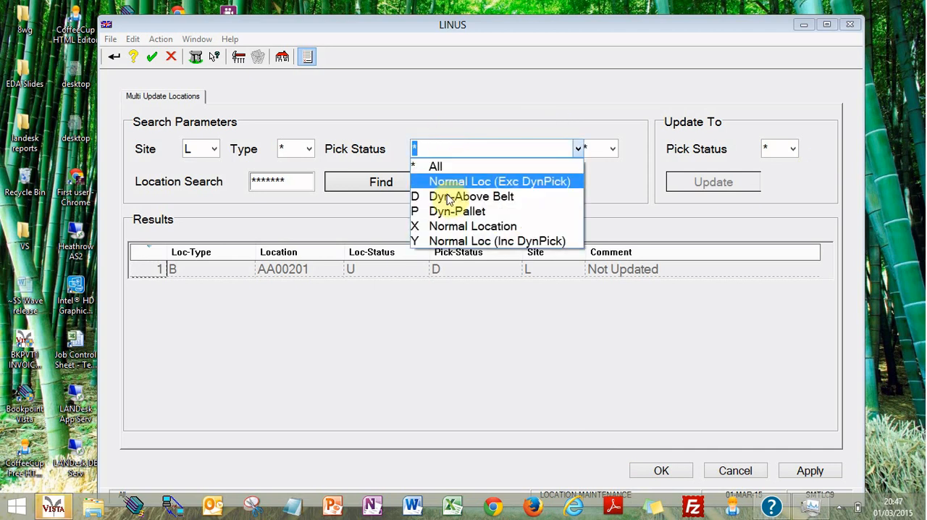
left_click(448, 226)
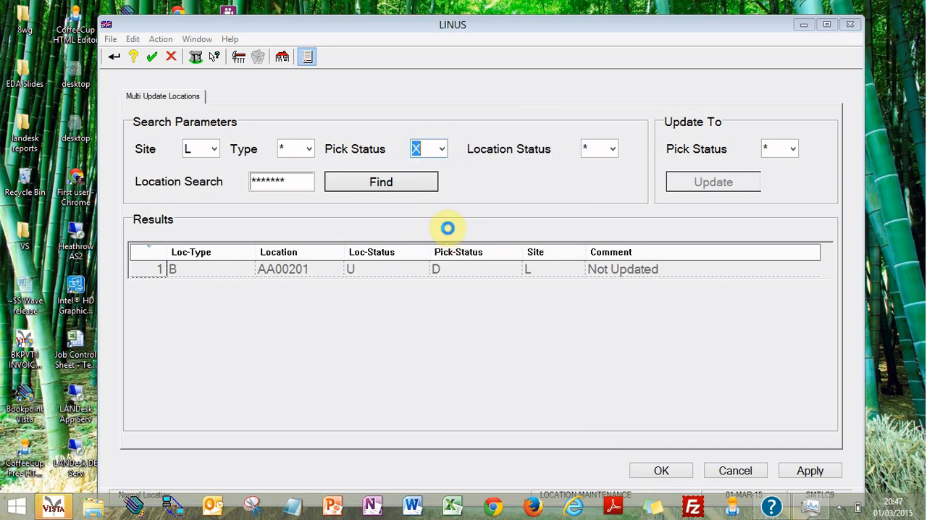
left_click(408, 188)
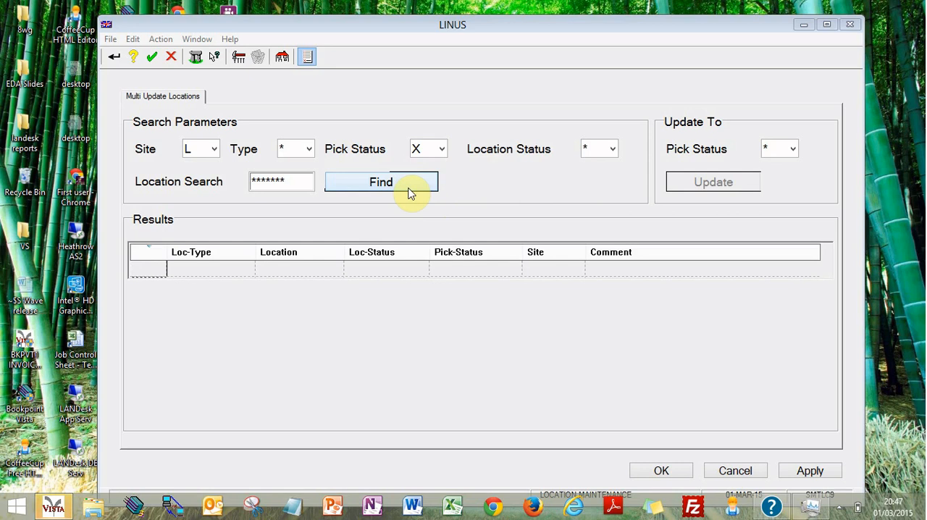
left_click(442, 150)
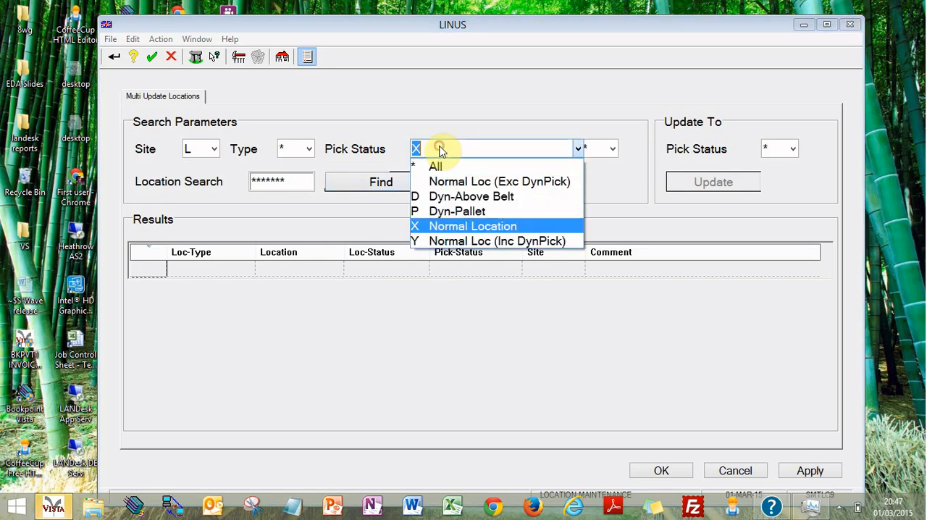
left_click(445, 213)
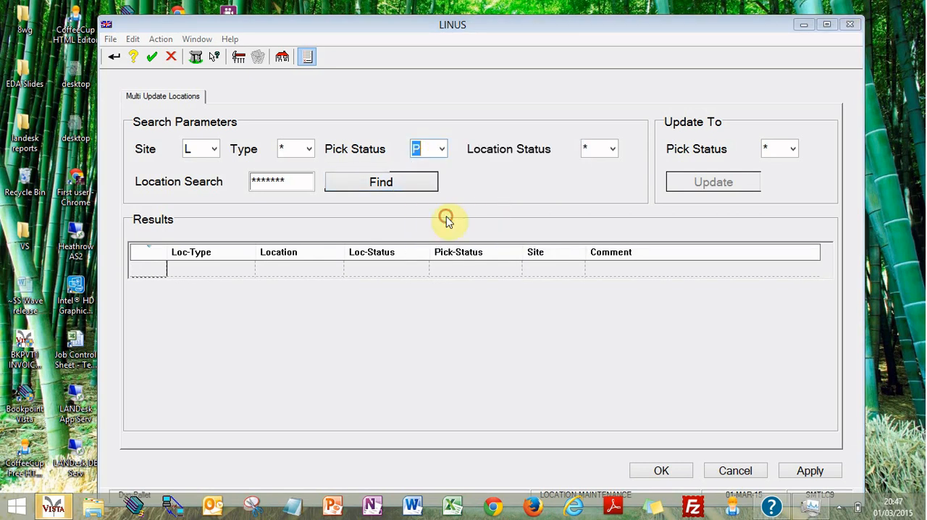
left_click(410, 182)
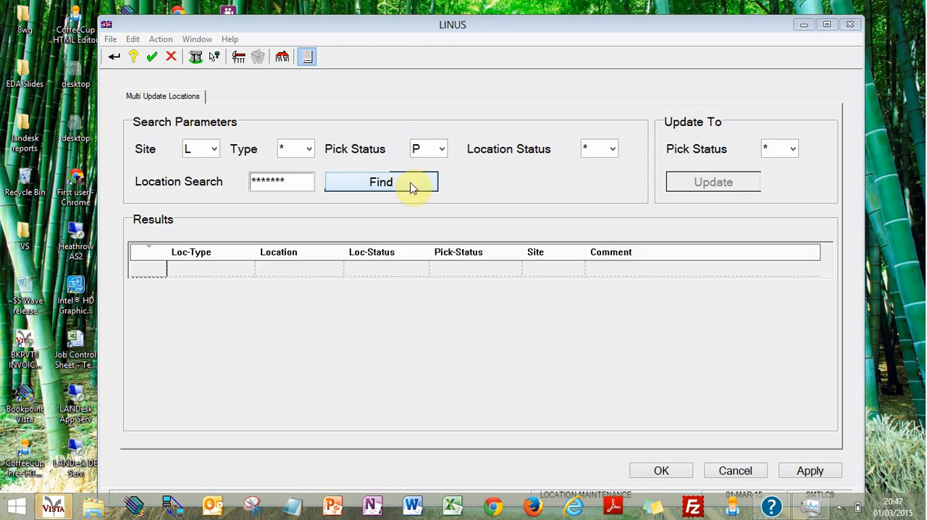
Step: Search for locations with Pick Status Y, Normal Loc (Inc DynPick)
left_click(447, 148)
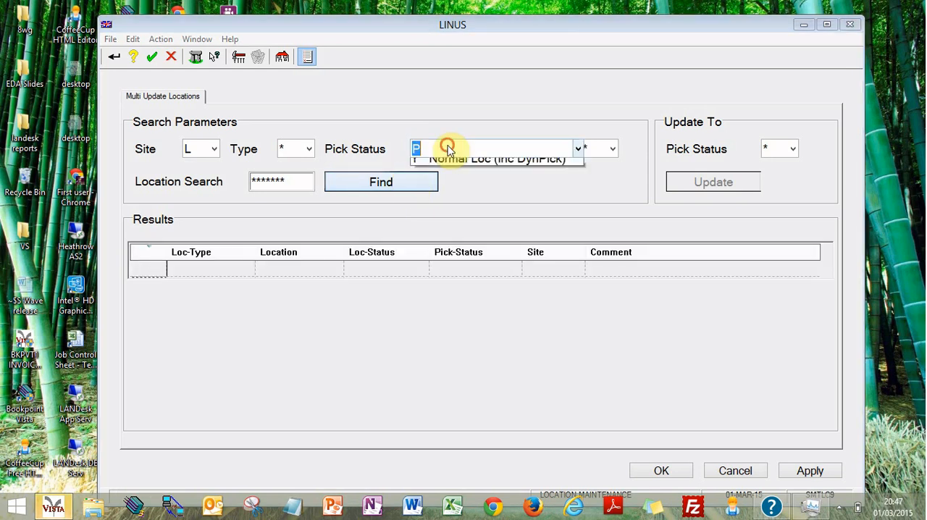
left_click(441, 252)
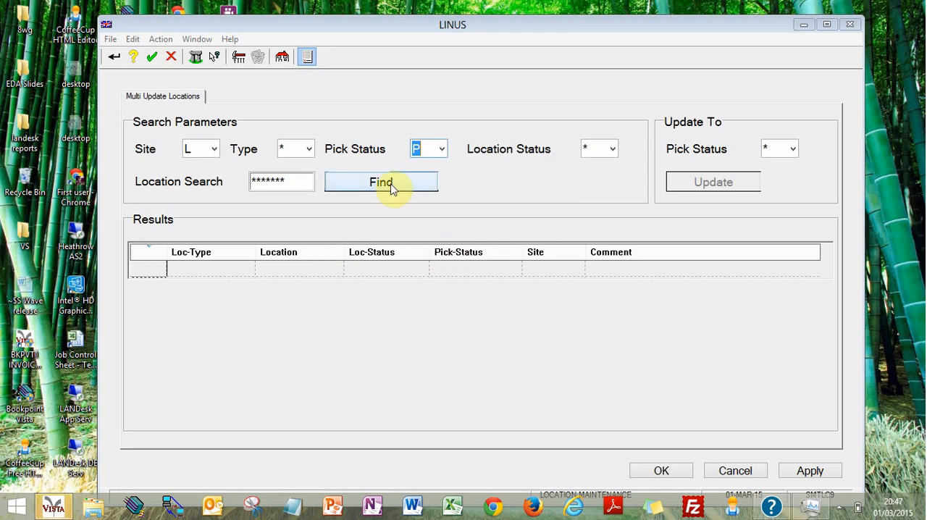
left_click(390, 183)
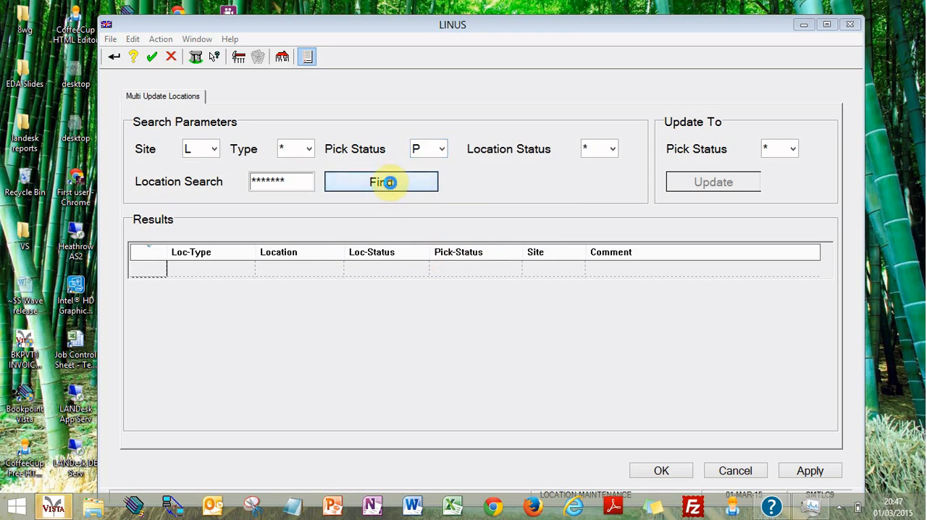
left_click(442, 150)
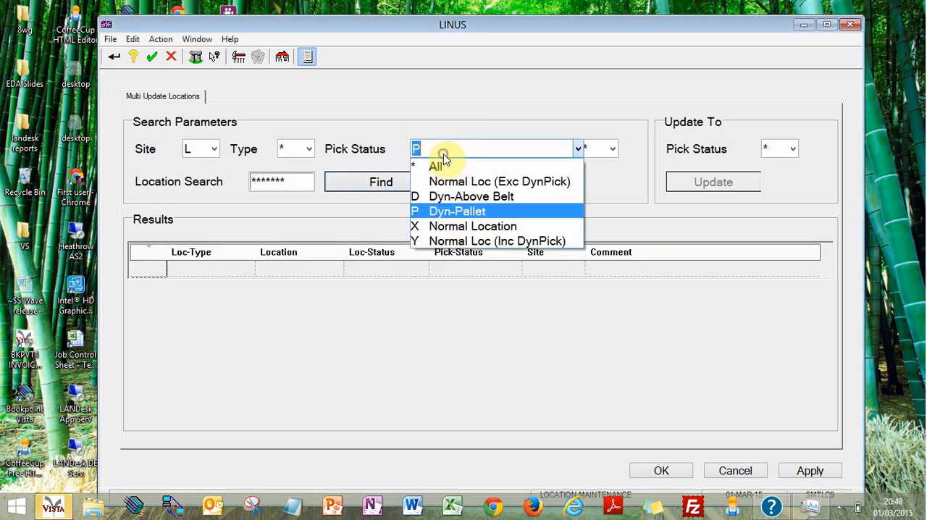
left_click(447, 243)
left_click(411, 184)
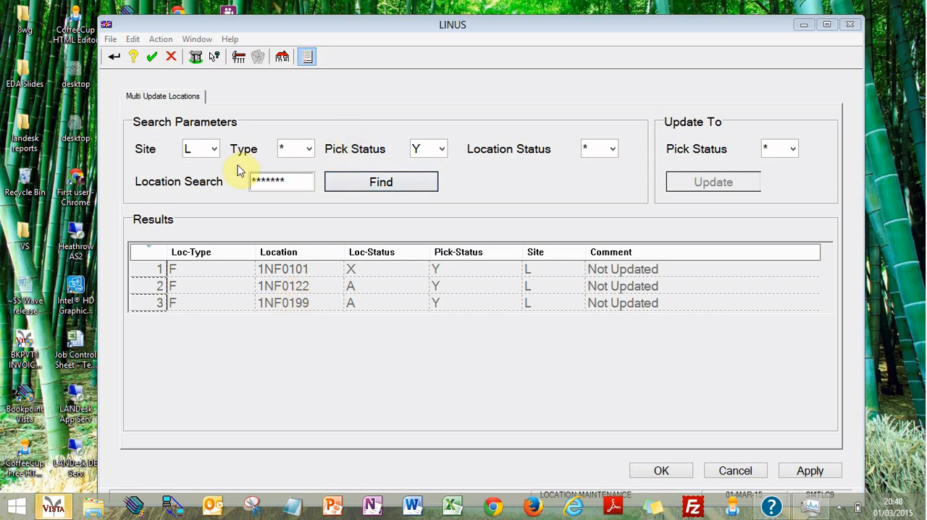
Step: Find location AA00201 with Type B (Bulk Location) and Pick Status set to All
left_click(310, 152)
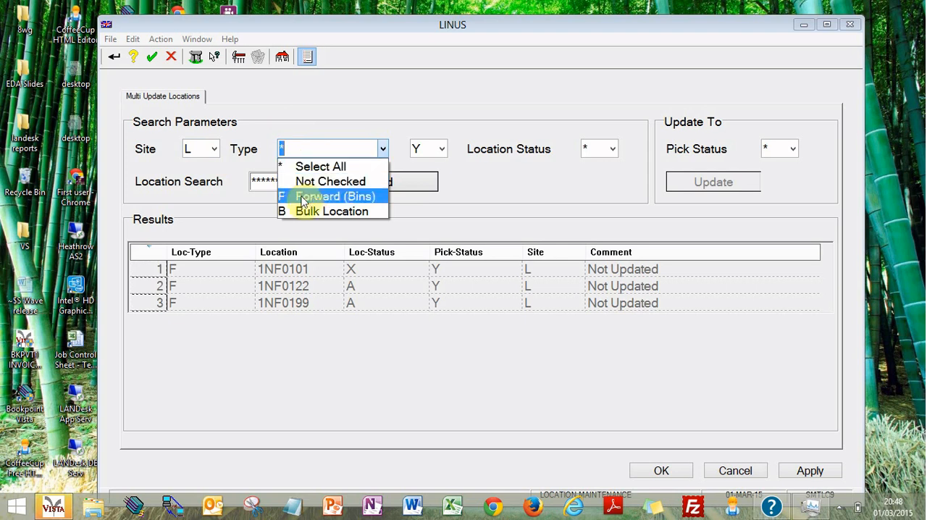
left_click(298, 209)
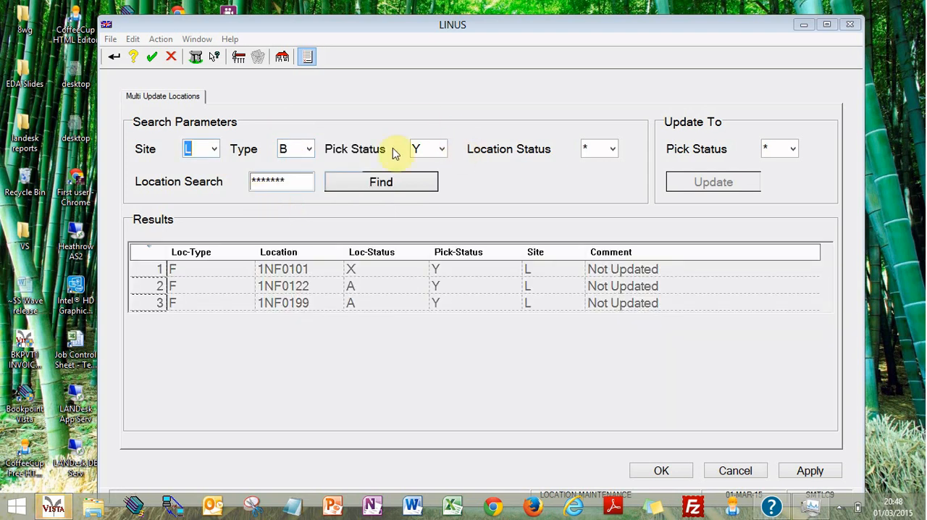
left_click(441, 149)
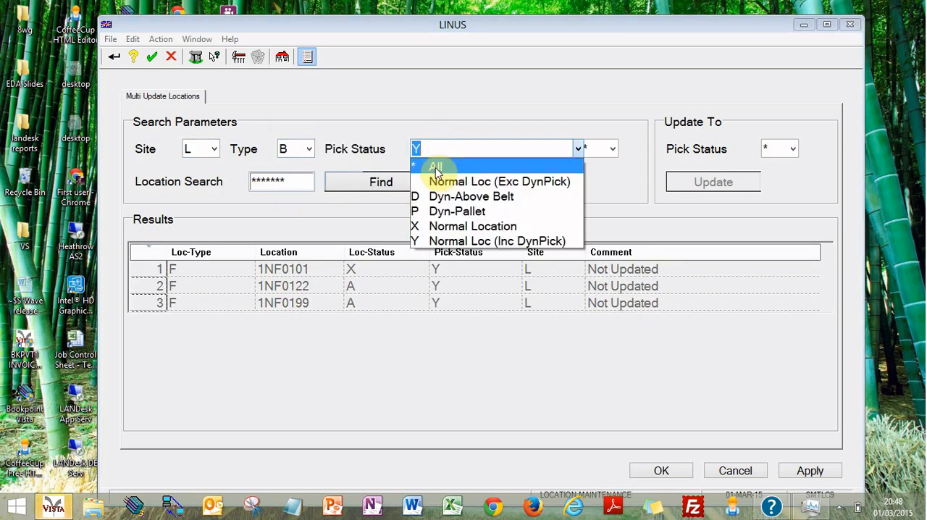
left_click(437, 168)
double_click(273, 186)
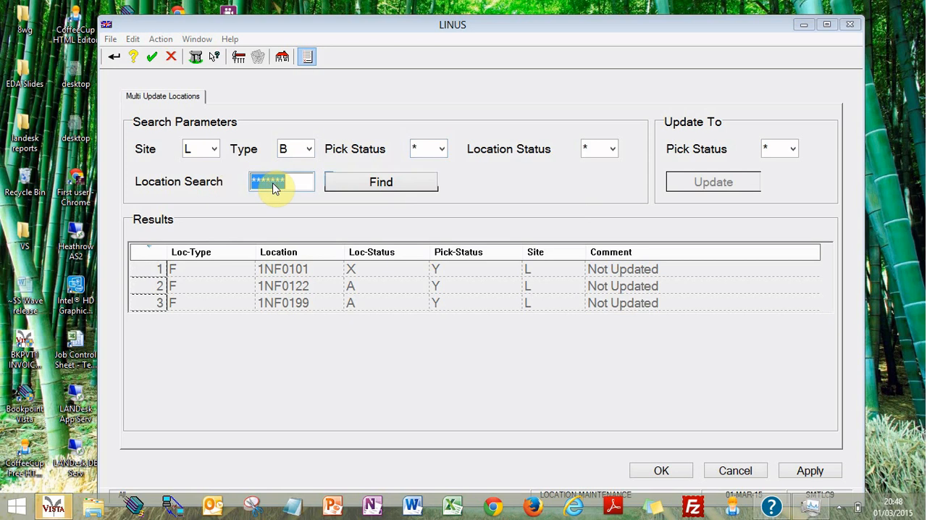
type("aa")
key("BackSpace")
key("BackSpace")
type("AA")
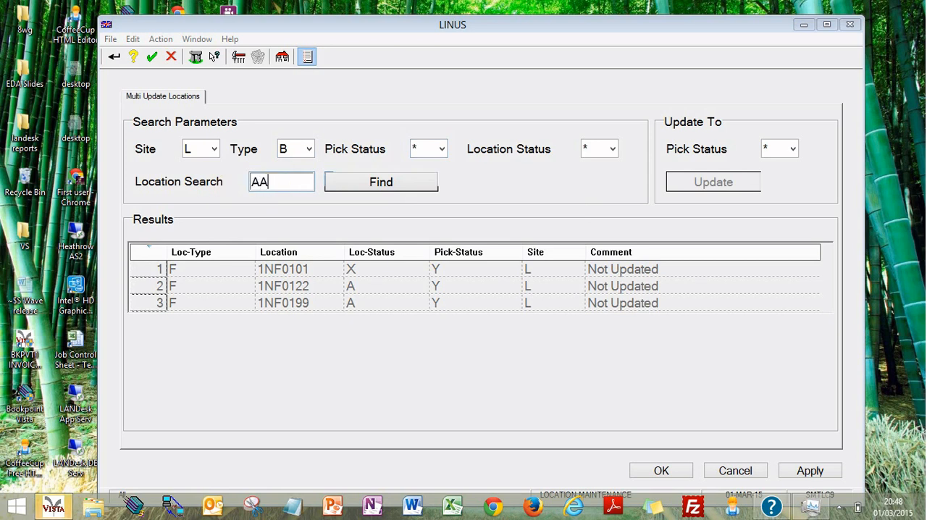
type("00201")
left_click(348, 190)
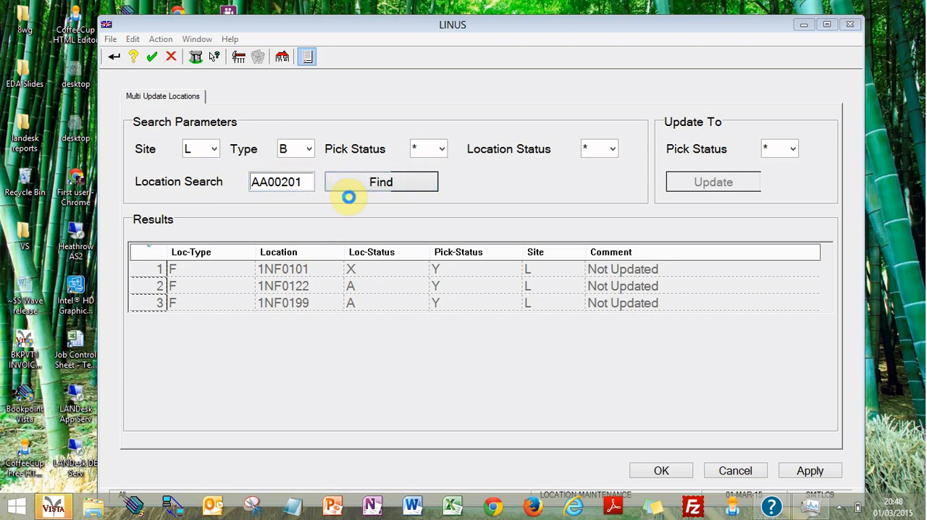
left_click(348, 196)
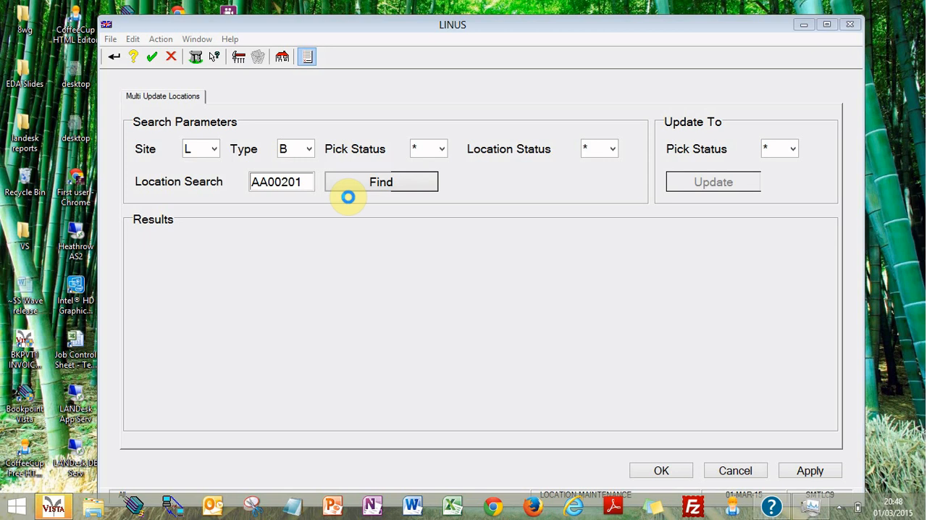
Step: Update the Pick Status of location AA00201 to Y, Normal Loc (Inc DynPick)
left_click(792, 150)
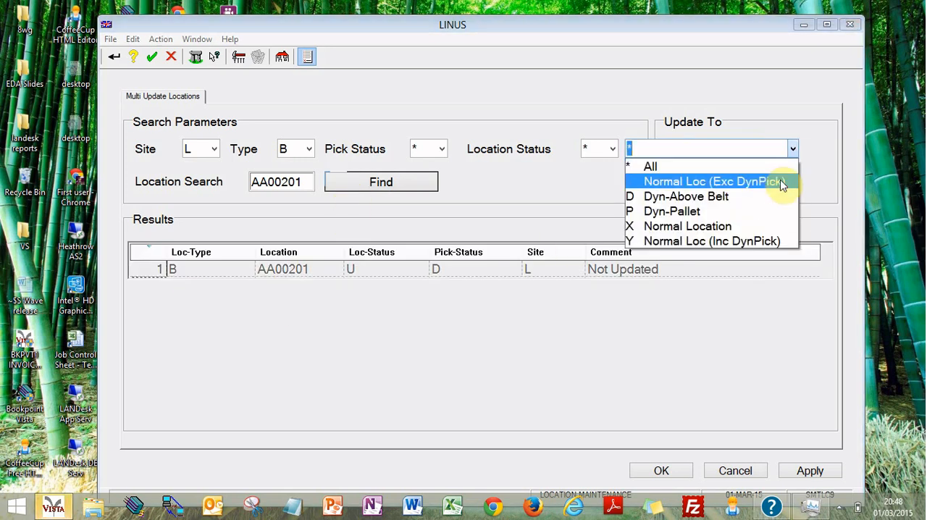
left_click(455, 430)
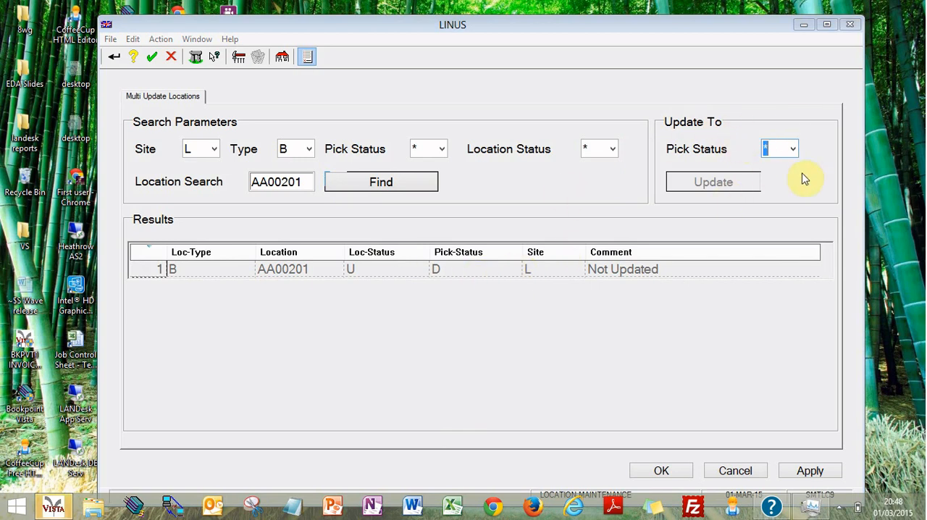
left_click(794, 149)
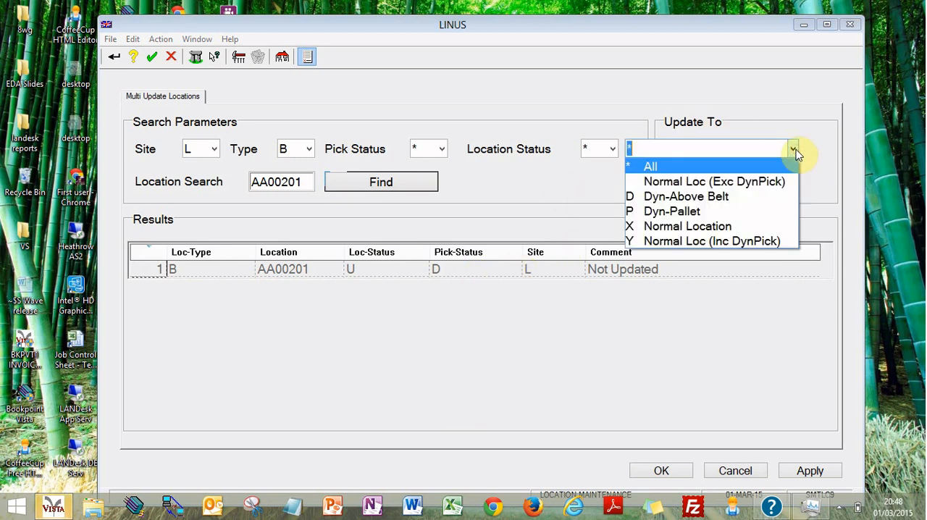
left_click(726, 245)
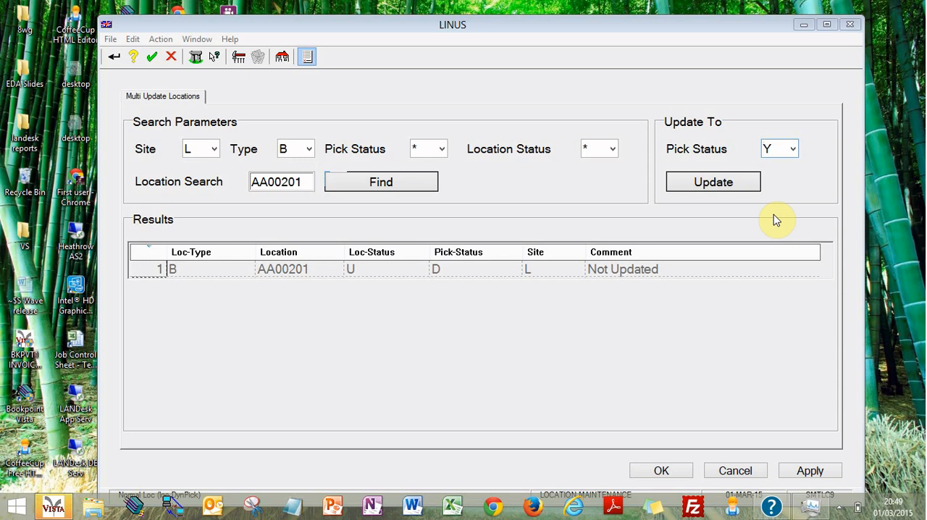
left_click(721, 186)
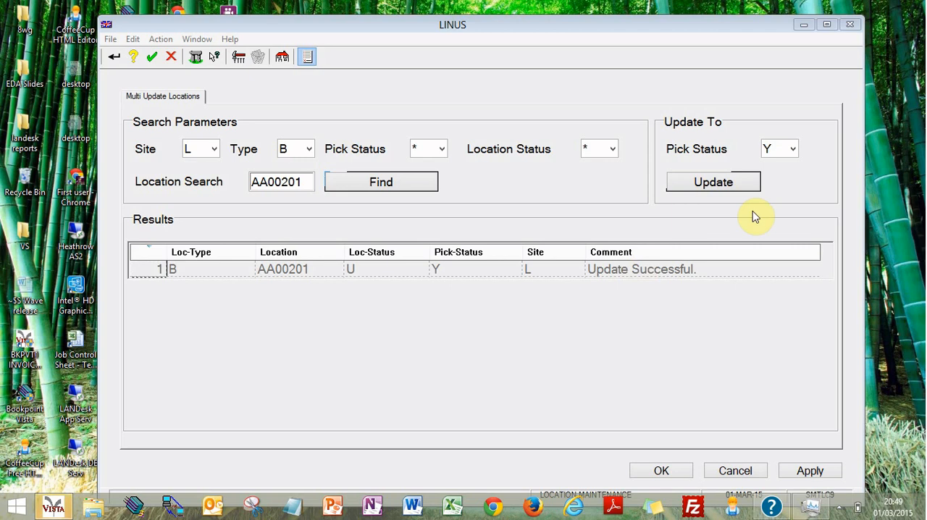
Step: Search all locations with the pattern *******, all Types, Pick Status Y and Location Status set to All
left_click(279, 180)
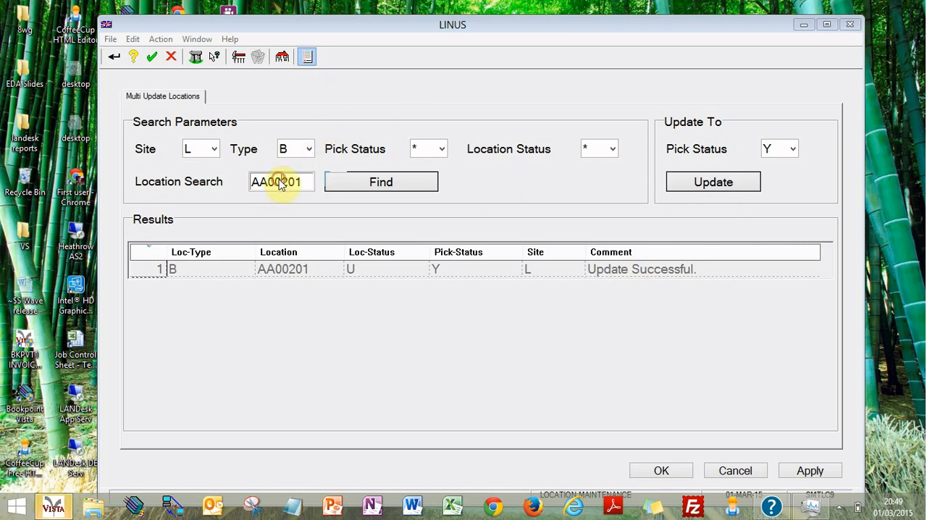
double_click(280, 181)
key("BackSpace")
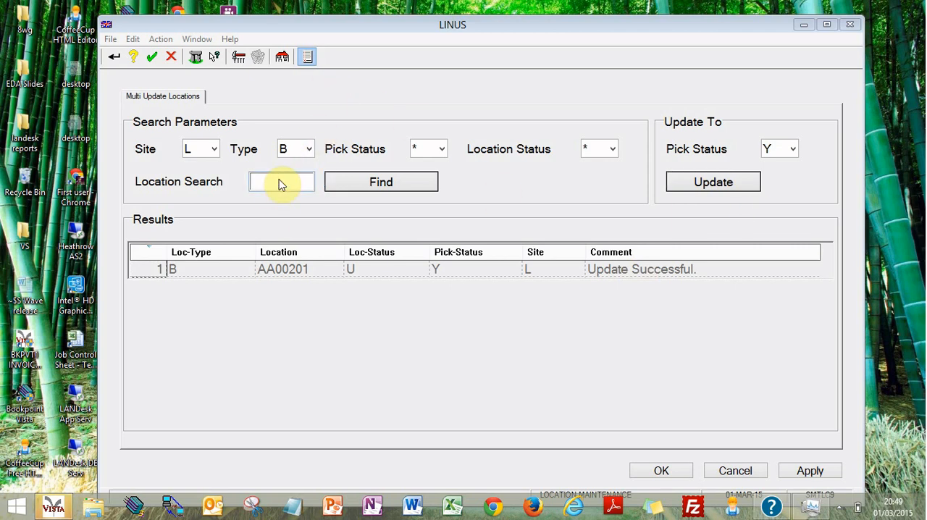
type("*******")
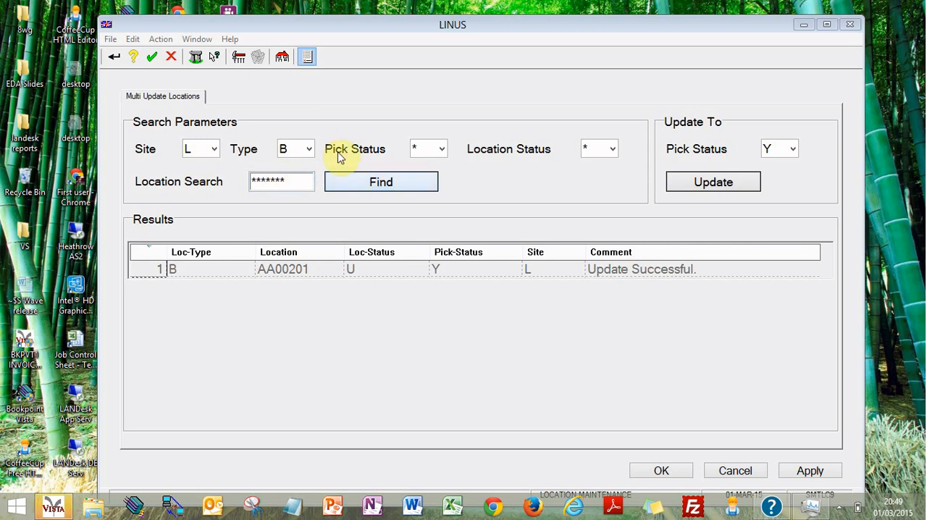
left_click(310, 149)
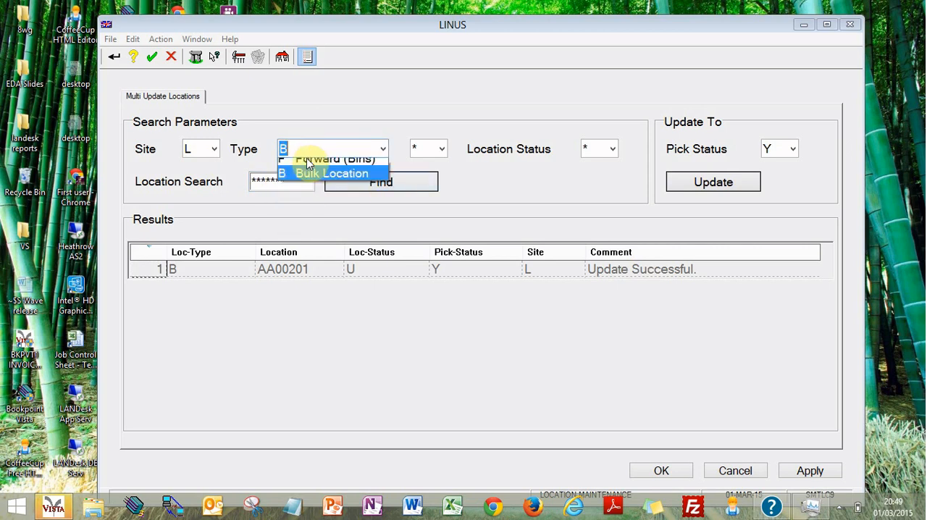
left_click(305, 162)
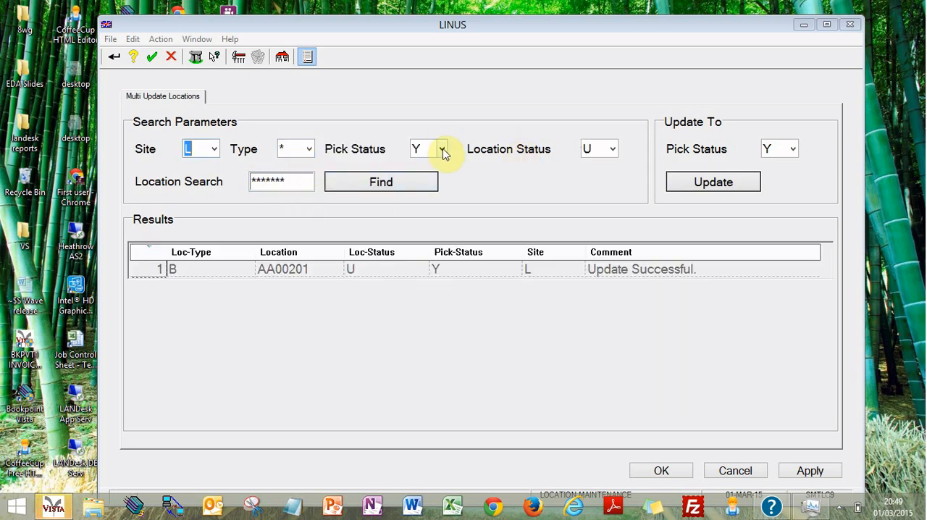
left_click(440, 149)
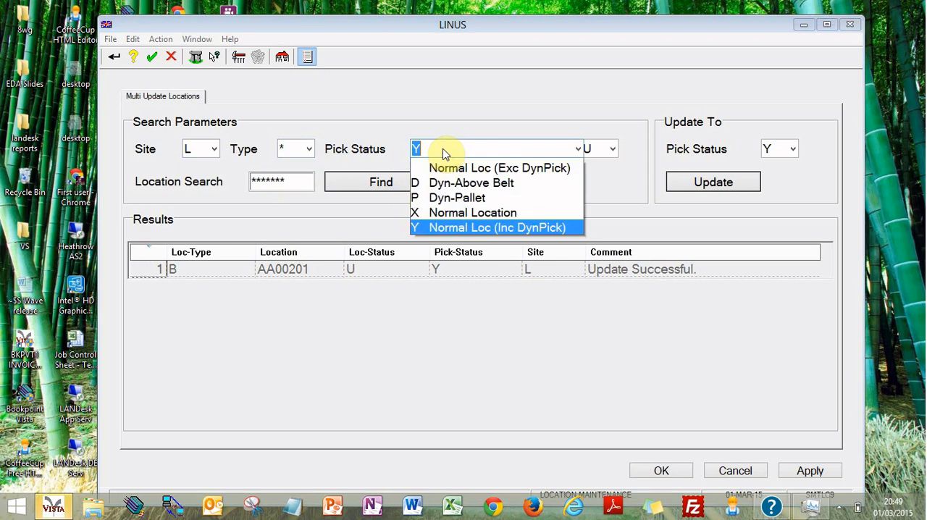
left_click(442, 150)
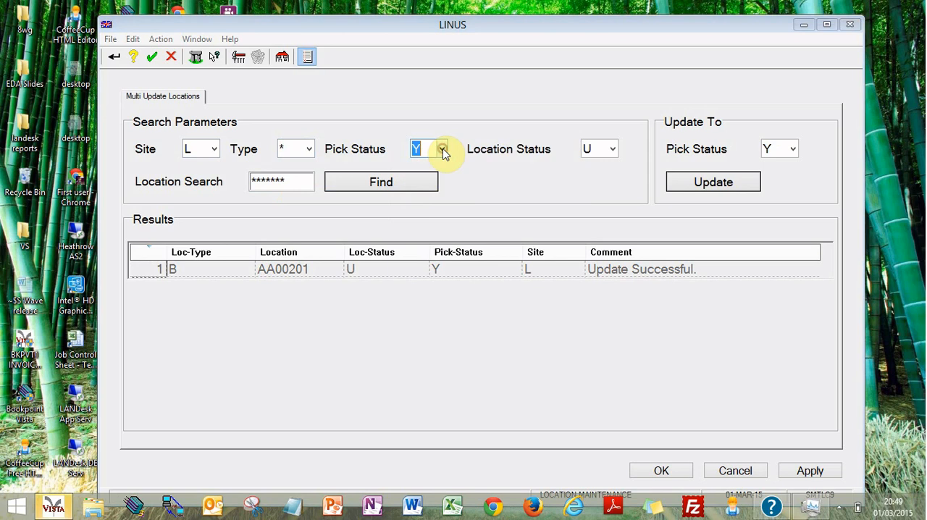
left_click(611, 154)
left_click(601, 165)
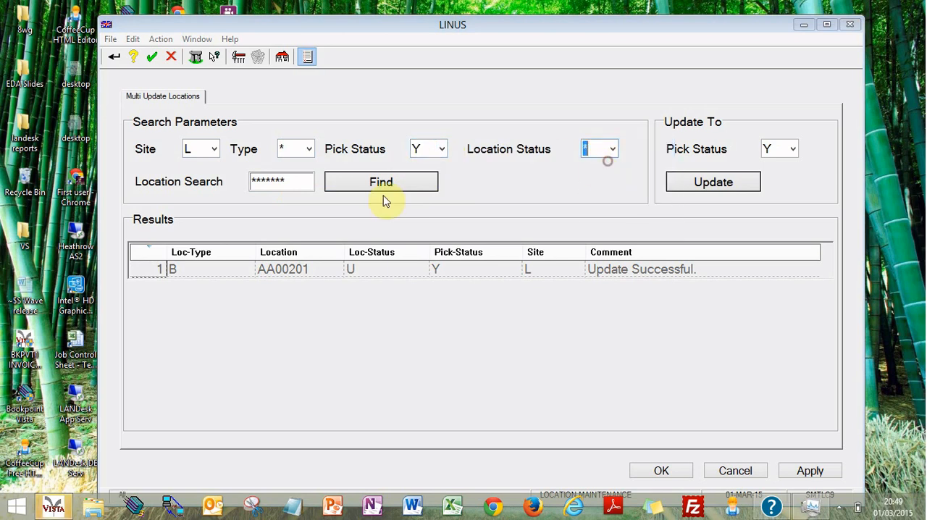
left_click(357, 181)
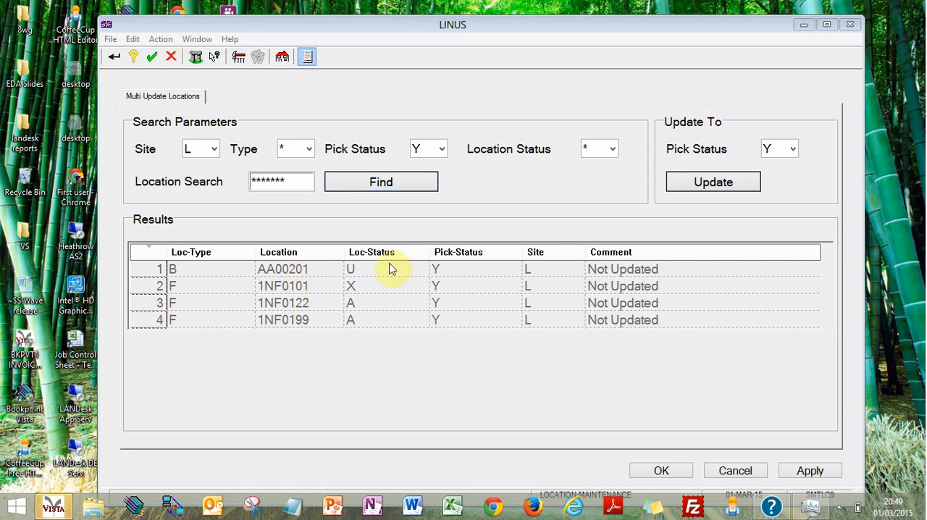
Step: Search for Pick Status Y locations whose code matches the wildcard pattern *NF****
double_click(284, 184)
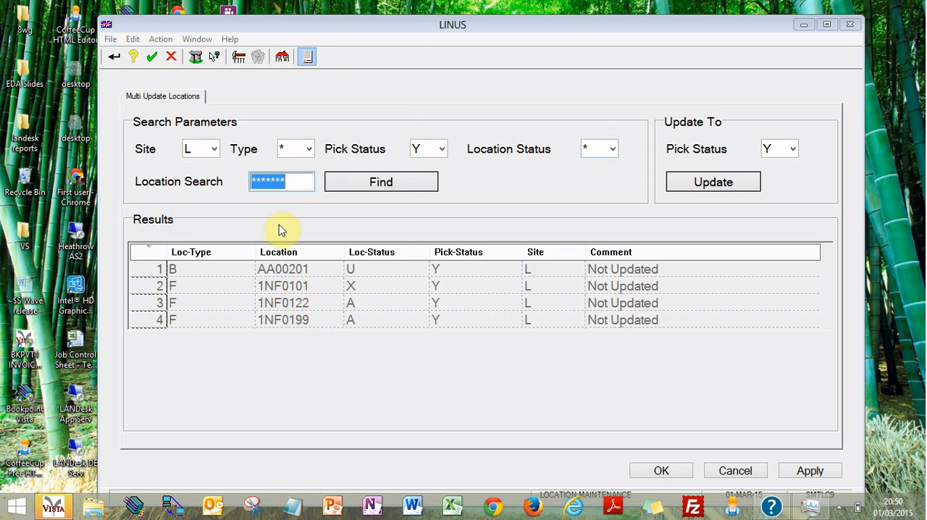
type("*")
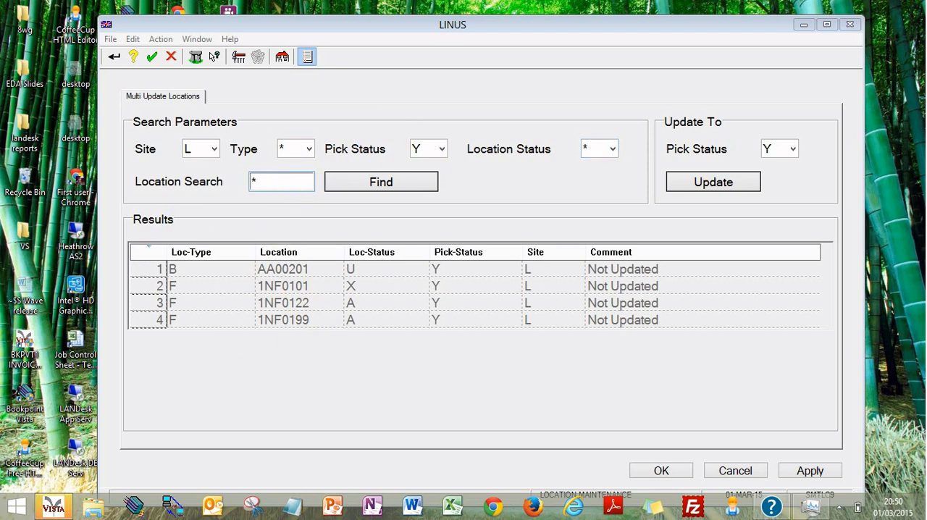
type("NF****")
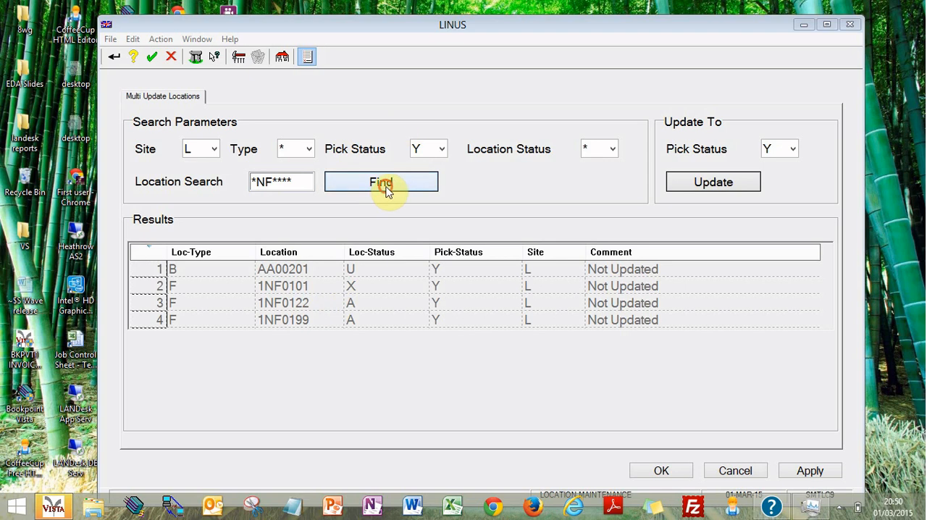
left_click(384, 184)
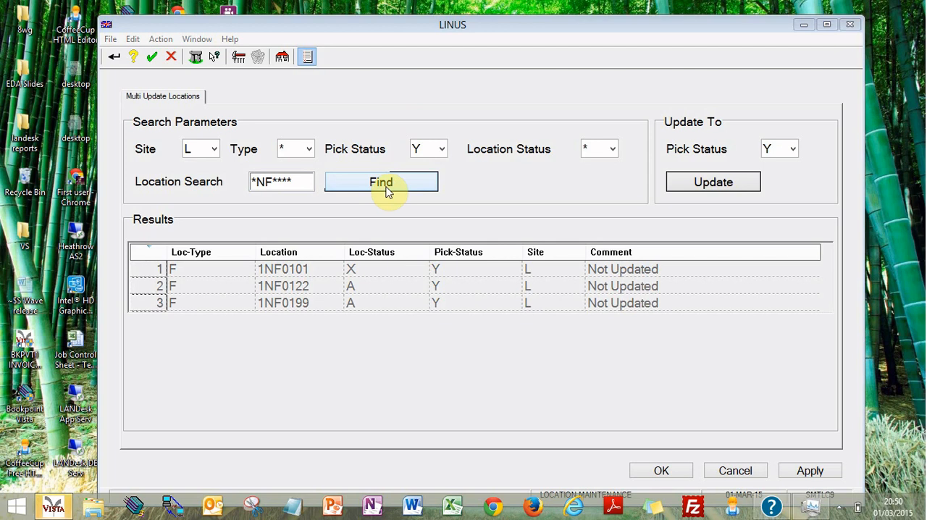
Step: Search for Pick Status Y locations with a 1 as the fourth character, using the pattern ***1***
double_click(265, 188)
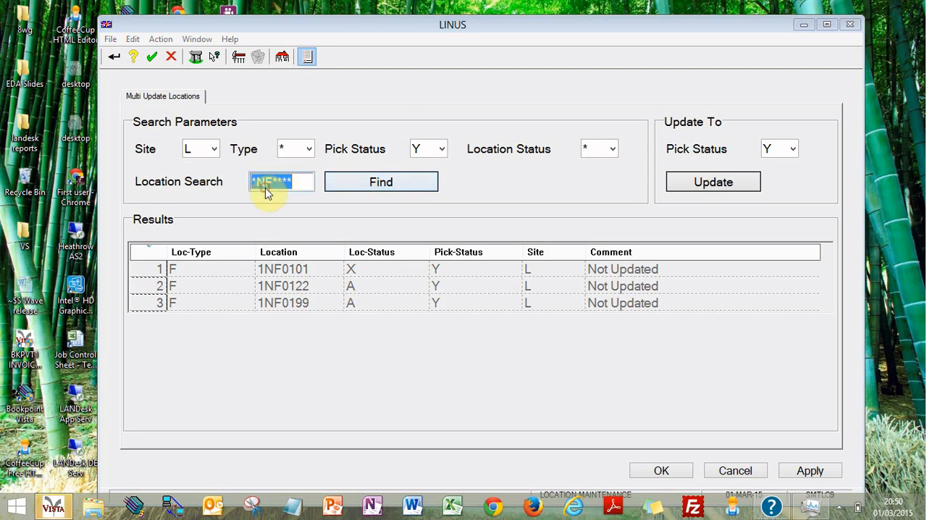
type("*******")
double_click(288, 181)
type("1*")
key("BackSpace")
key("BackSpace")
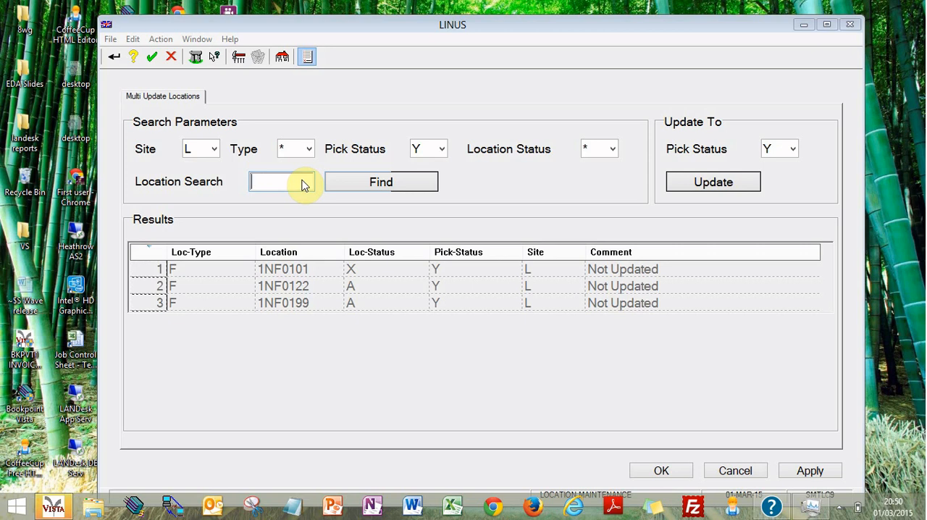
type("***")
type("1***")
left_click(368, 181)
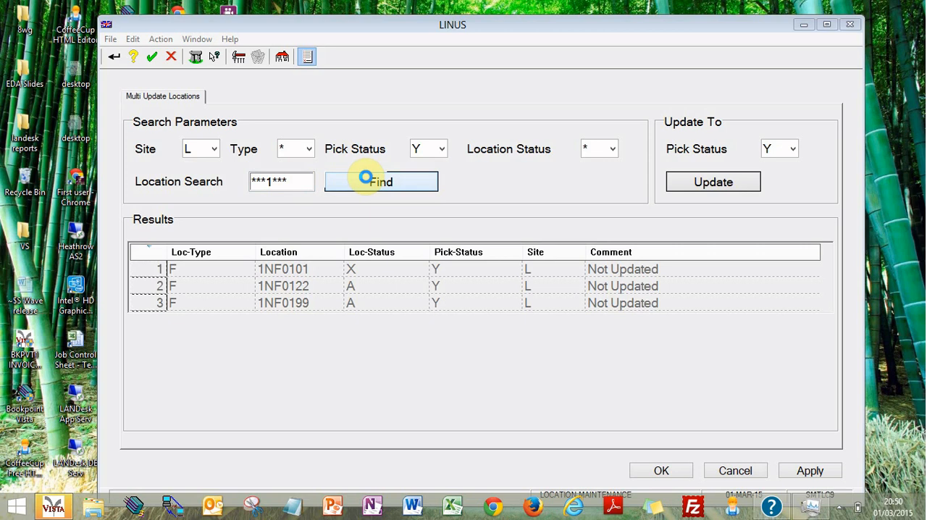
Step: Reset the location pattern to ******* and search for every location with Pick Status Y
double_click(268, 188)
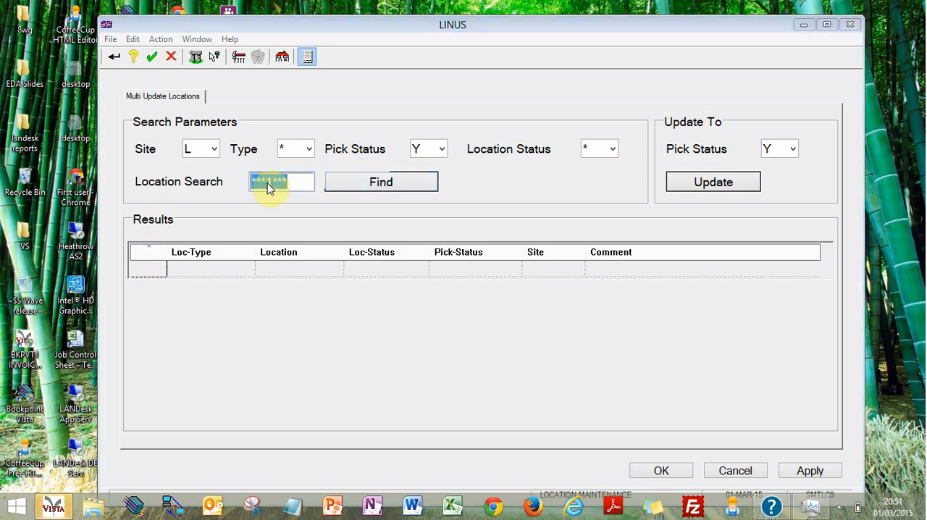
type("8******")
double_click(268, 187)
type("*")
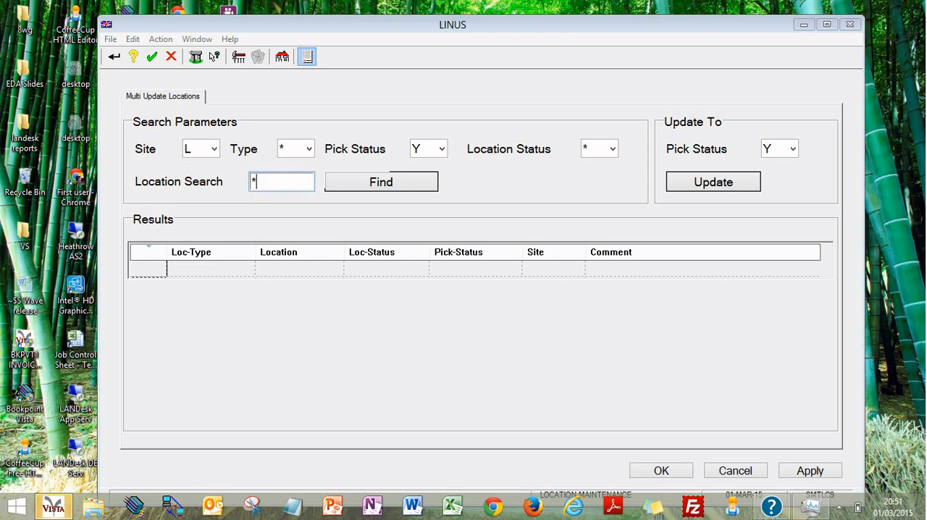
left_click(381, 181)
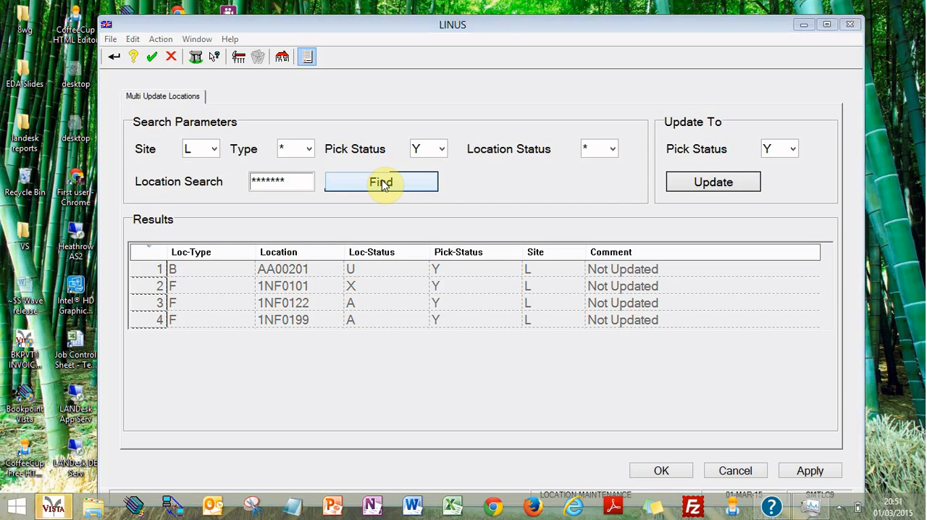
Step: Search for Pick Status Y locations with a 1 as the fifth character, using the pattern ****1**
double_click(285, 192)
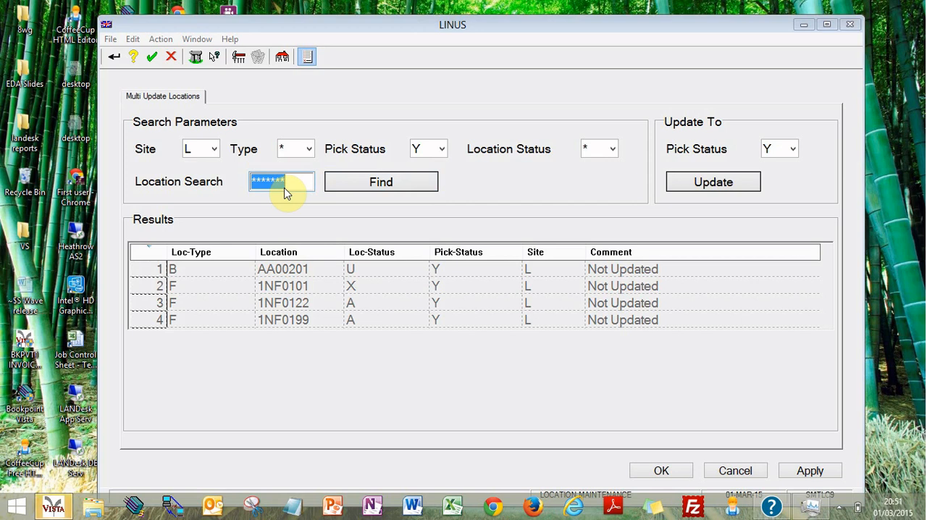
type("****1**")
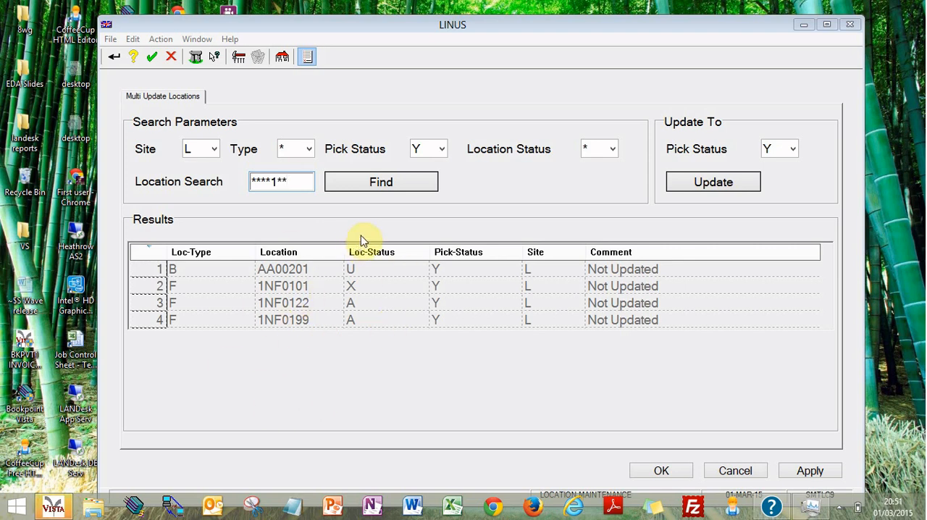
left_click(399, 183)
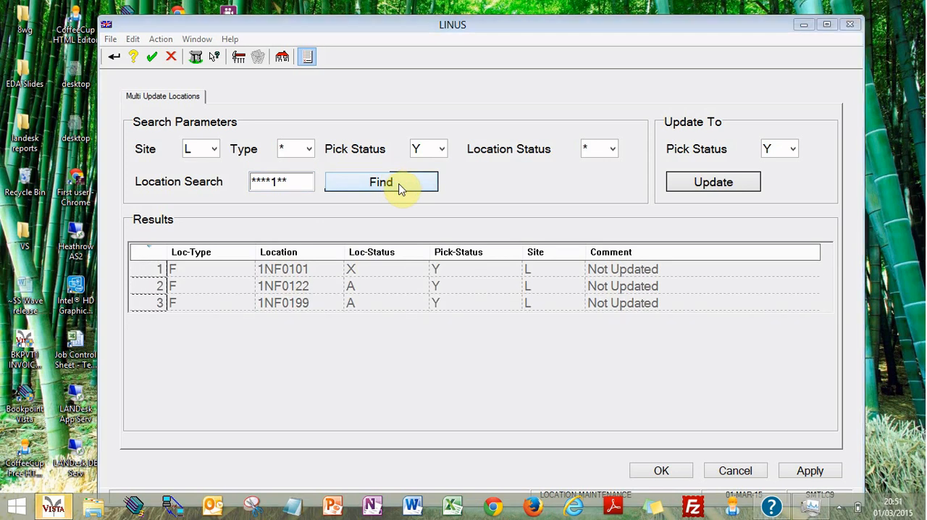
Step: Search for Pick Status Y locations with 12 as the fifth and sixth characters, using the pattern ****12*
double_click(284, 189)
left_click(284, 189)
type("2")
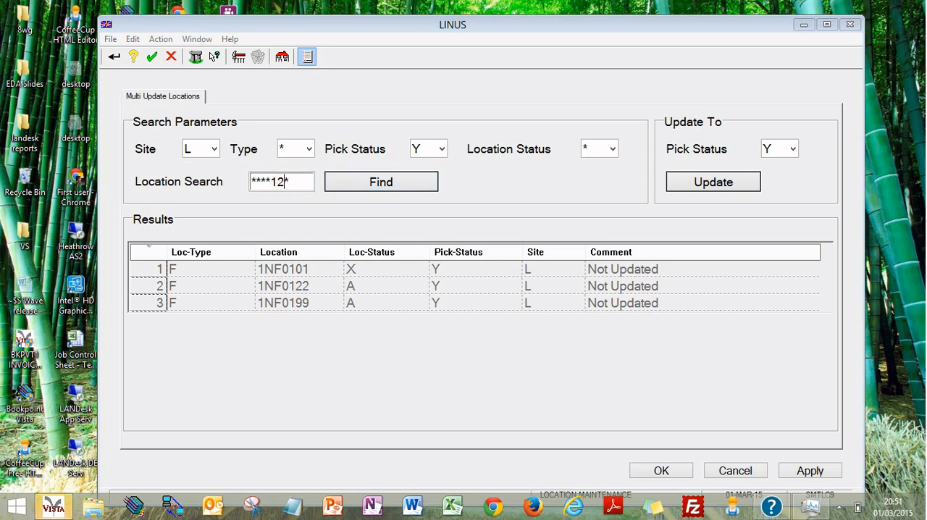
left_click(340, 176)
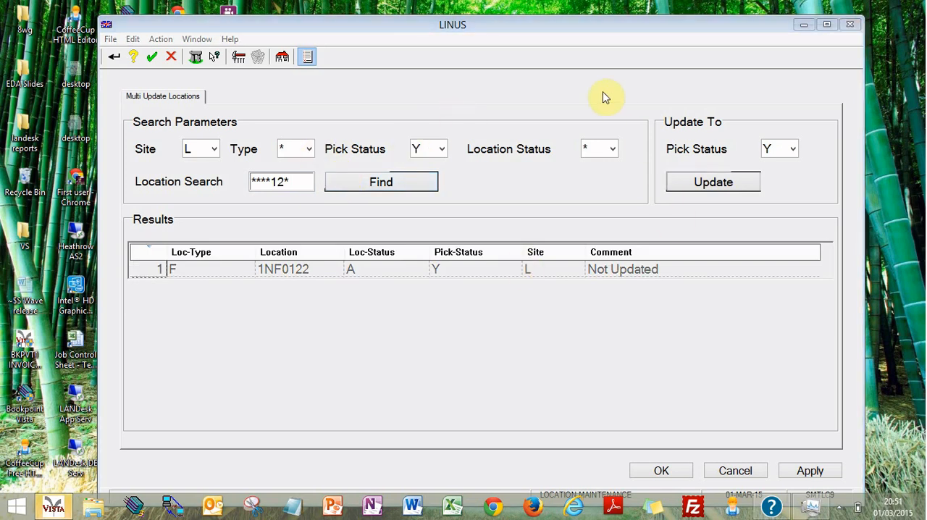
Step: Set the search Pick Status to the blank option, Normal Loc (Exc DynPick), and find locations matching ****12*
left_click(435, 152)
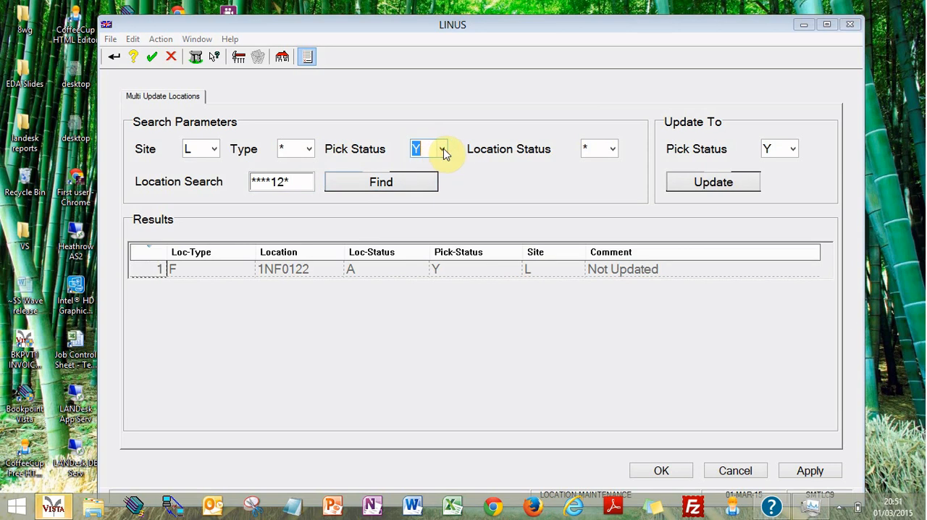
left_click(436, 150)
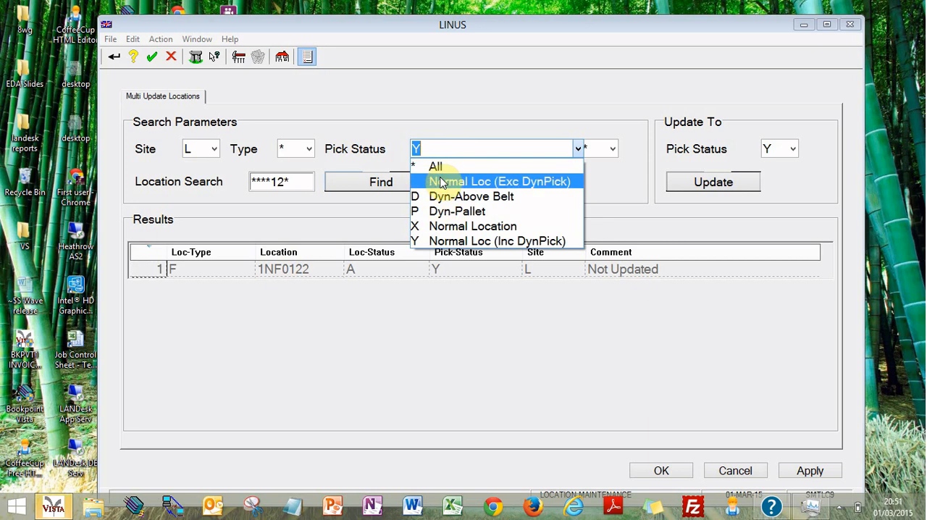
left_click(440, 179)
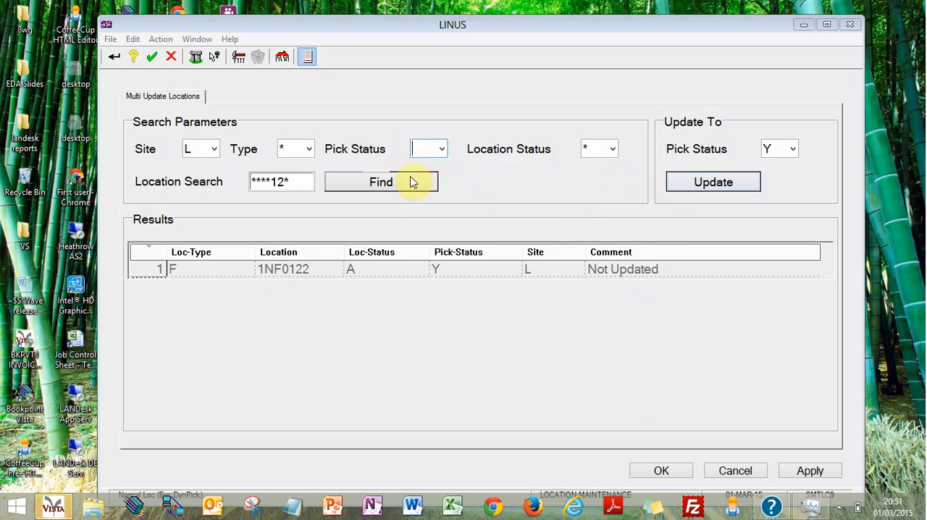
left_click(410, 179)
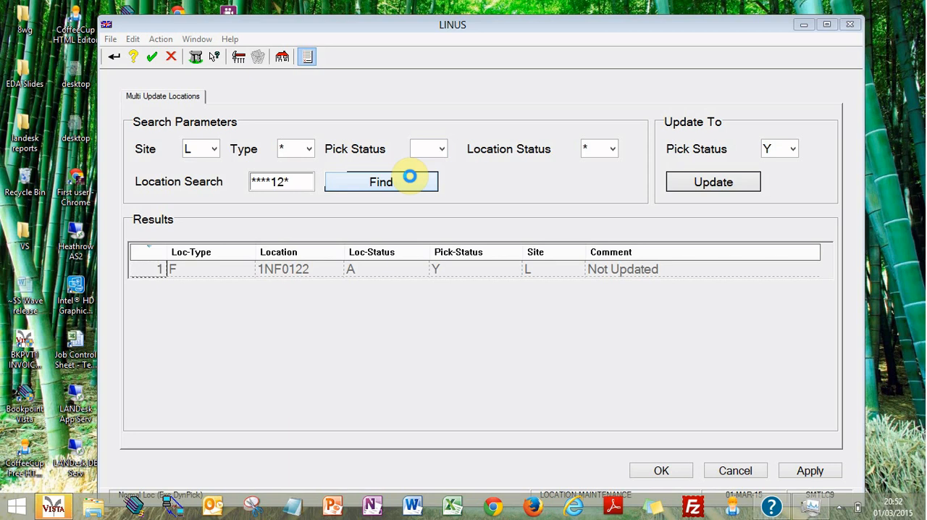
left_click(411, 181)
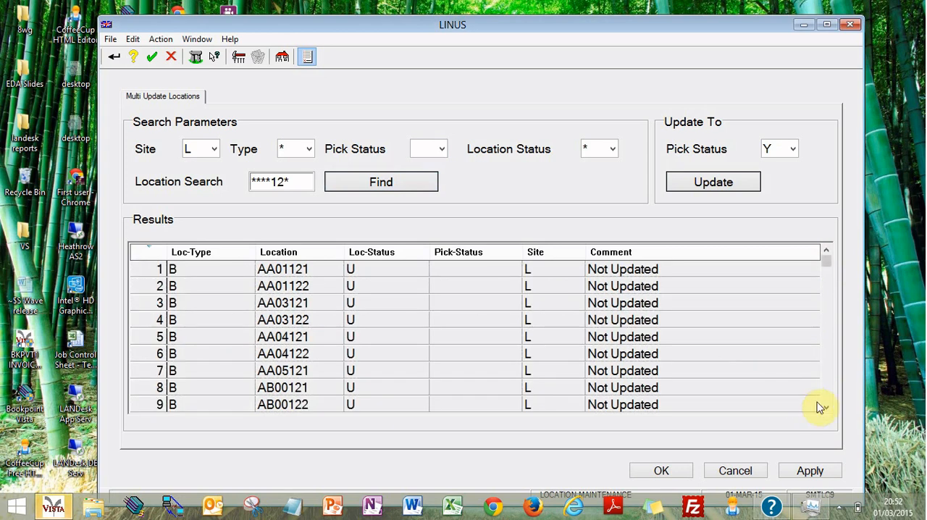
Step: Examine the ****12* search results through to the last row
left_click(826, 393)
right_click(826, 396)
left_click(756, 363)
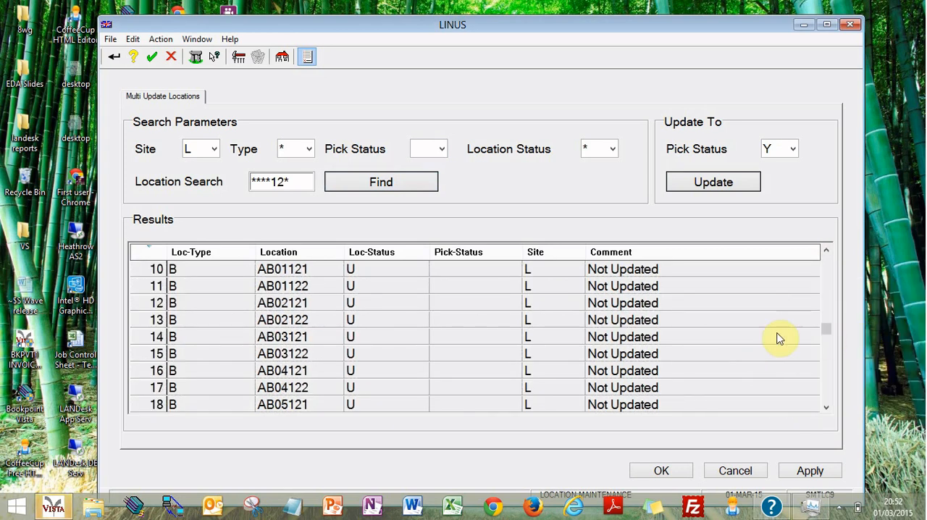
right_click(747, 333)
left_click(791, 297)
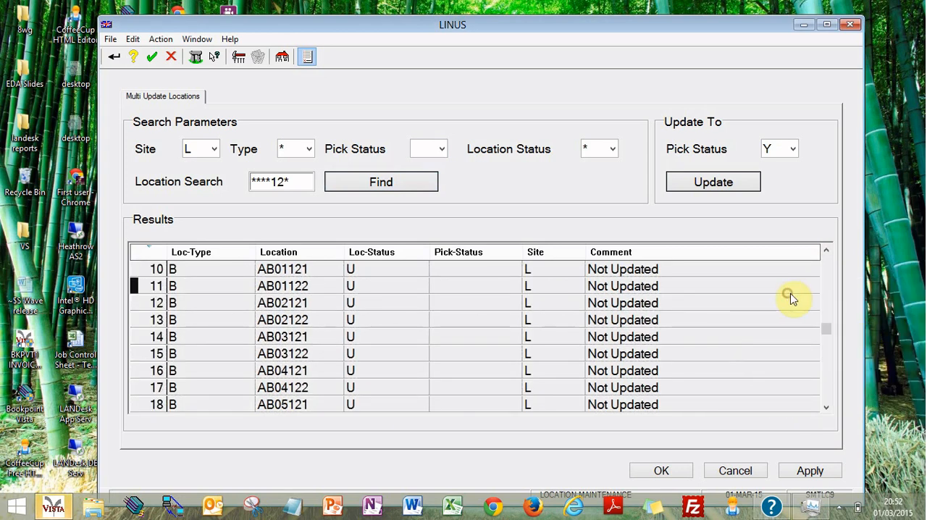
right_click(826, 333)
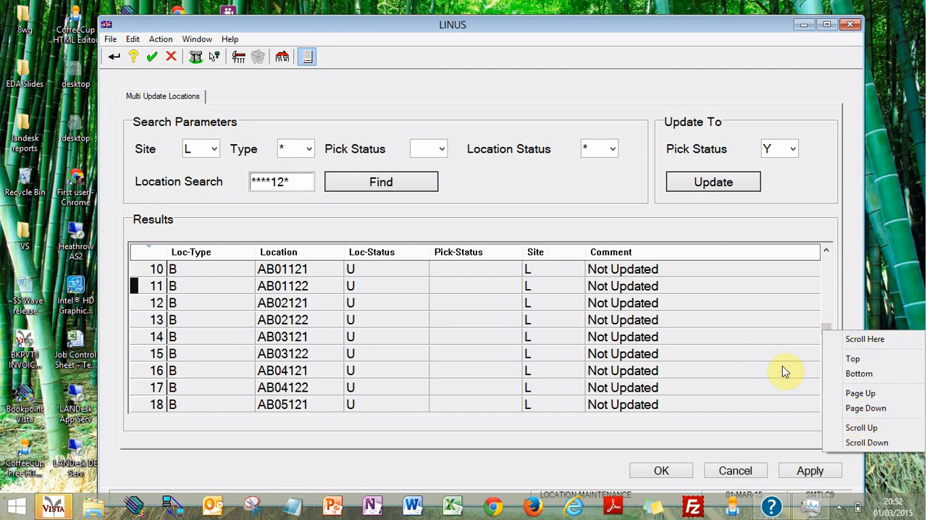
left_click(845, 374)
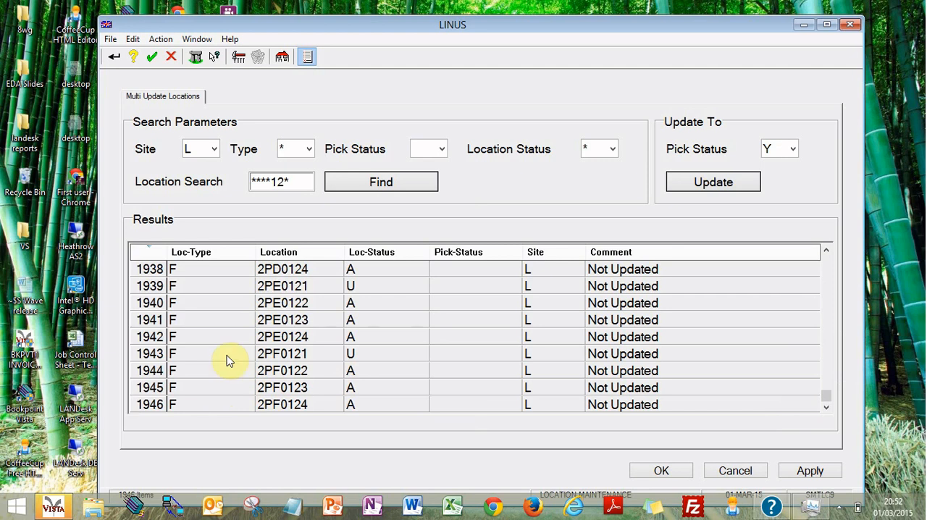
Step: Copy all the location search results and switch to a blank Excel workbook
right_click(395, 307)
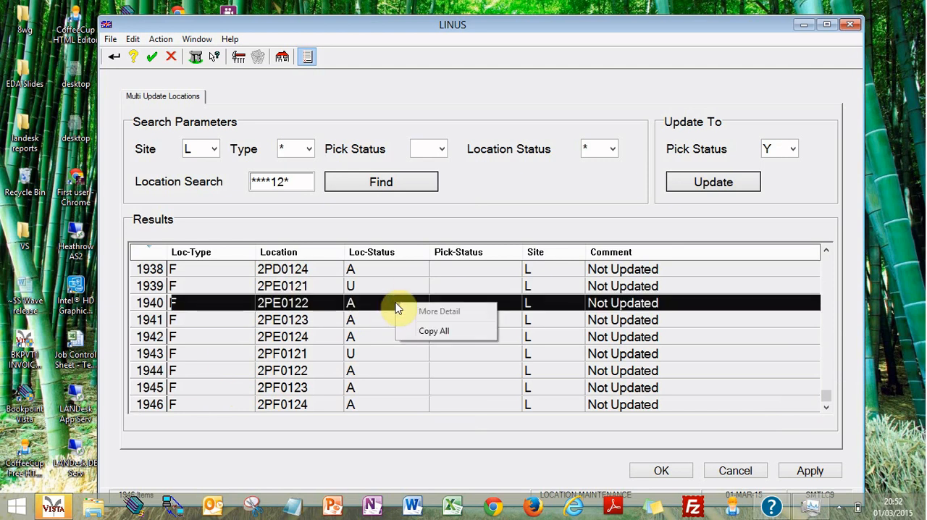
left_click(464, 340)
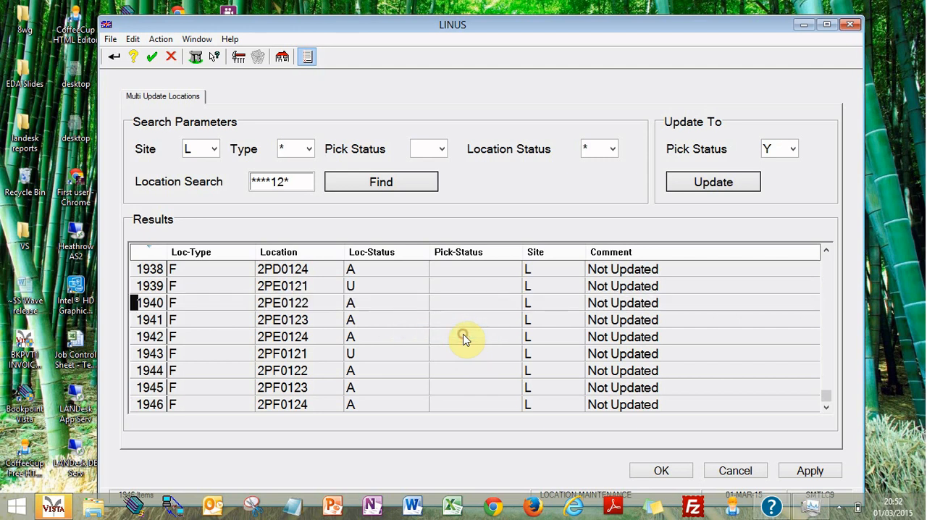
left_click(449, 507)
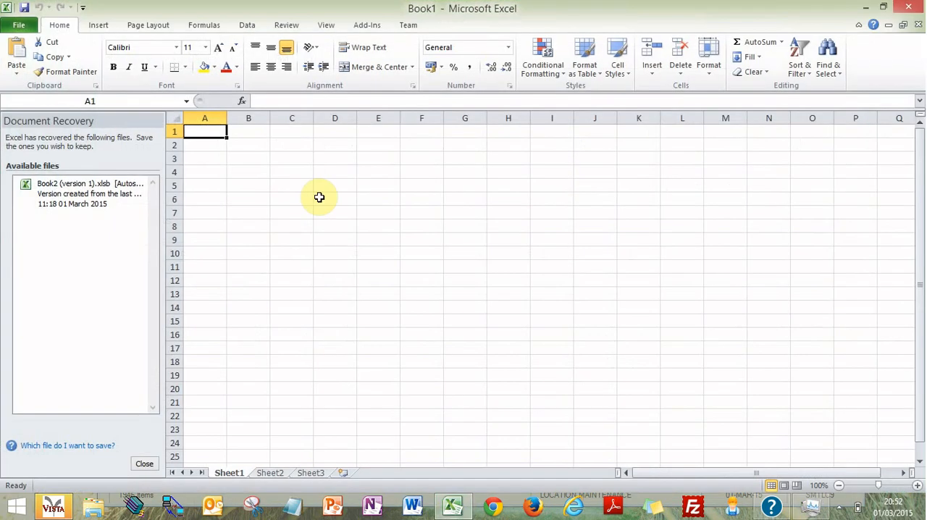
Step: Try to paste the copied location results into cell A1 with a regular paste matching destination formatting
key("ctrl+v")
left_click(252, 149)
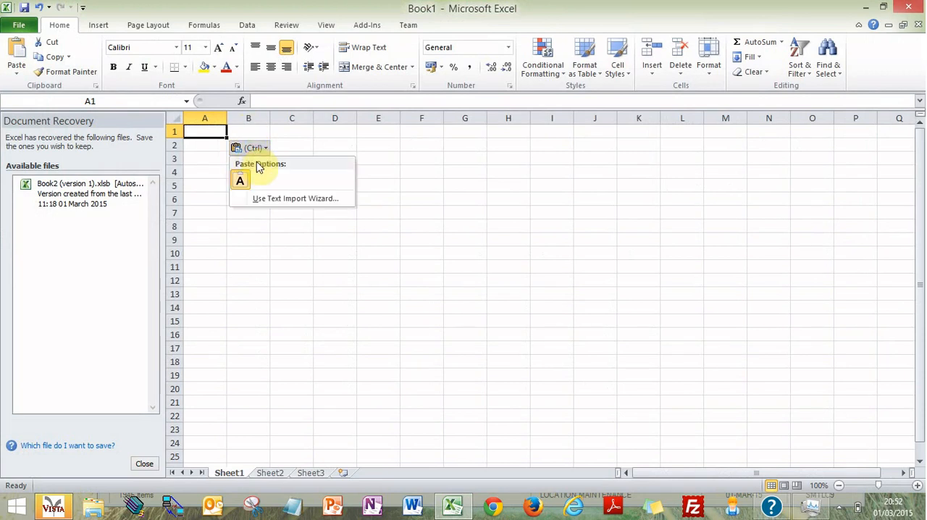
left_click(241, 180)
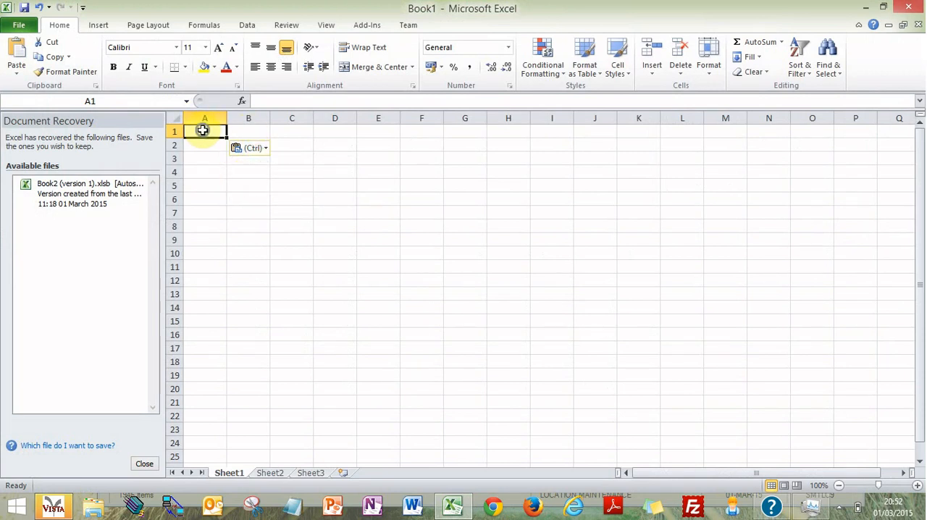
Step: Use Paste Special to insert the copied results at cell A1 as Text, and autofit the Comment column
right_click(205, 131)
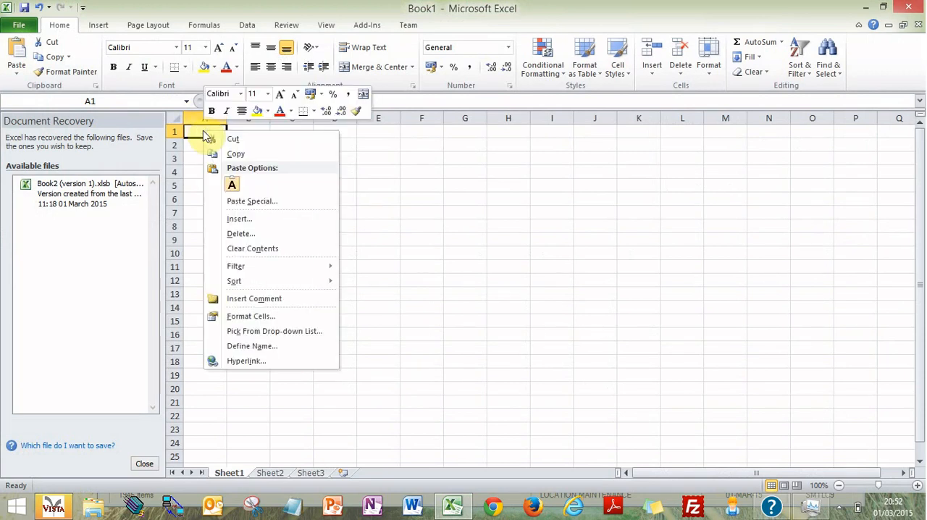
left_click(234, 207)
left_click(130, 133)
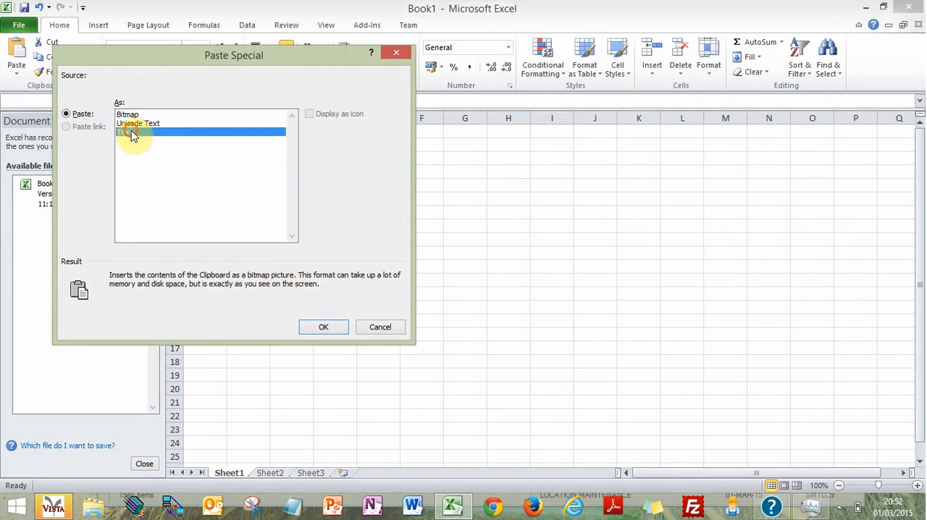
left_click(323, 326)
left_click(579, 330)
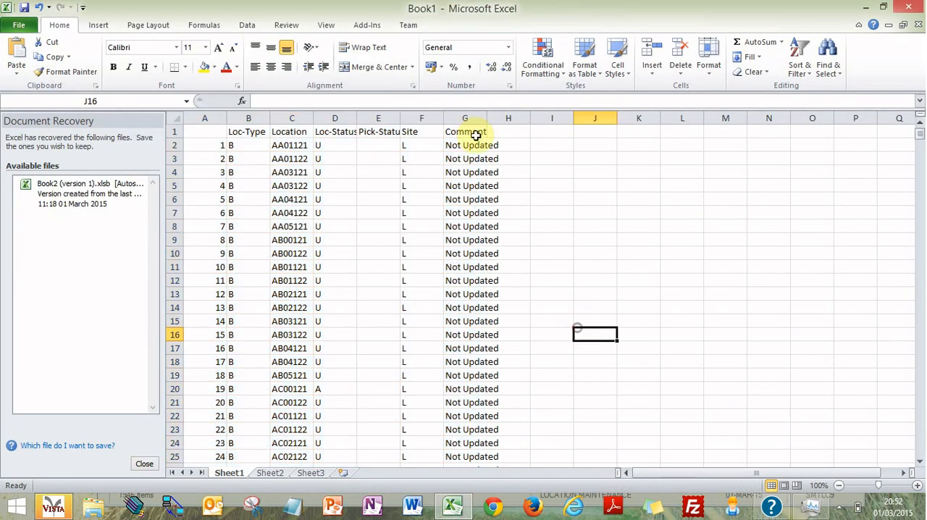
double_click(488, 124)
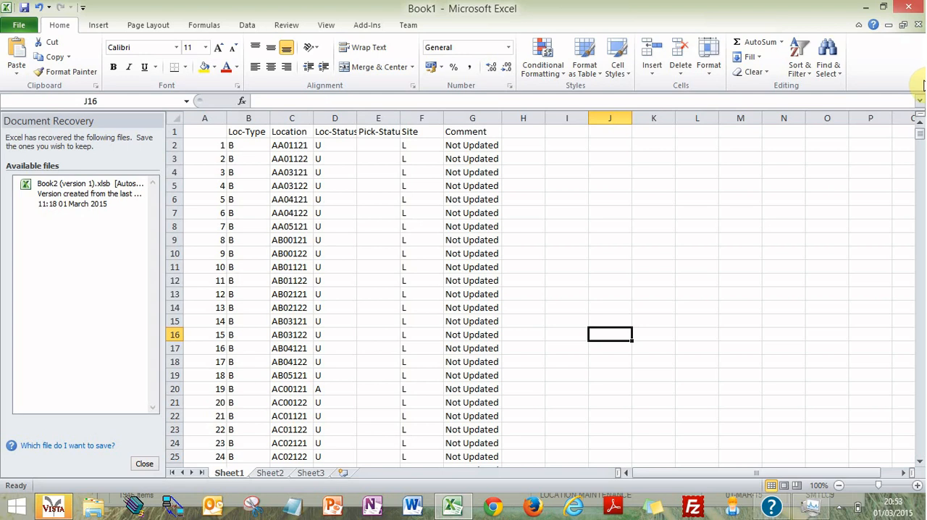
Step: Return to LINUS and search for blank Pick Status locations using the pattern A***12*
left_click(865, 6)
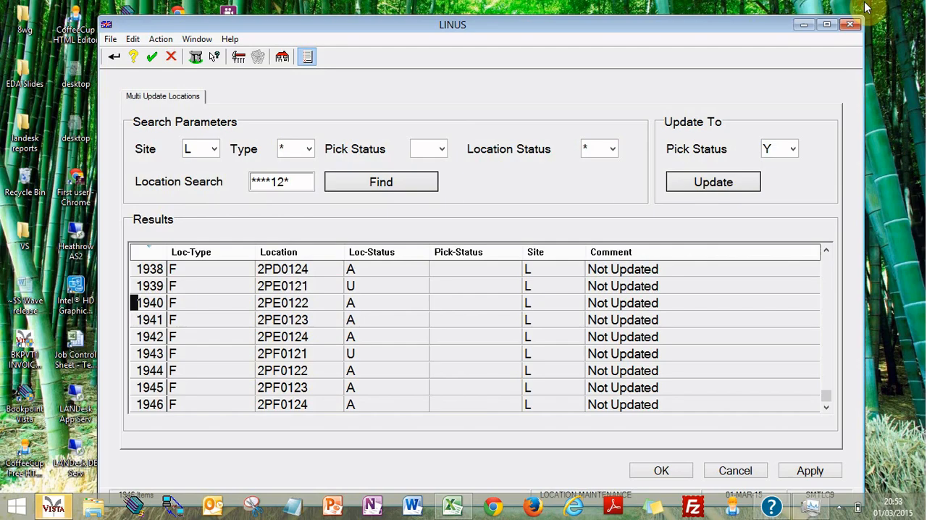
left_click(261, 182)
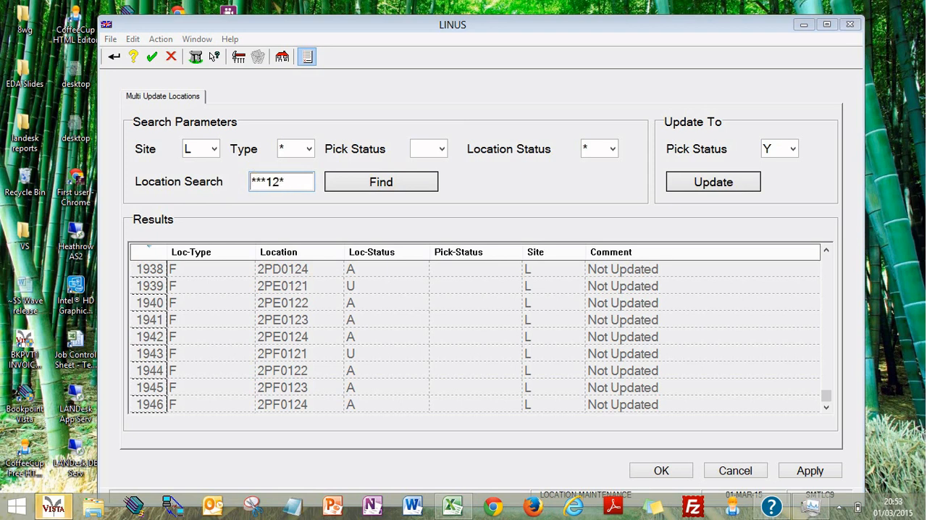
type("A")
left_click(410, 179)
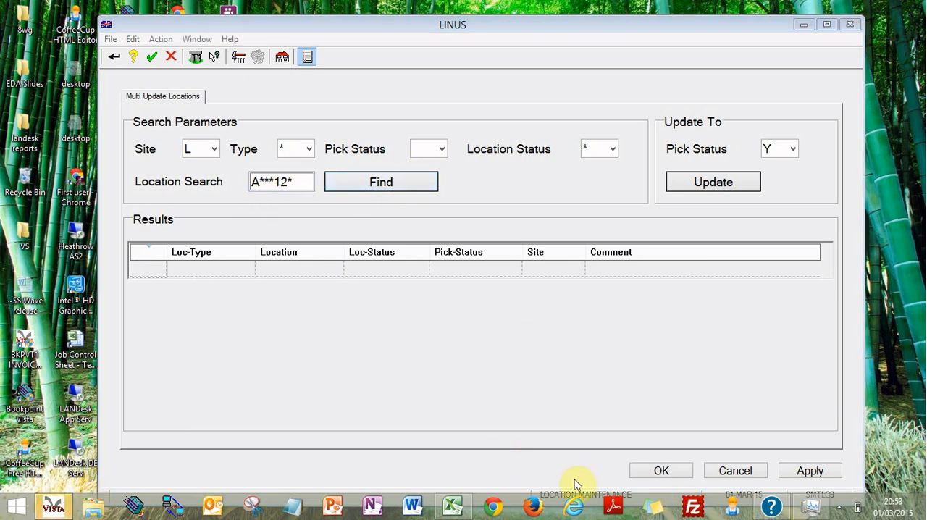
Step: Check the location codes in the Excel sheet, then repeat the A***12* search in LINUS
left_click(454, 508)
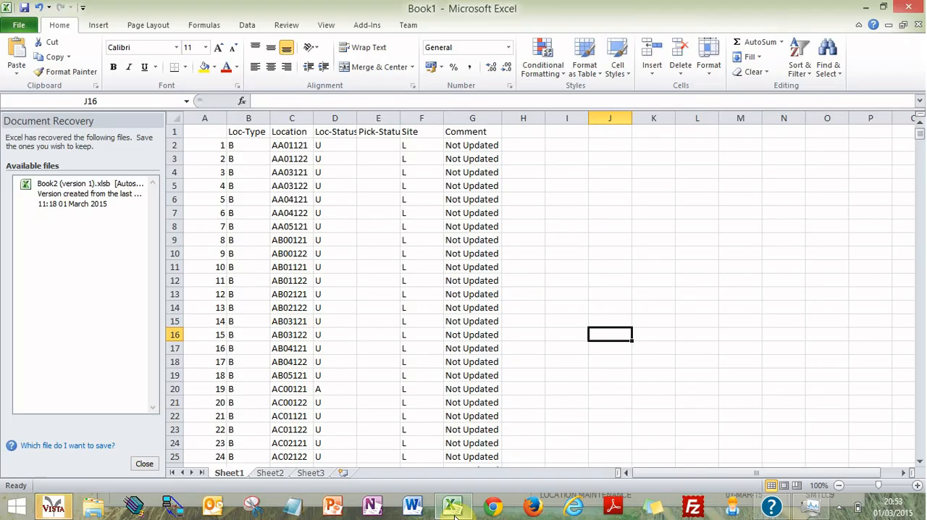
left_click(455, 508)
left_click_drag(255, 181, 412, 190)
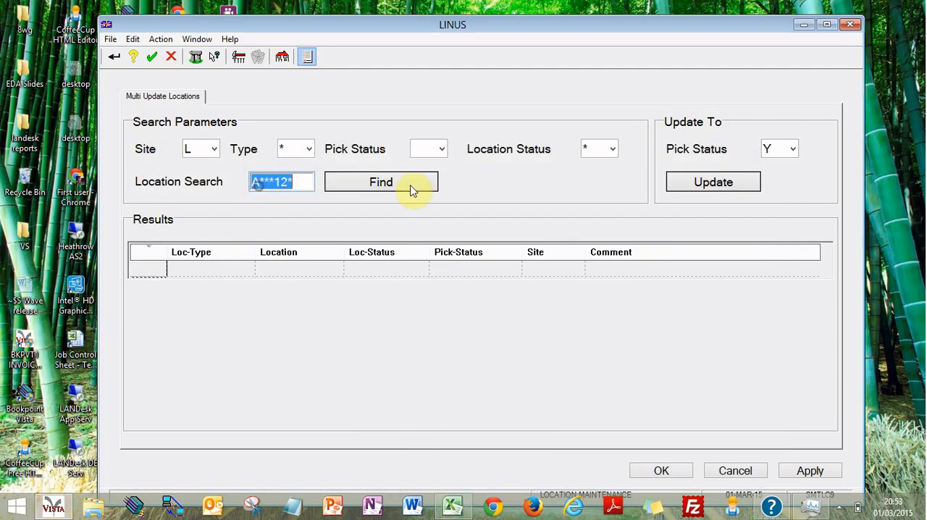
left_click(413, 190)
Step: Change the location pattern to *A**12* and search for blank Pick Status locations with A as the second character
left_click_drag(275, 188, 257, 186)
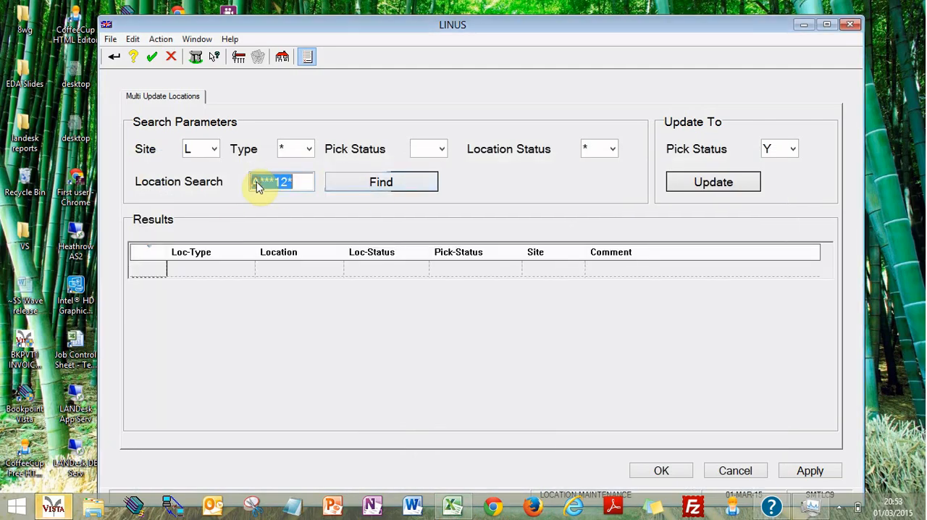
key("Right")
key("Left")
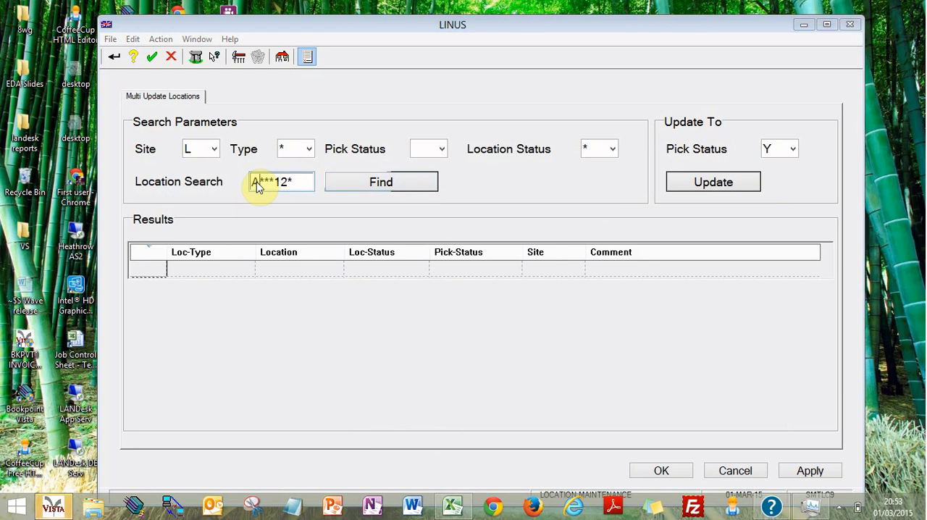
key("BackSpace")
type("*")
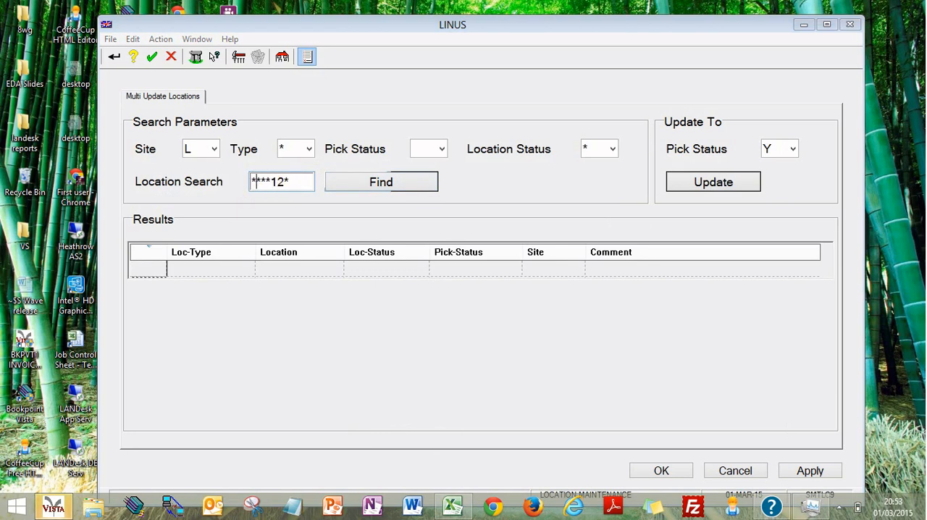
type("A")
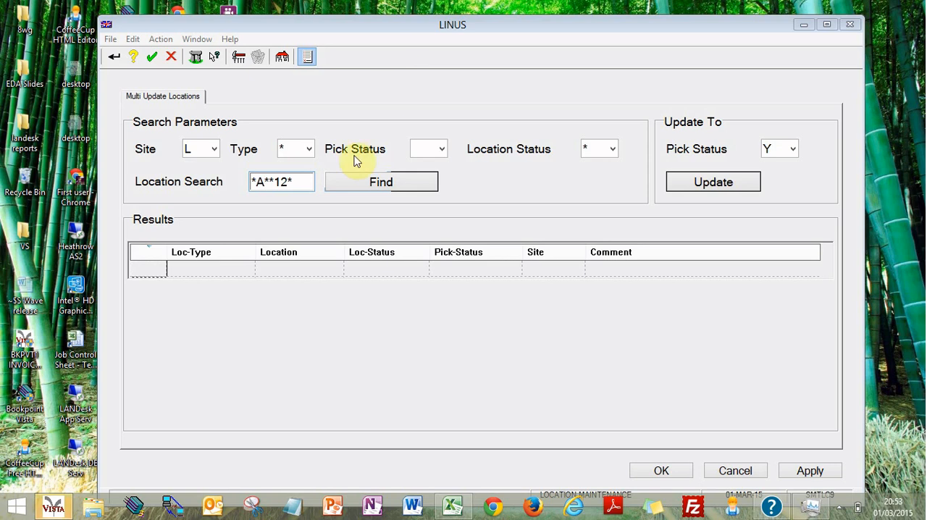
left_click(354, 192)
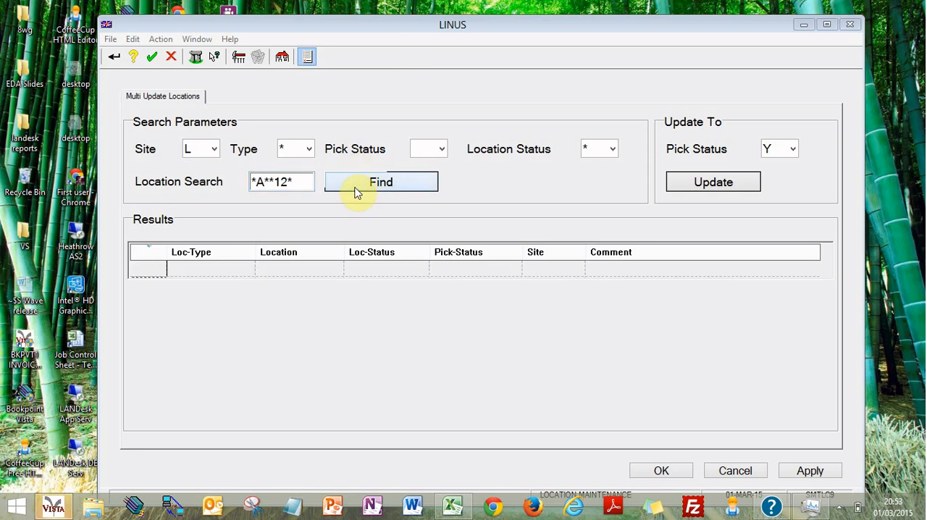
Step: Recheck the location codes in Excel, reset the LINUS location pattern to ****12* and run the search
double_click(288, 180)
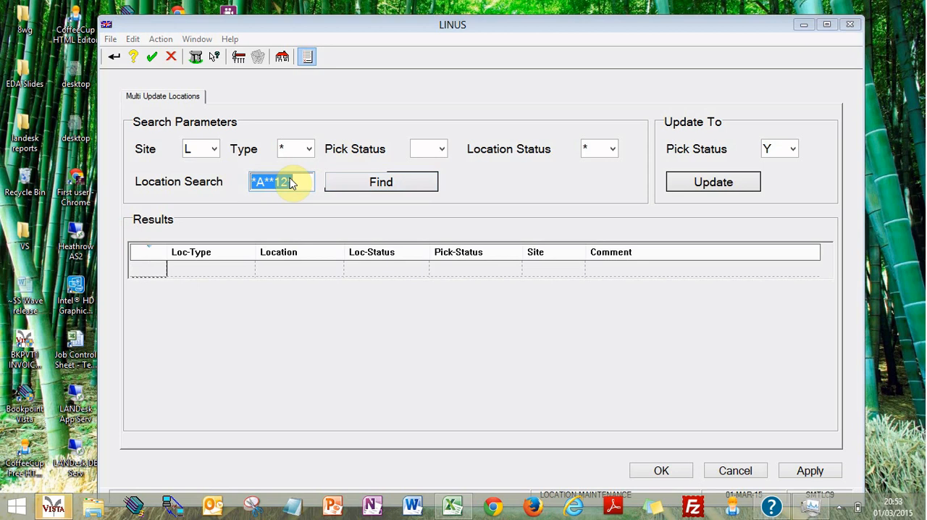
left_click(290, 183)
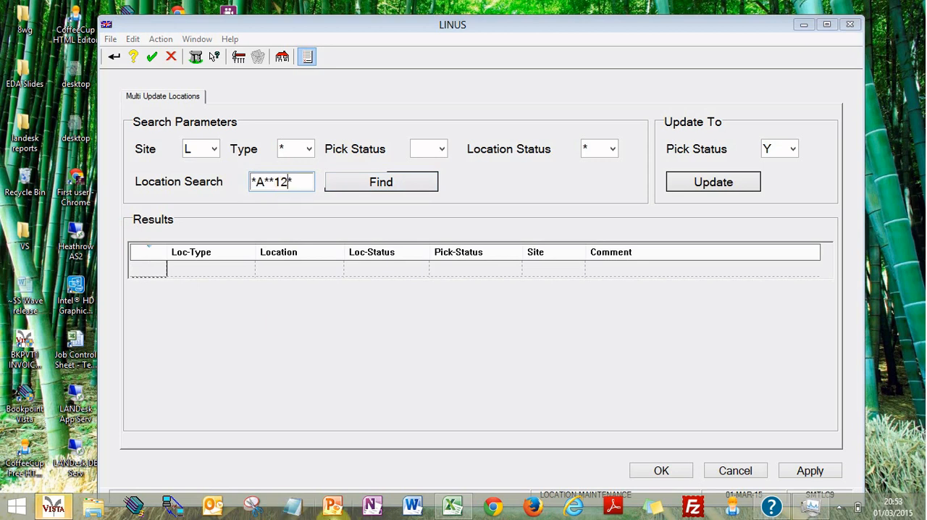
left_click(451, 509)
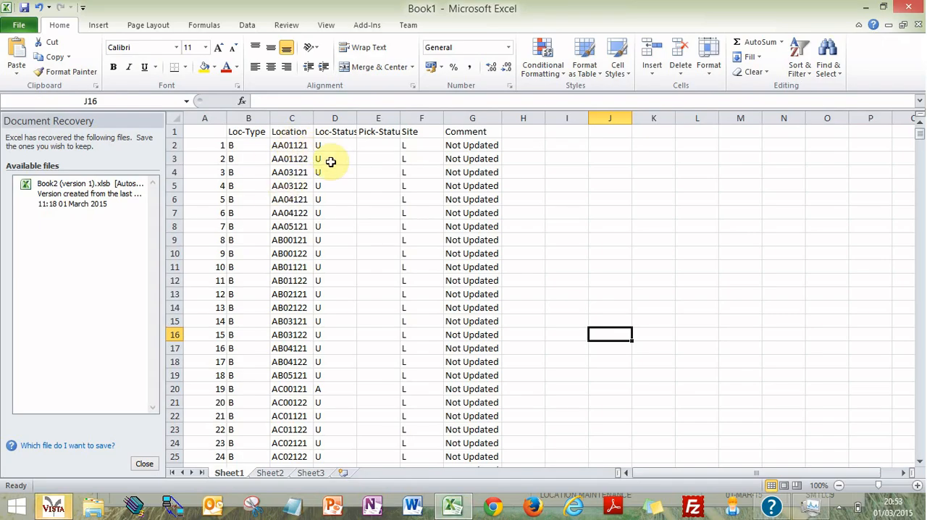
left_click(865, 7)
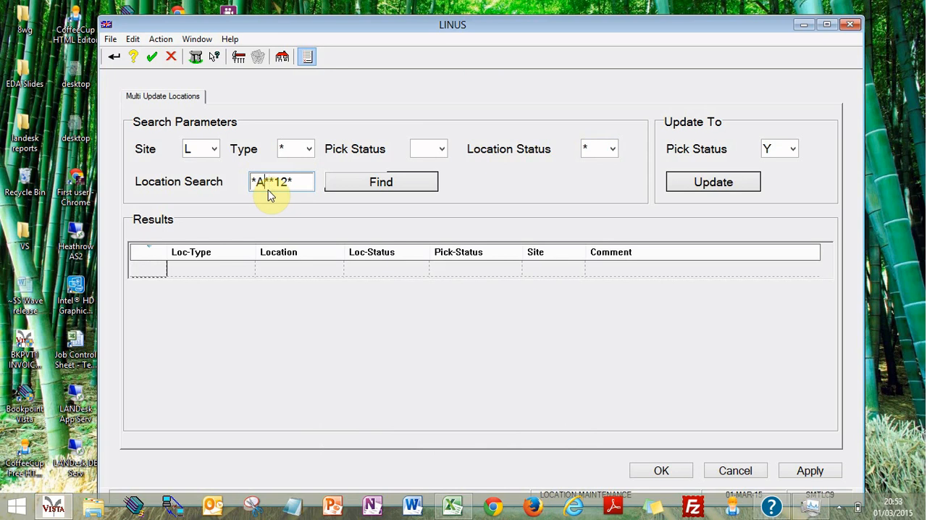
key("BackSpace")
type("*")
left_click(341, 180)
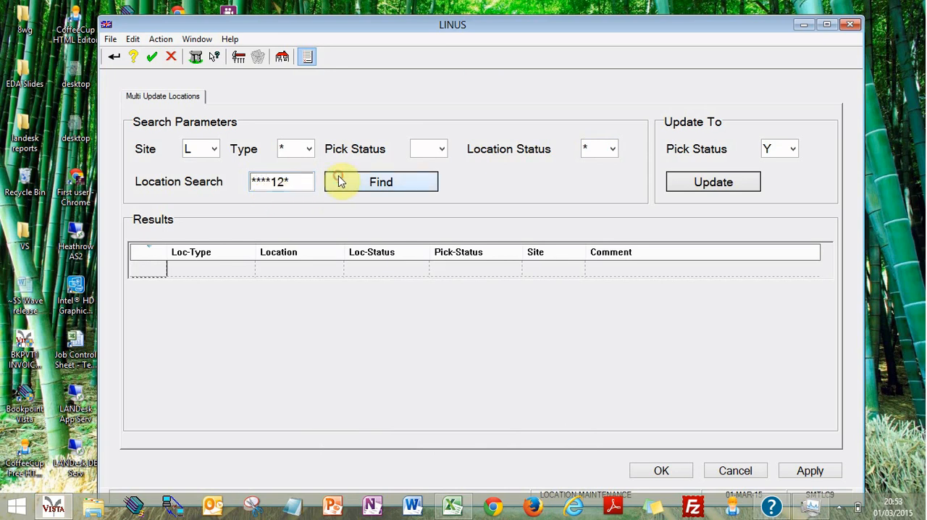
Step: Replace the location pattern with ******* and search for blank Pick Status locations, then check the options available on the result row
left_click(297, 186)
left_click(295, 186)
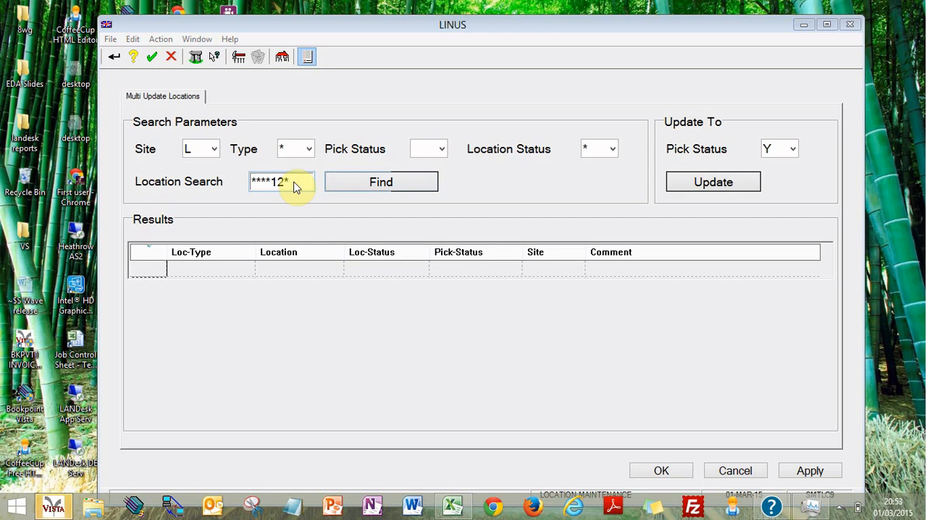
double_click(296, 186)
key("BackSpace")
type("*******")
left_click(369, 184)
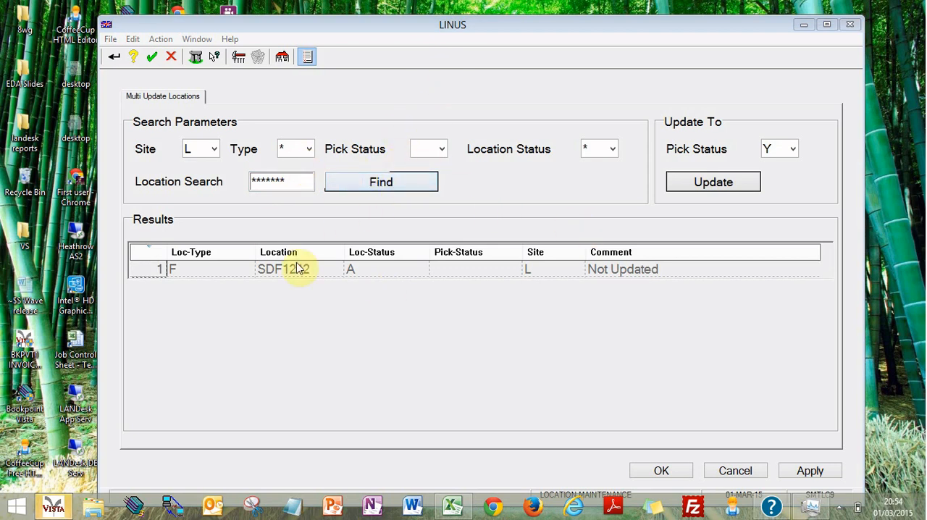
left_click(262, 272)
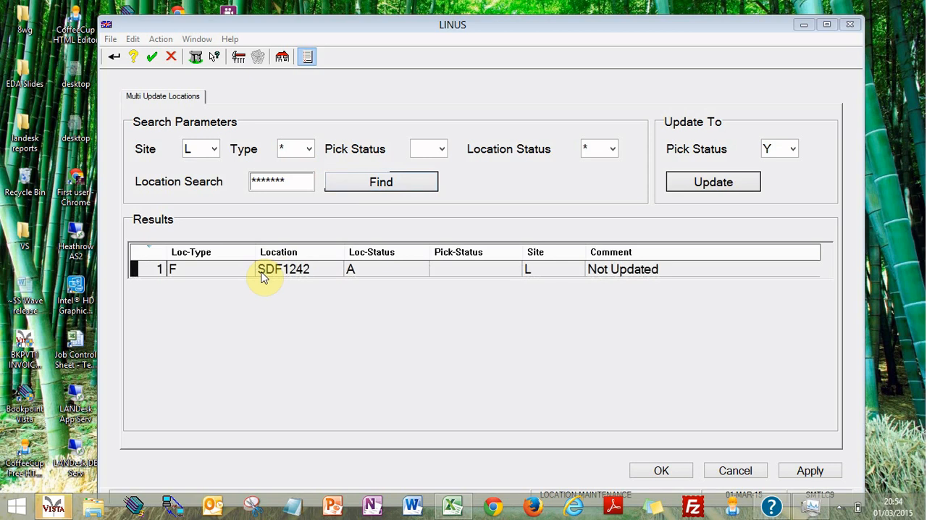
right_click(262, 274)
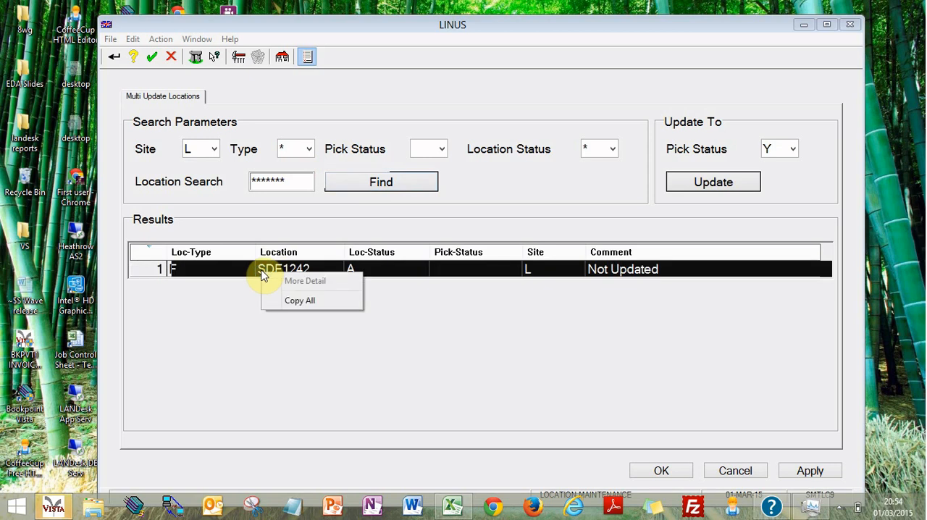
left_click(276, 183)
Step: Choose Select All as Type and All as Location Status, then rerun the blank Pick Status search
left_click(309, 157)
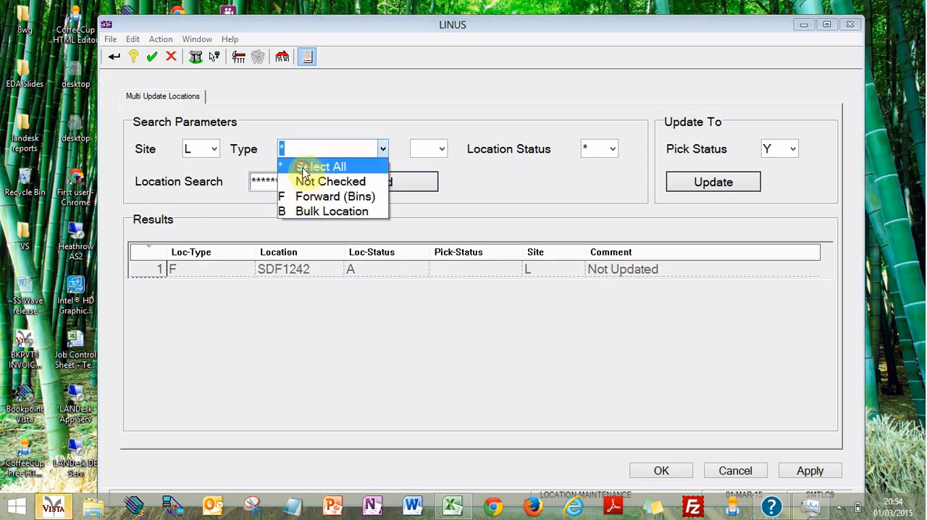
left_click(304, 170)
left_click(612, 152)
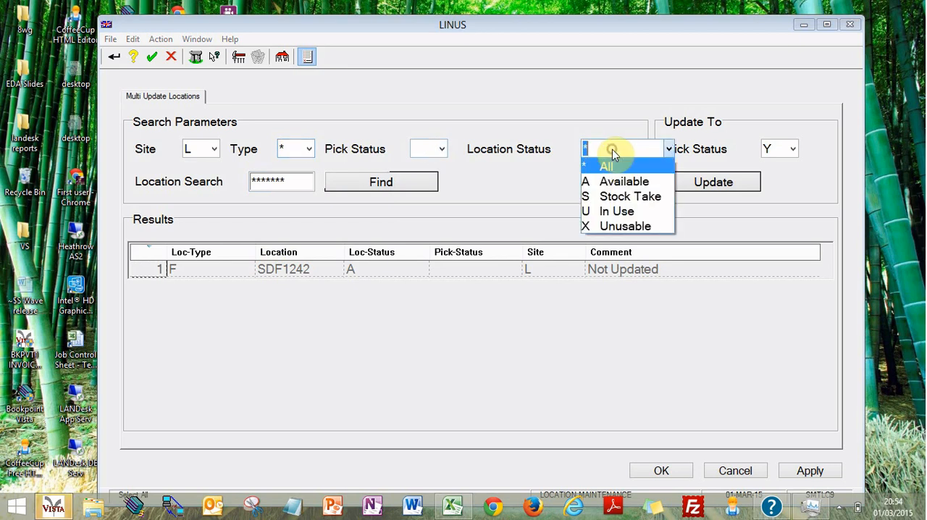
left_click(606, 166)
left_click(362, 183)
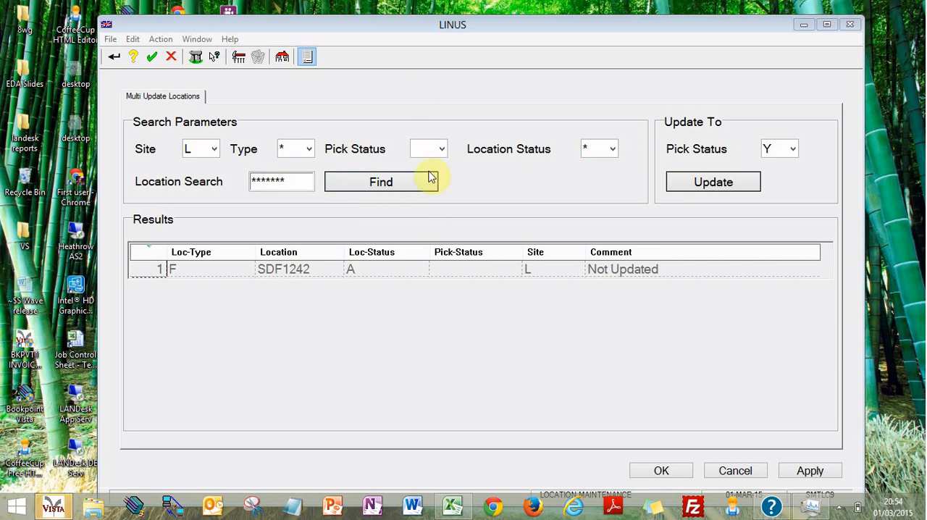
Step: Leave Multi Update Locations and run SMTLC9 again with the Update parameter set to Y
left_click(747, 471)
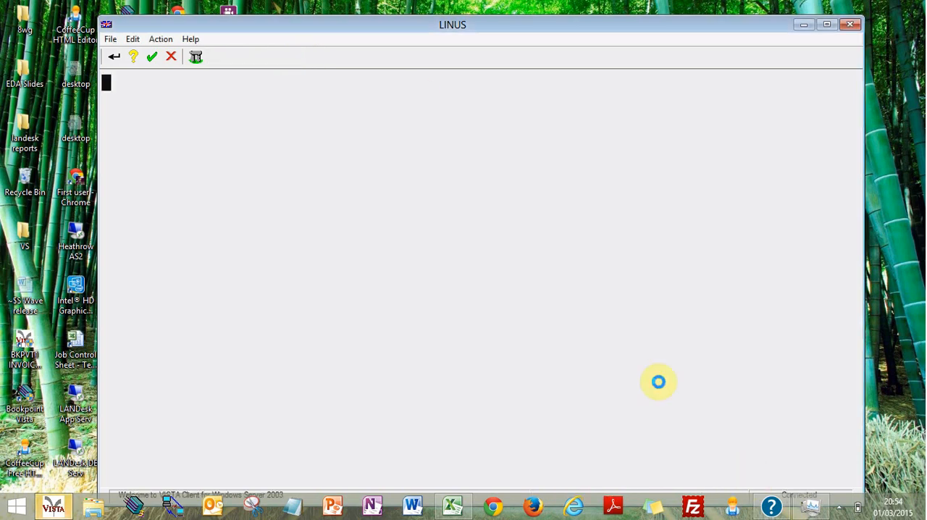
left_click(193, 61)
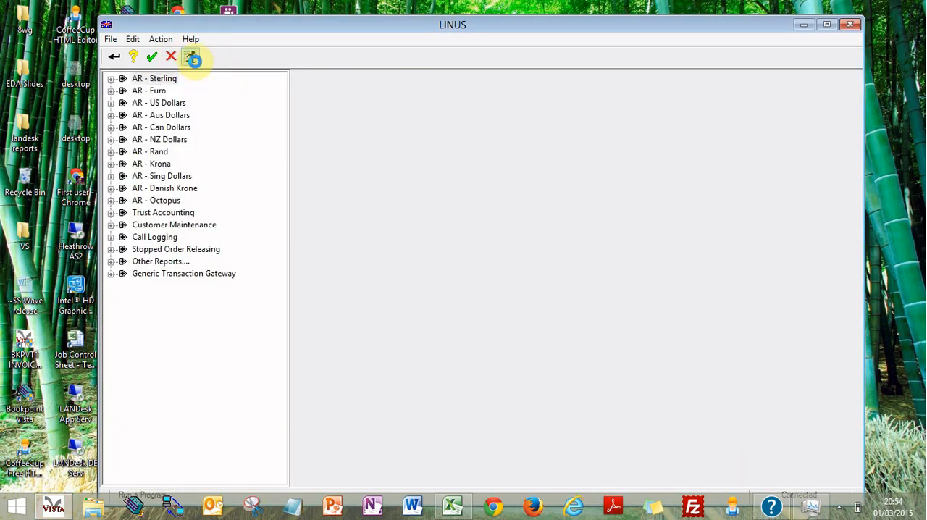
type("SM")
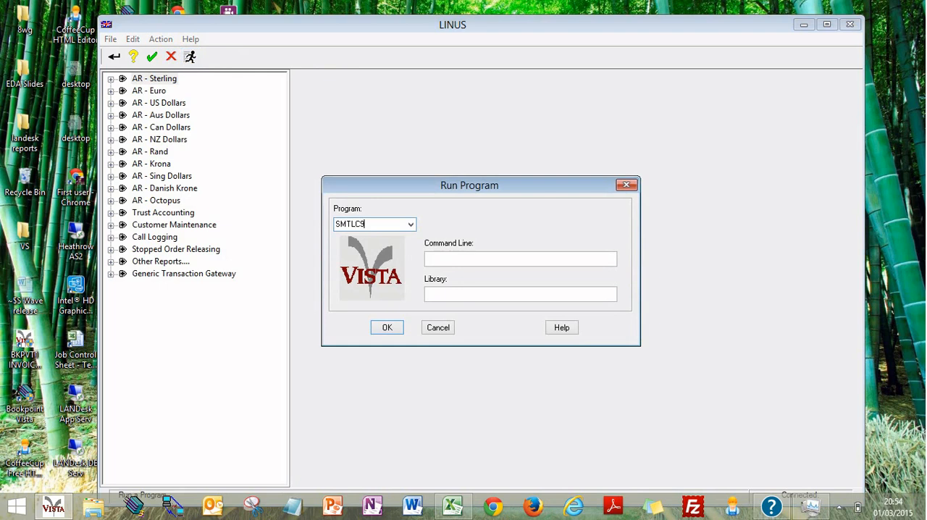
type("TLC9")
key("Return")
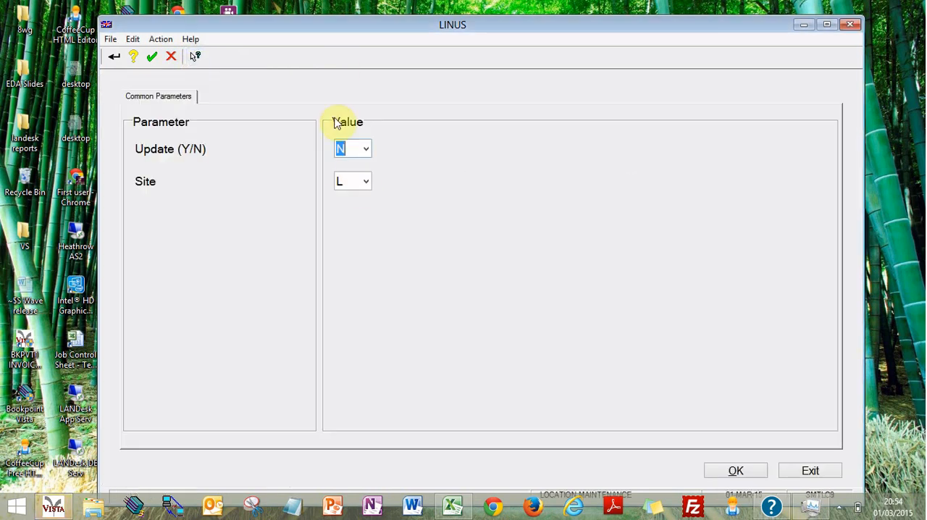
left_click(367, 148)
left_click(359, 179)
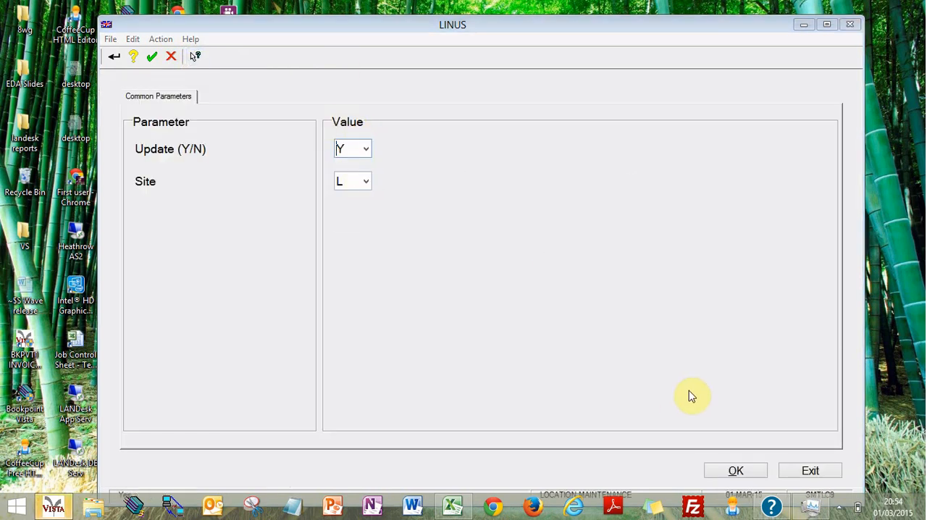
left_click(746, 473)
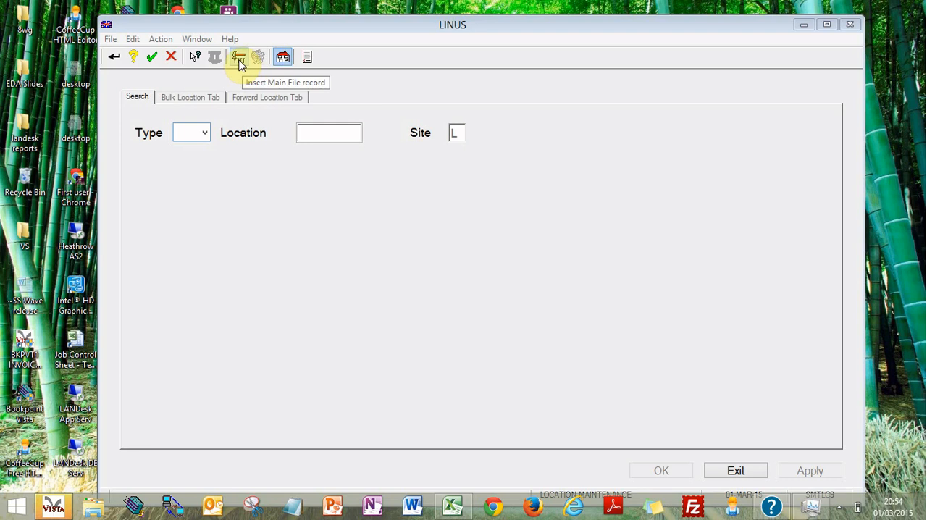
Step: Insert a new main file record of type Forward (Bins) for location GB24108
left_click(239, 58)
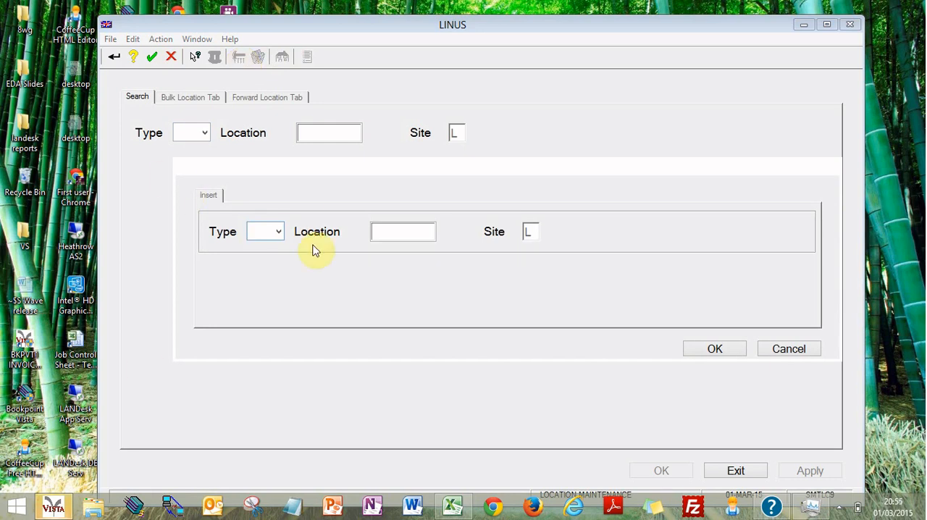
left_click(278, 231)
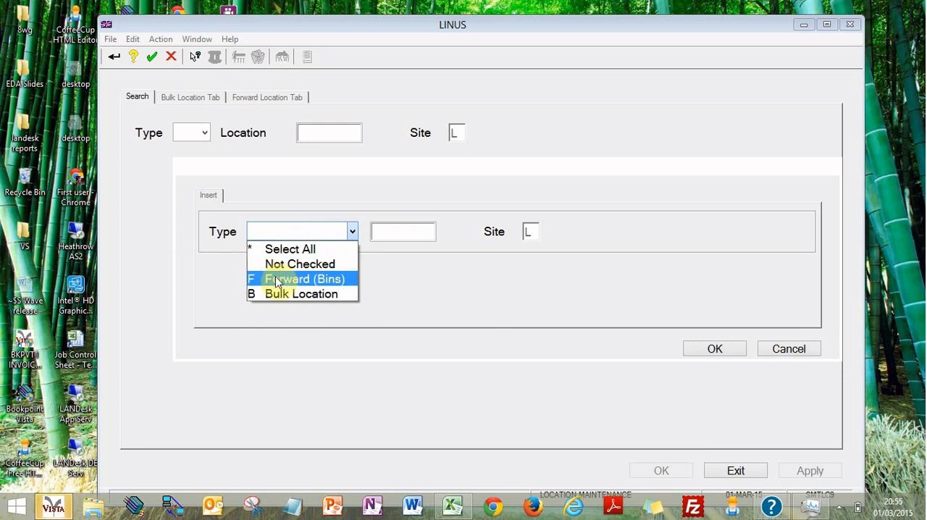
left_click(278, 275)
left_click(412, 239)
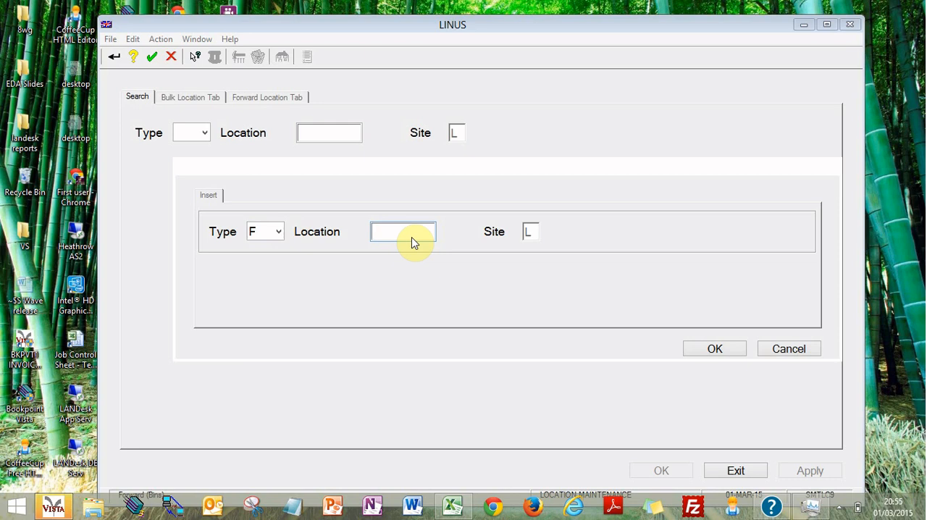
type("GB24108")
left_click(733, 355)
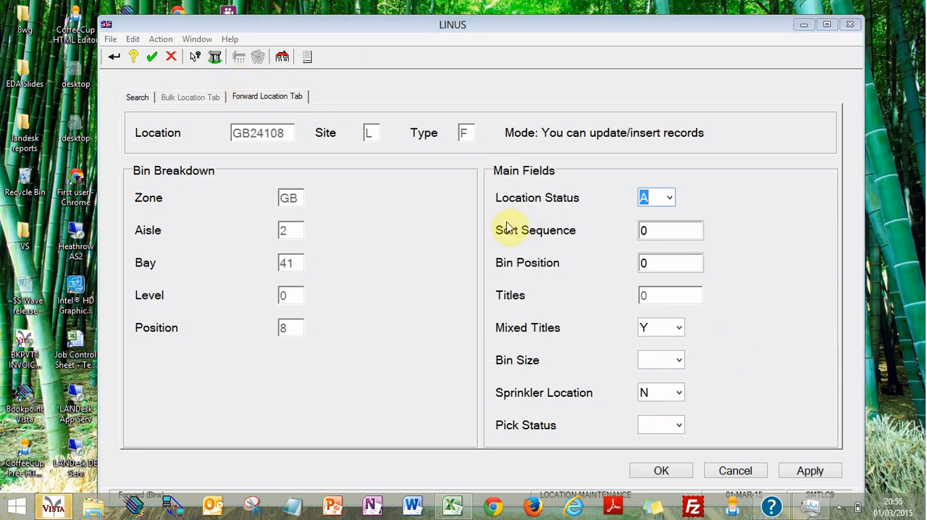
Step: Give location GB24108 Sort Sequence 5 and Pick Status D, save the record and close the insert form
left_click(660, 237)
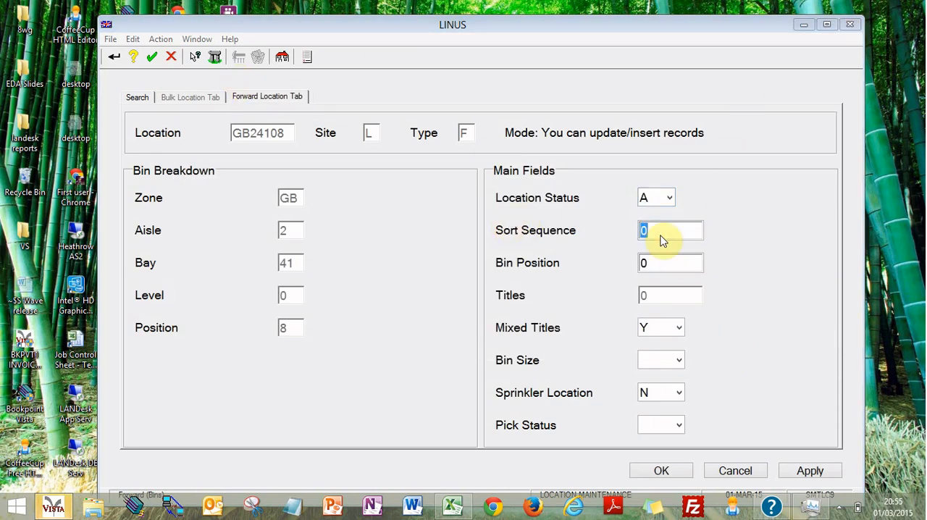
type("5")
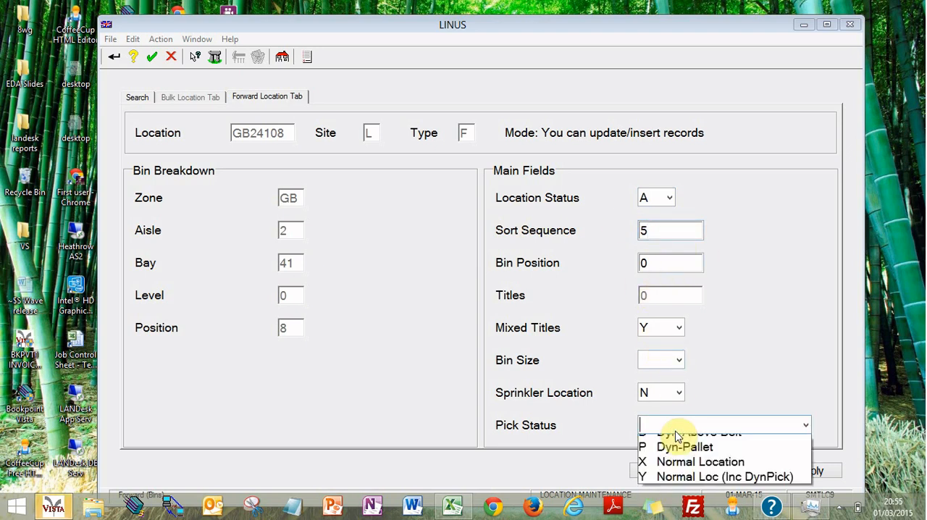
left_click(692, 461)
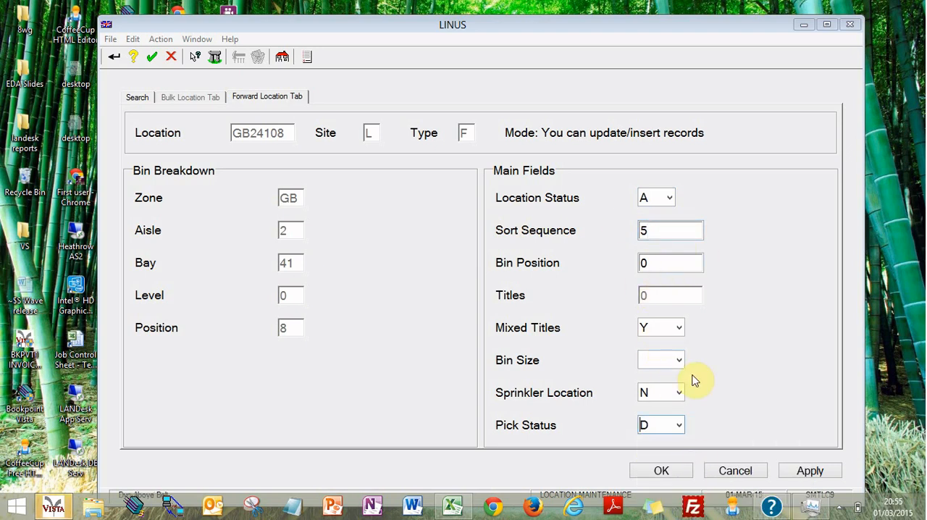
left_click(661, 471)
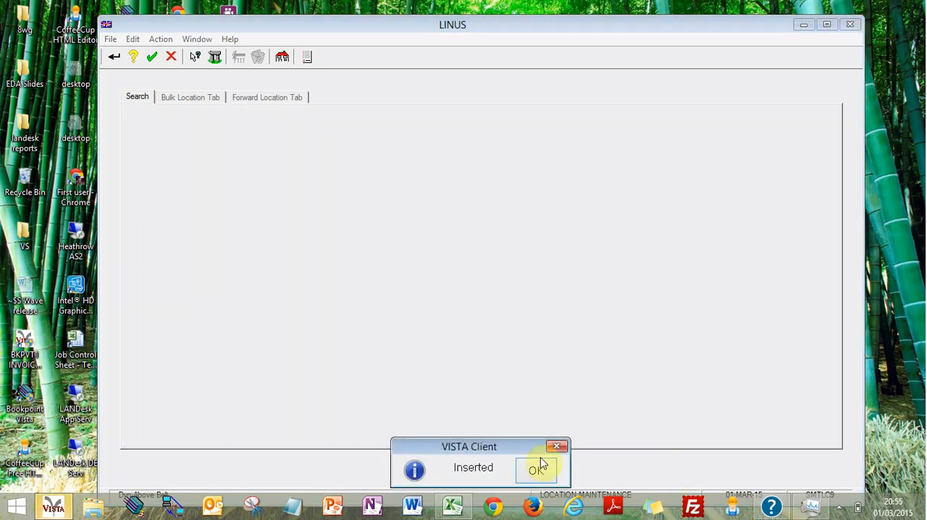
left_click(551, 470)
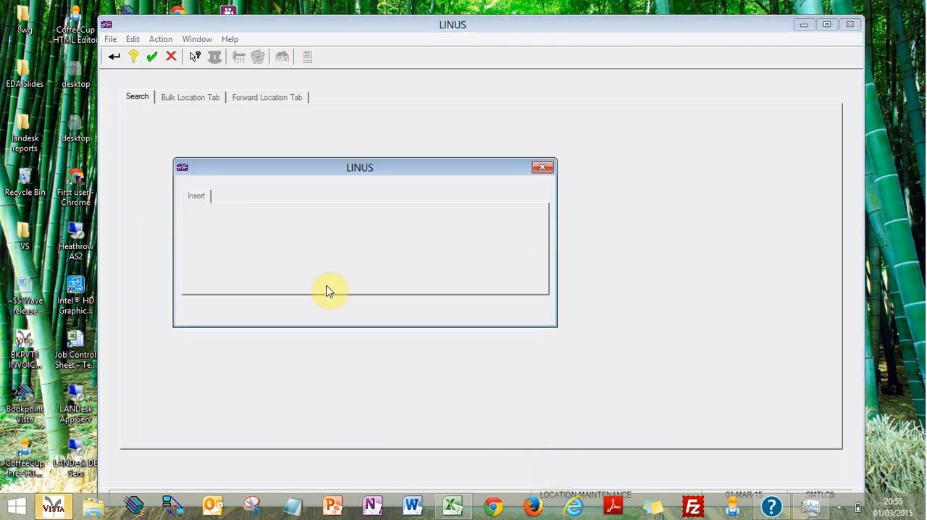
left_click(543, 168)
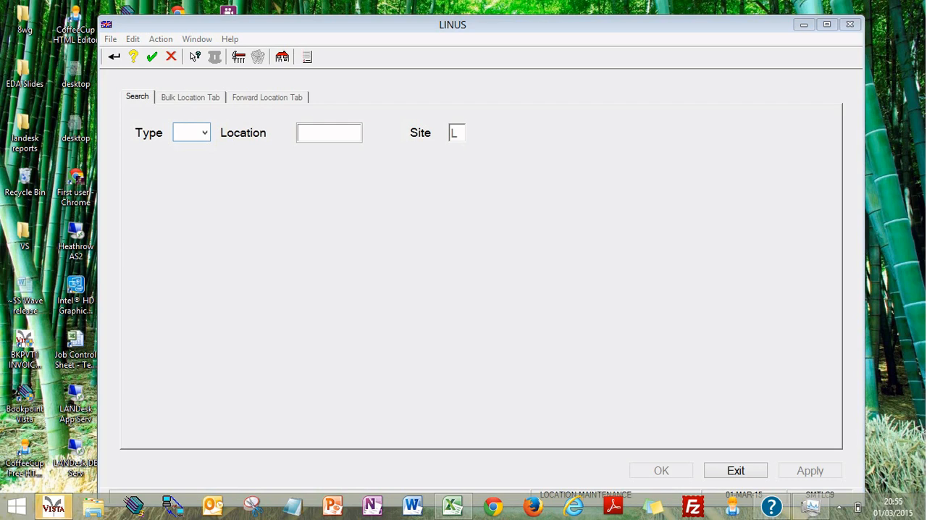
Step: Look up type F location GB24108 to check its saved fields, then exit location maintenance
type("F")
key("Tab")
type("GB")
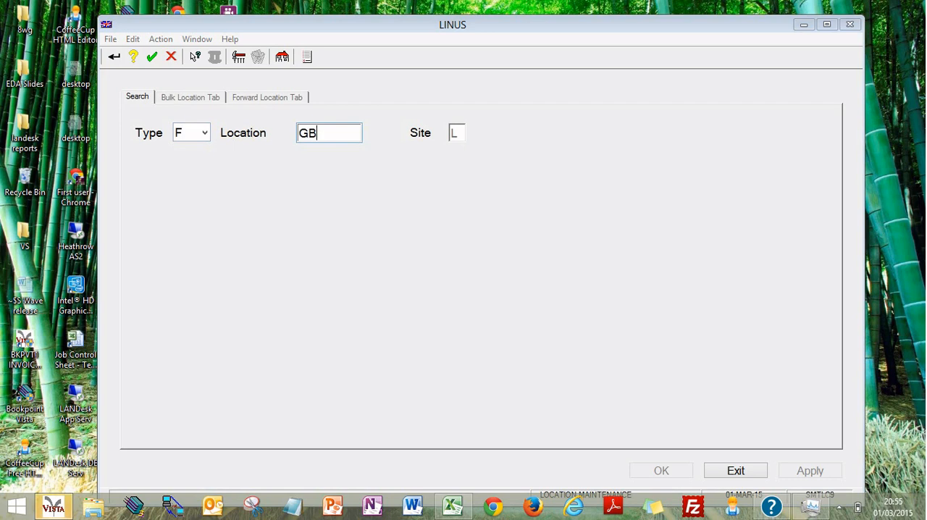
left_click(222, 138)
type("24108")
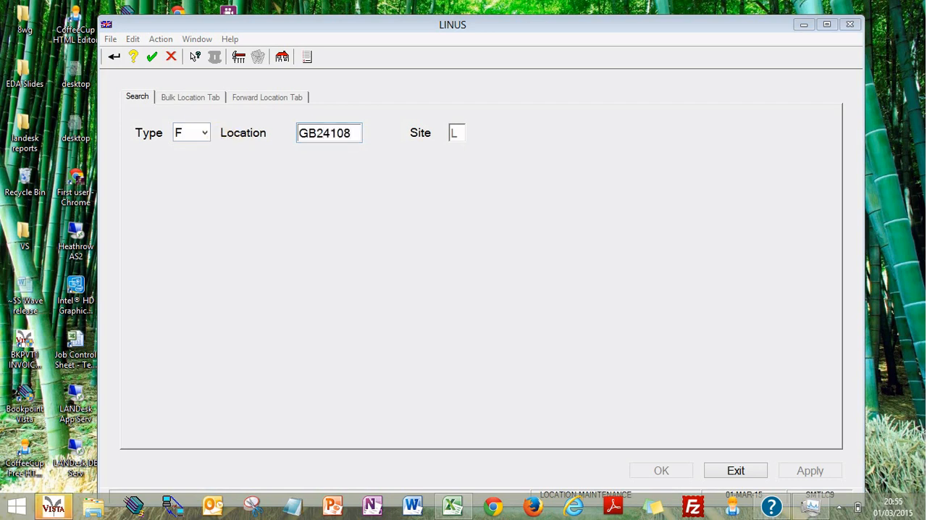
key("Return")
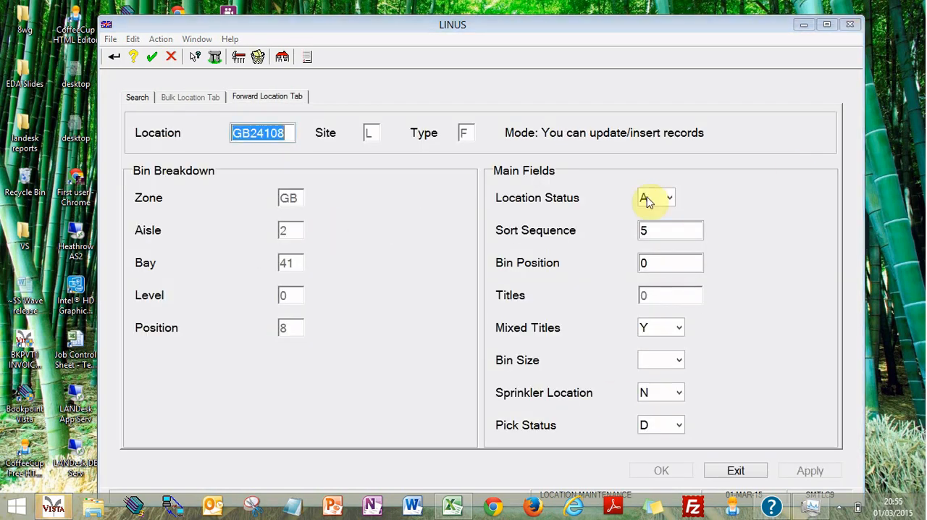
left_click(736, 472)
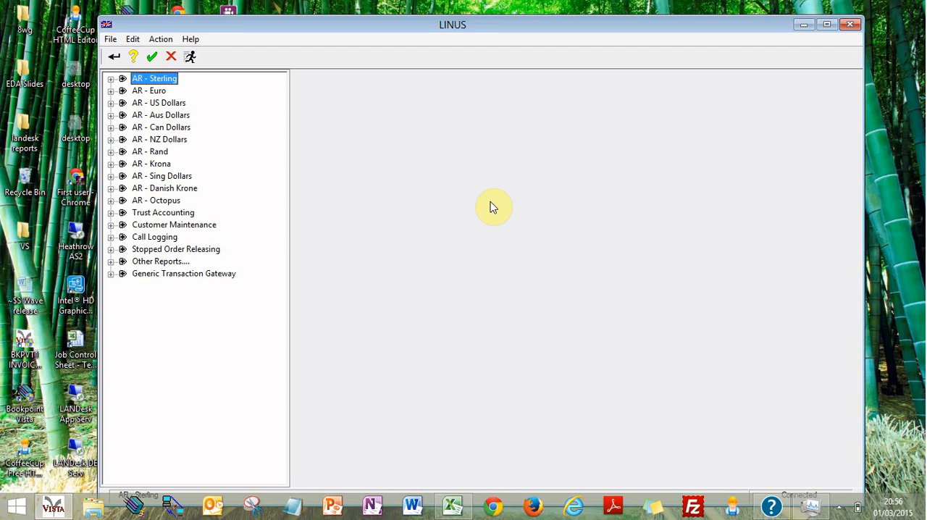
left_click_drag(555, 31, 556, 24)
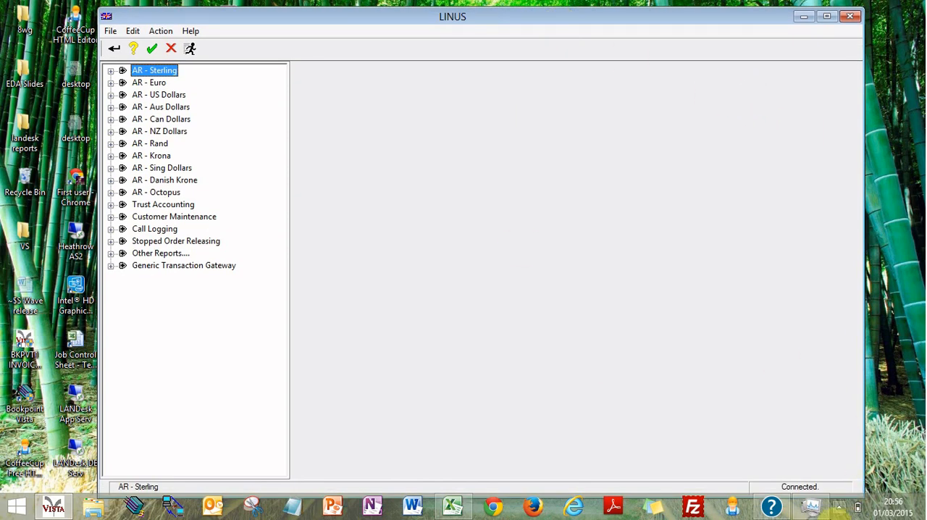
left_click(856, 506)
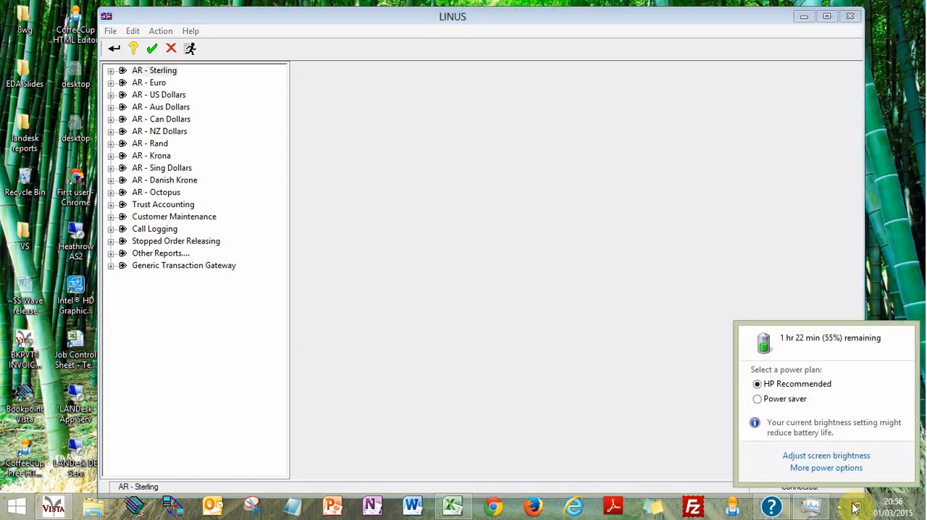